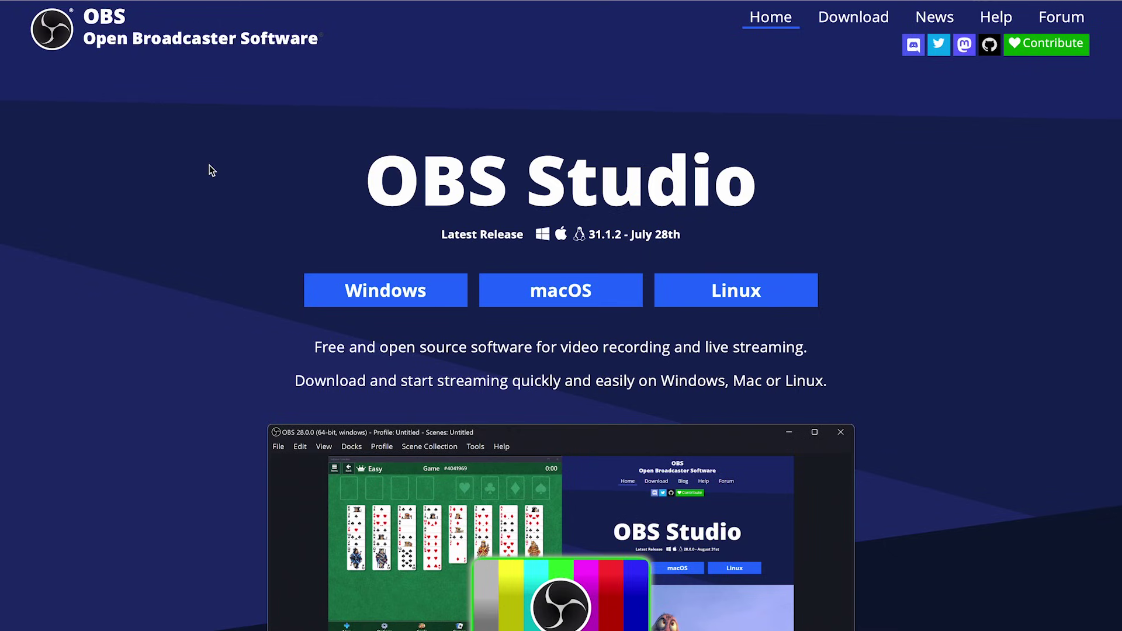
Step: Scroll down the OBS Studio 31.1.2 home page past the screenshot to the sponsors
scroll(153, 176, "down", 5)
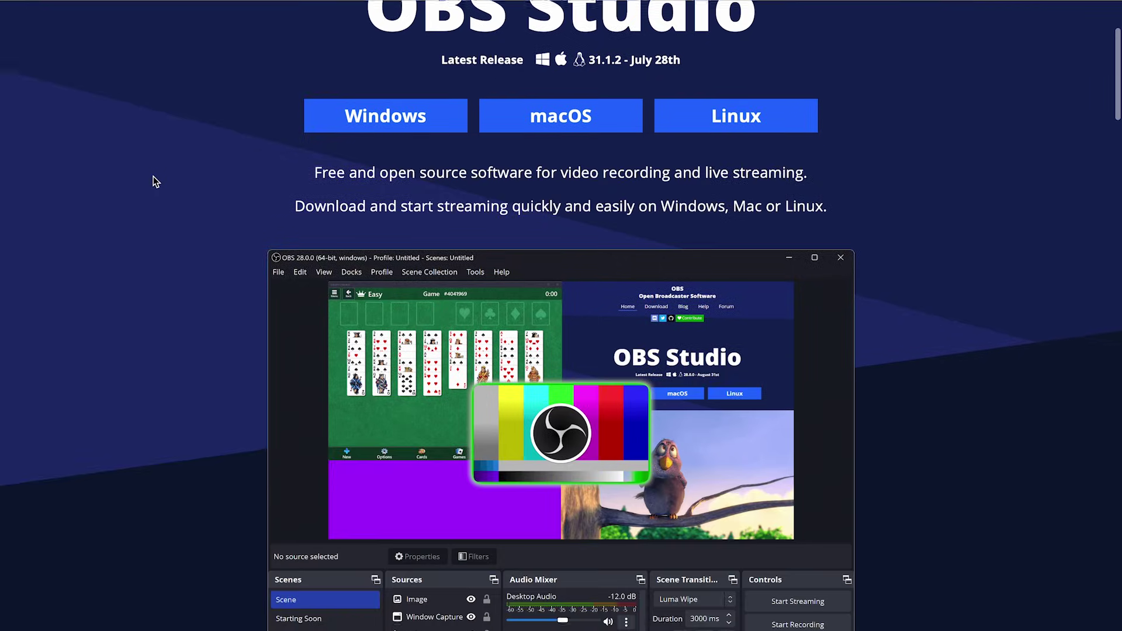
scroll(153, 177, "down", 10)
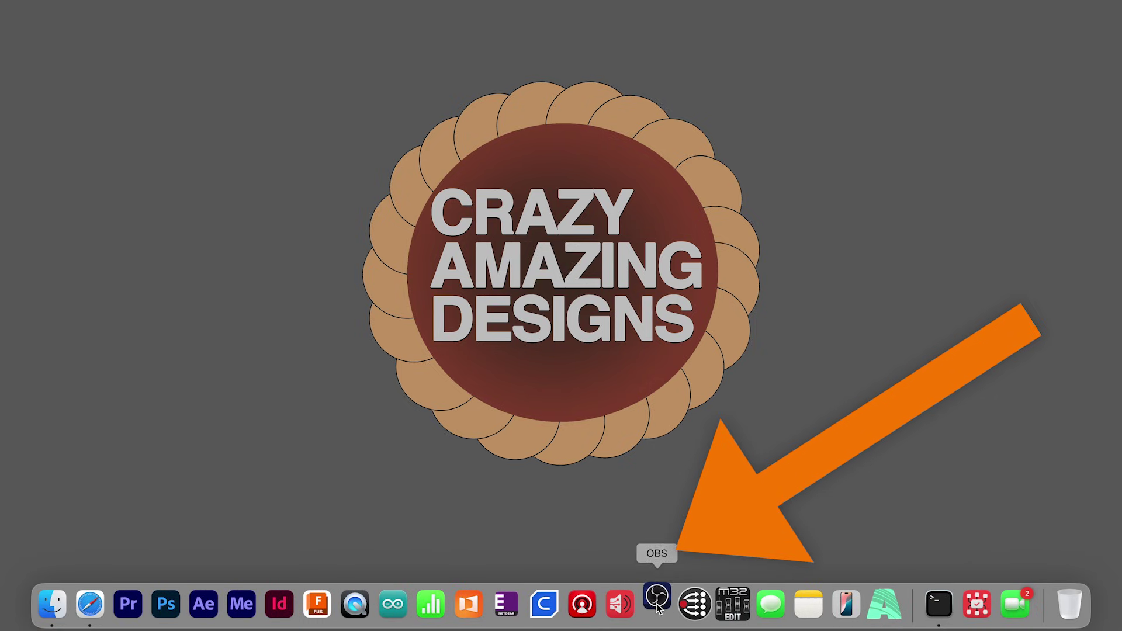
Step: Launch OBS Studio from the Dock and decline automatic update checks
left_click(657, 603)
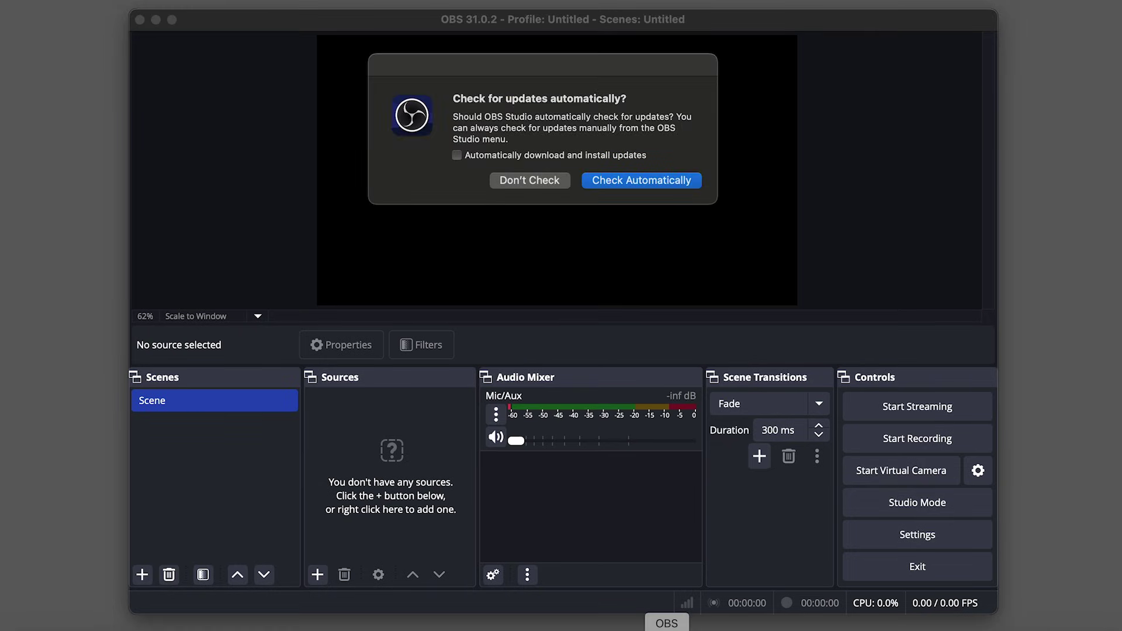
left_click(529, 181)
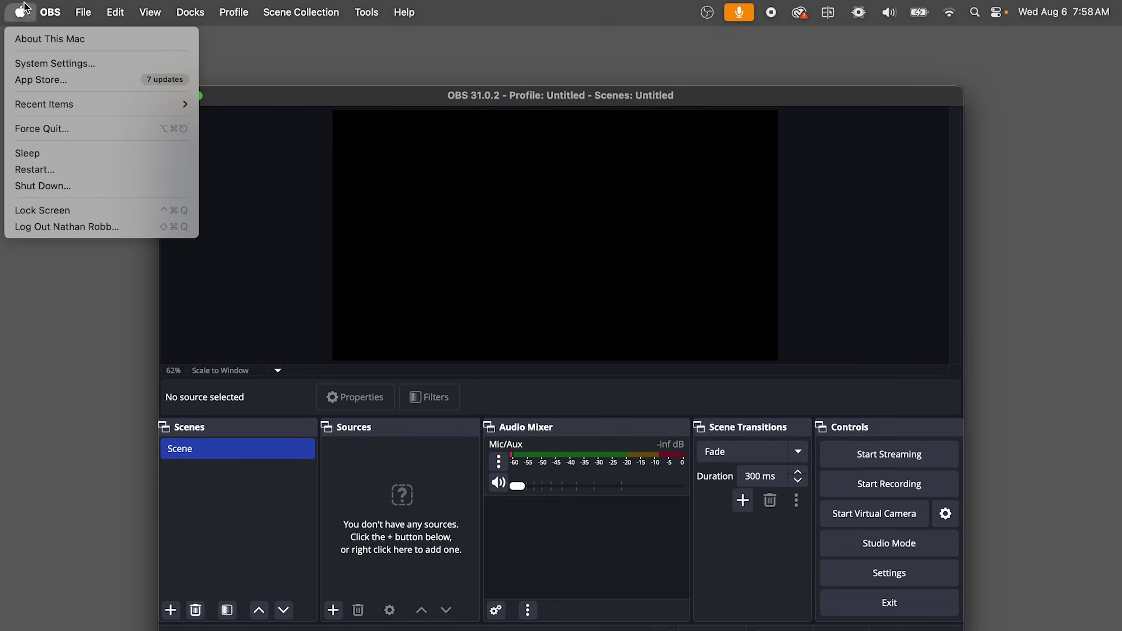
Step: Show the Sound pane of the Mac's System Settings
left_click(38, 64)
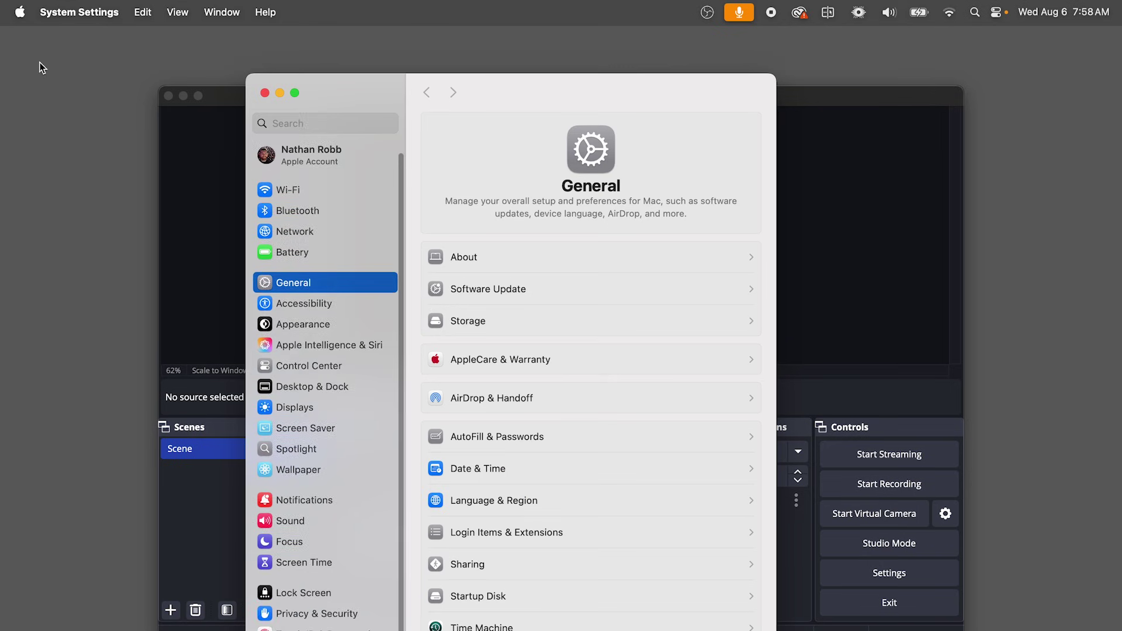
left_click(289, 565)
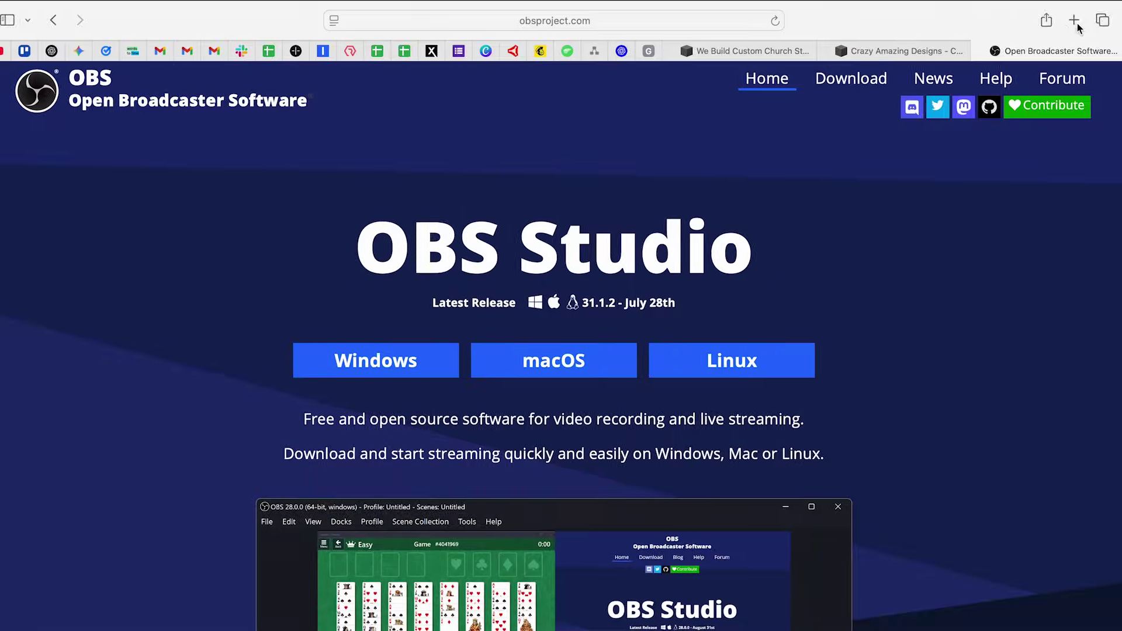
left_click(1074, 21)
Step: Search 2i2 and browse the product images on the Amazon Focusrite Scarlett 2i2 4th Gen listing
type("2i2")
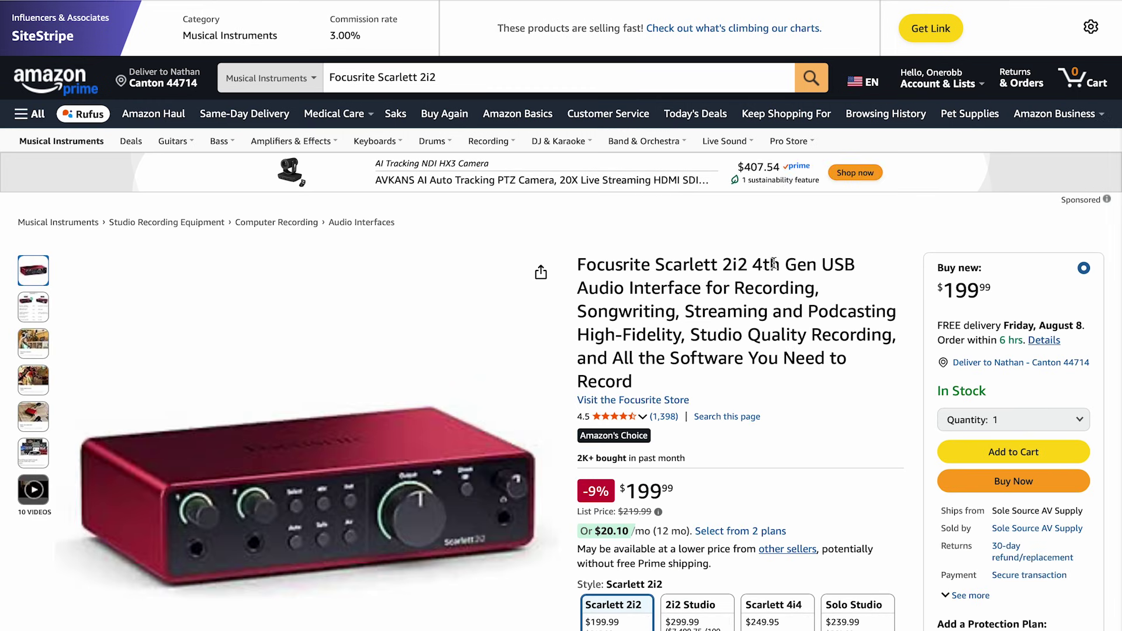
mouse_move(773, 263)
left_mouse_down()
mouse_move(723, 265)
mouse_move(763, 264)
left_mouse_up()
scroll(767, 270, "down", 3)
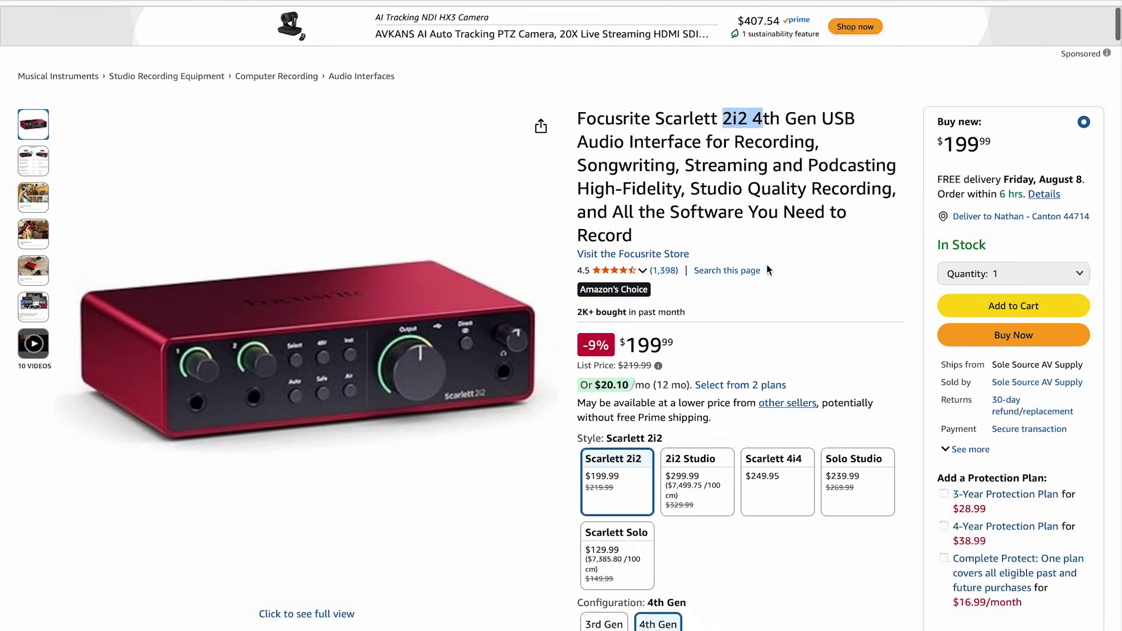
mouse_move(270, 457)
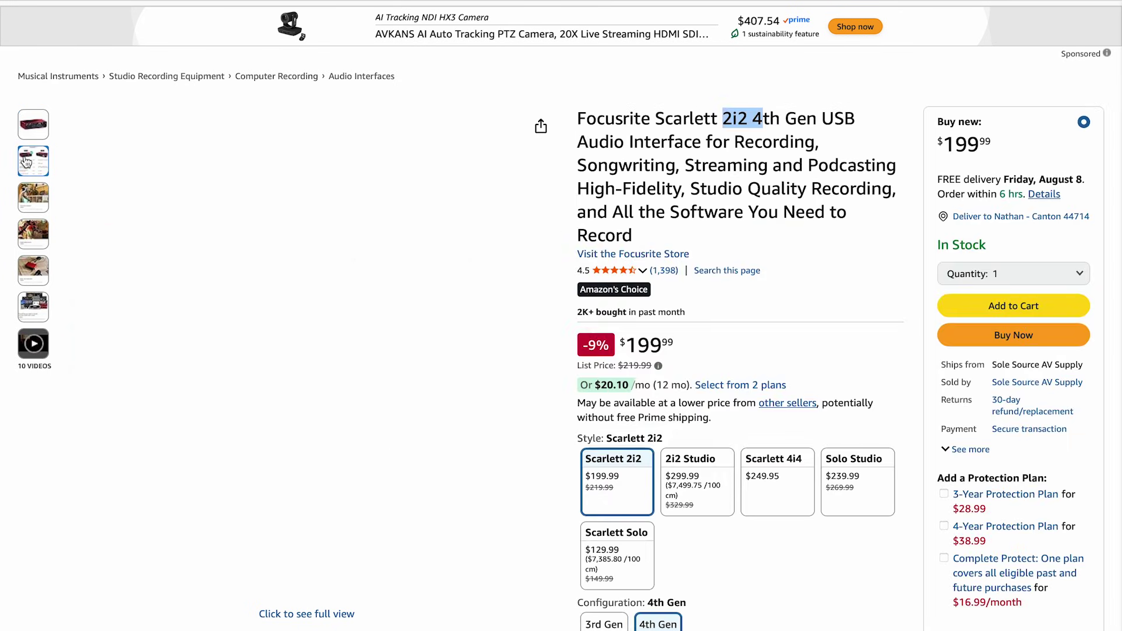
mouse_move(25, 160)
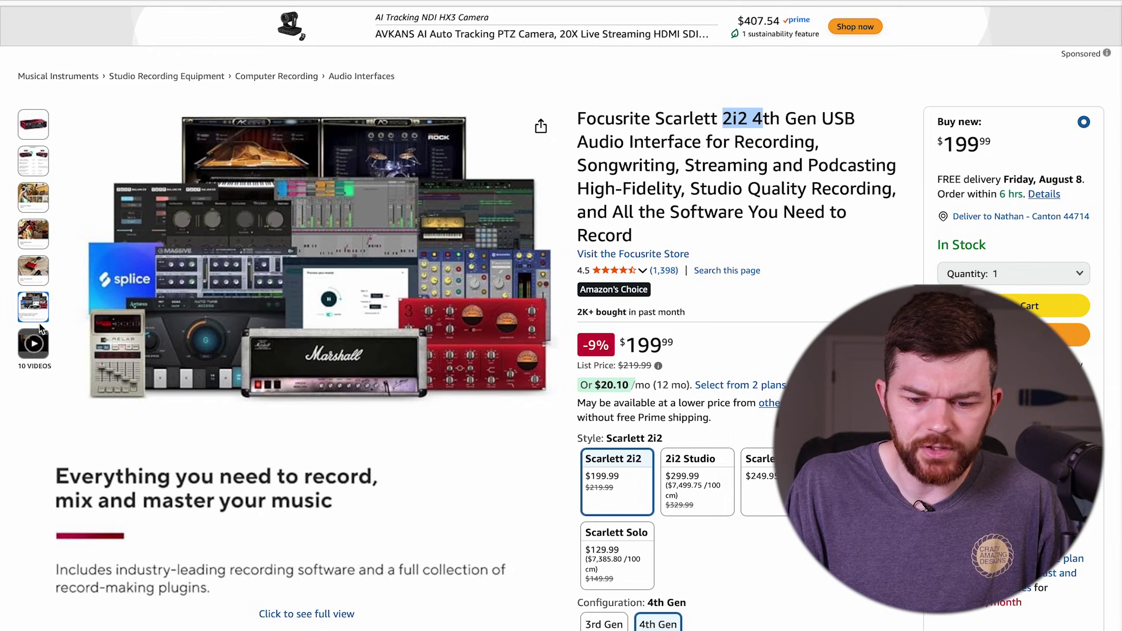
mouse_move(31, 305)
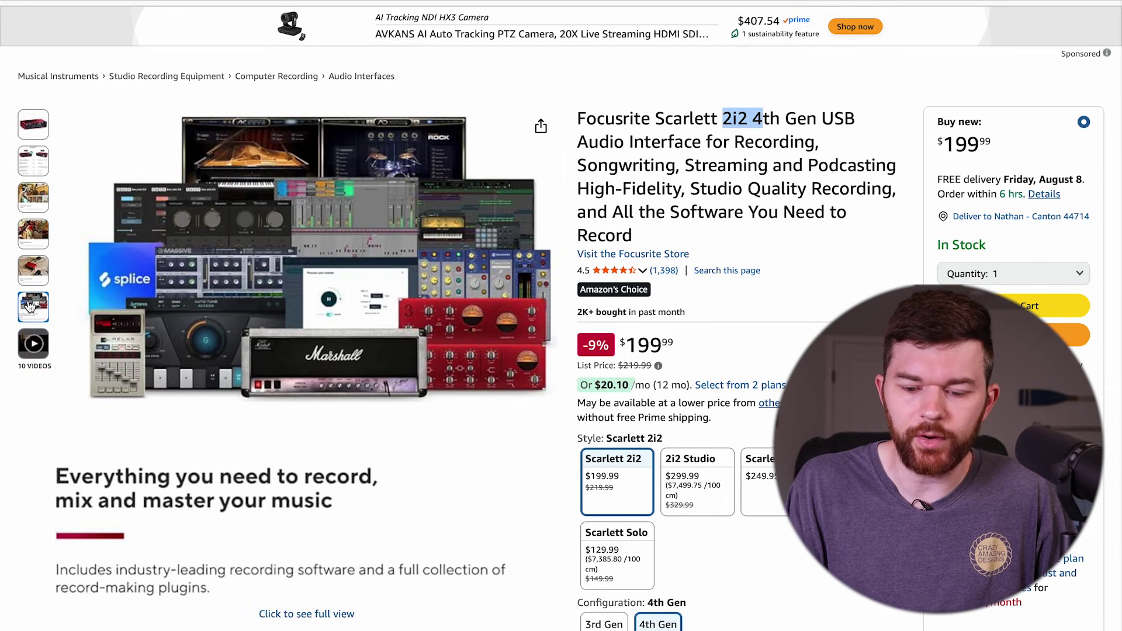
mouse_move(26, 139)
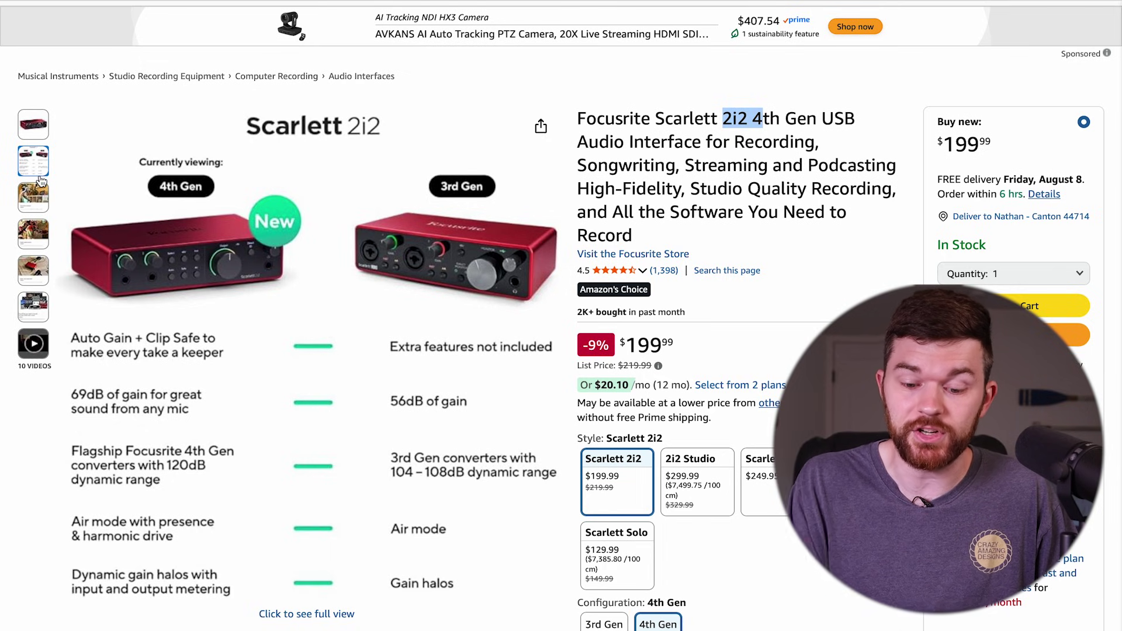
mouse_move(202, 327)
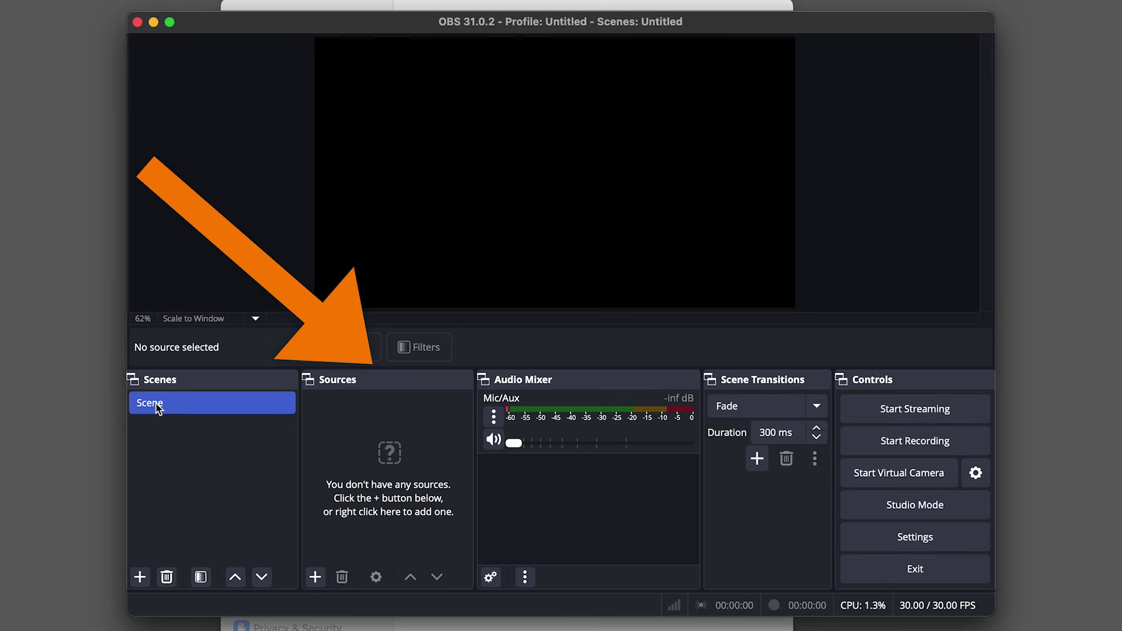
Step: Add an Audio Input Capture source named Scarlett using the Scarlett Solo USB device
left_click(315, 576)
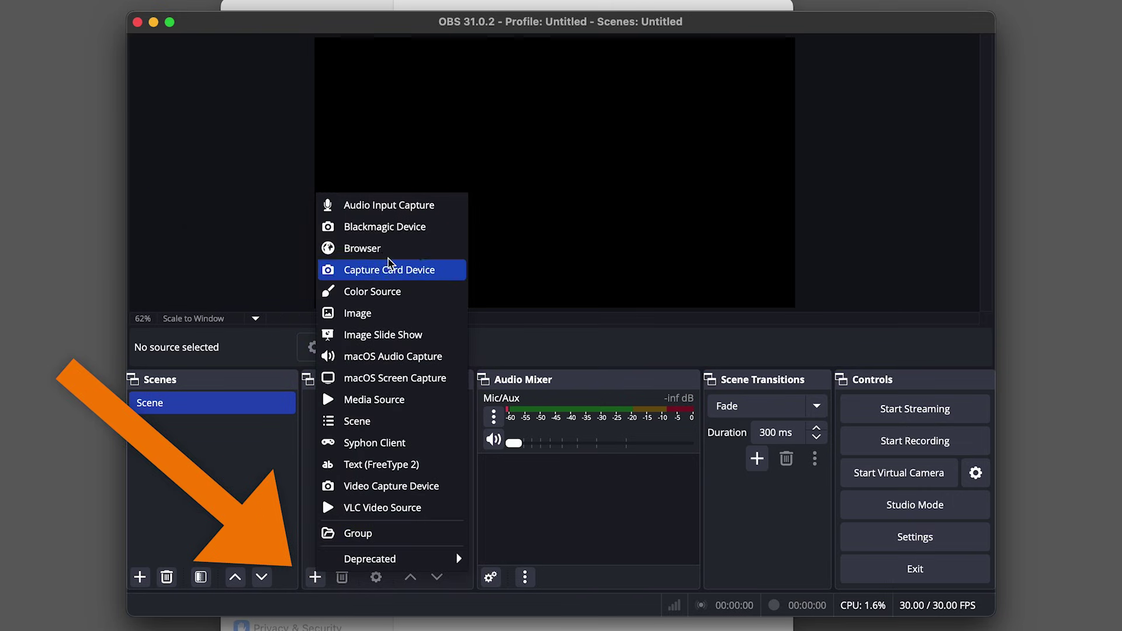
left_click(385, 205)
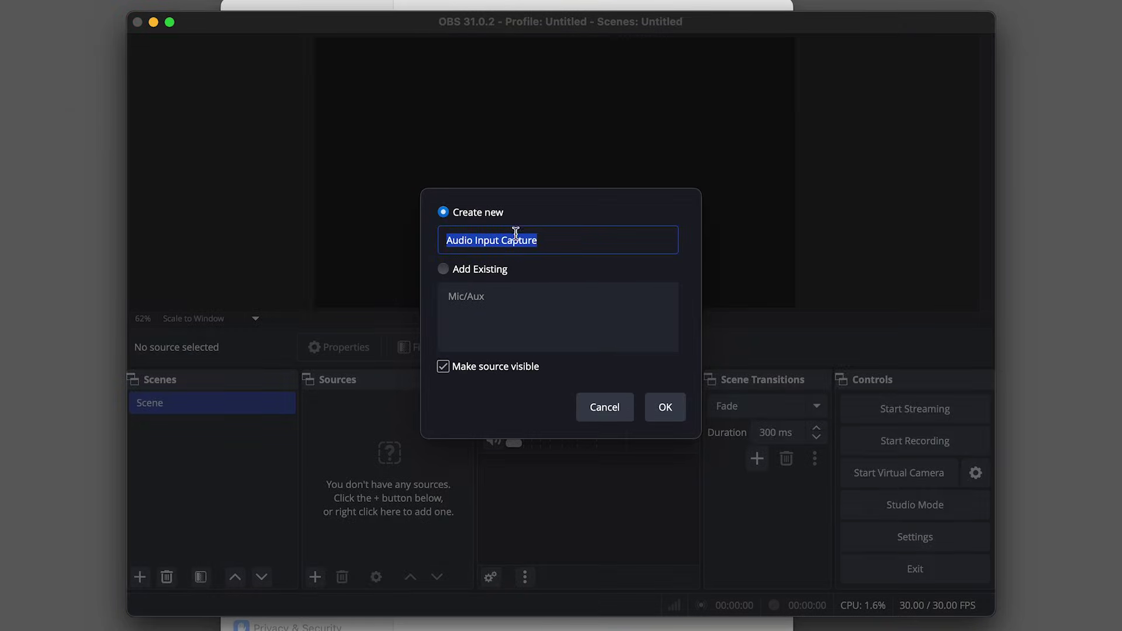
key("BackSpace")
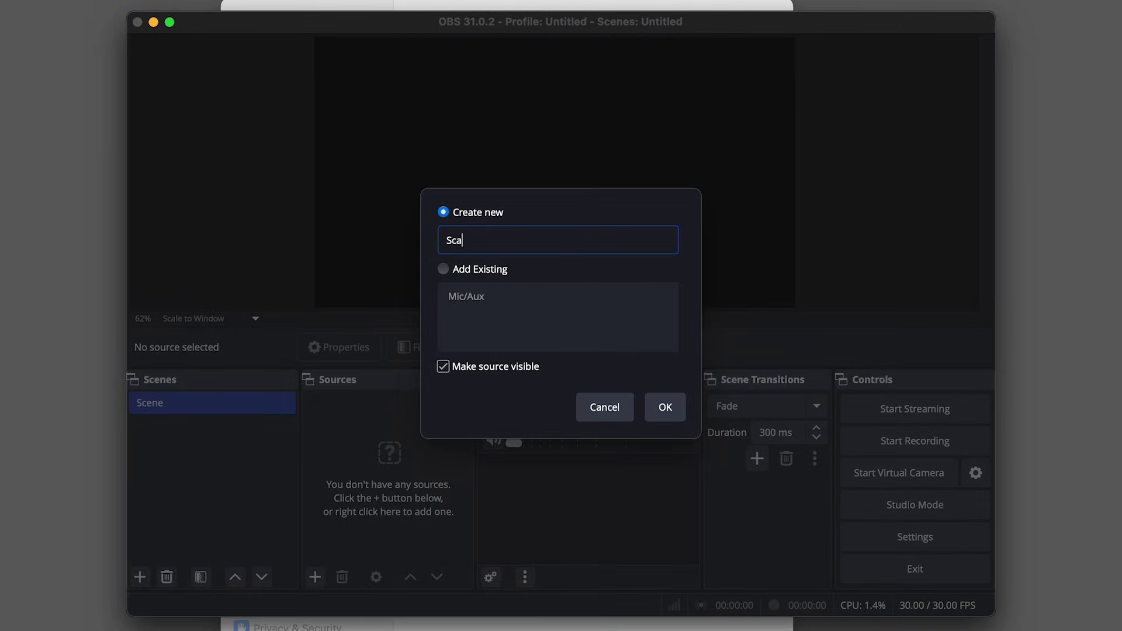
key("BackSpace")
key("BackSpace")
key("BackSpace")
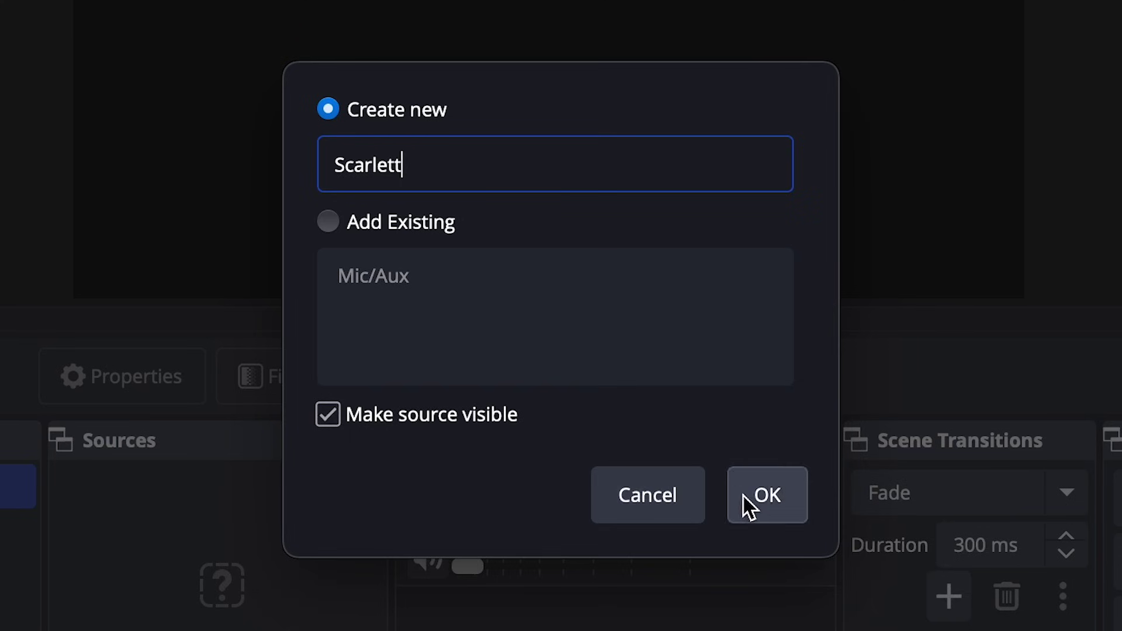
left_click(765, 497)
left_click(368, 126)
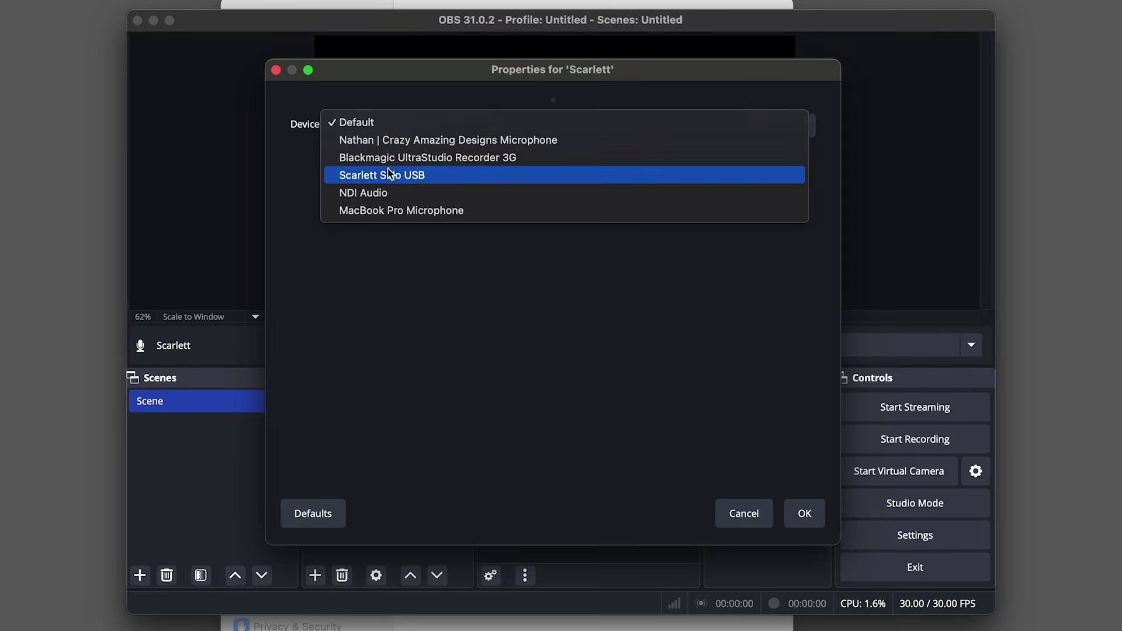
left_click(364, 176)
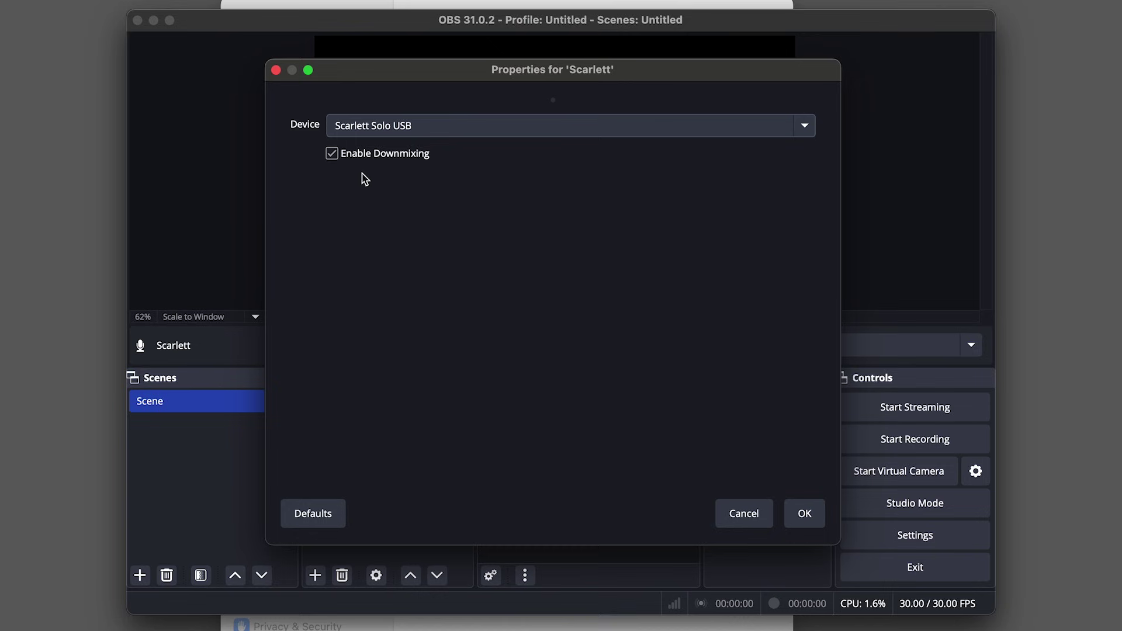
left_click(804, 513)
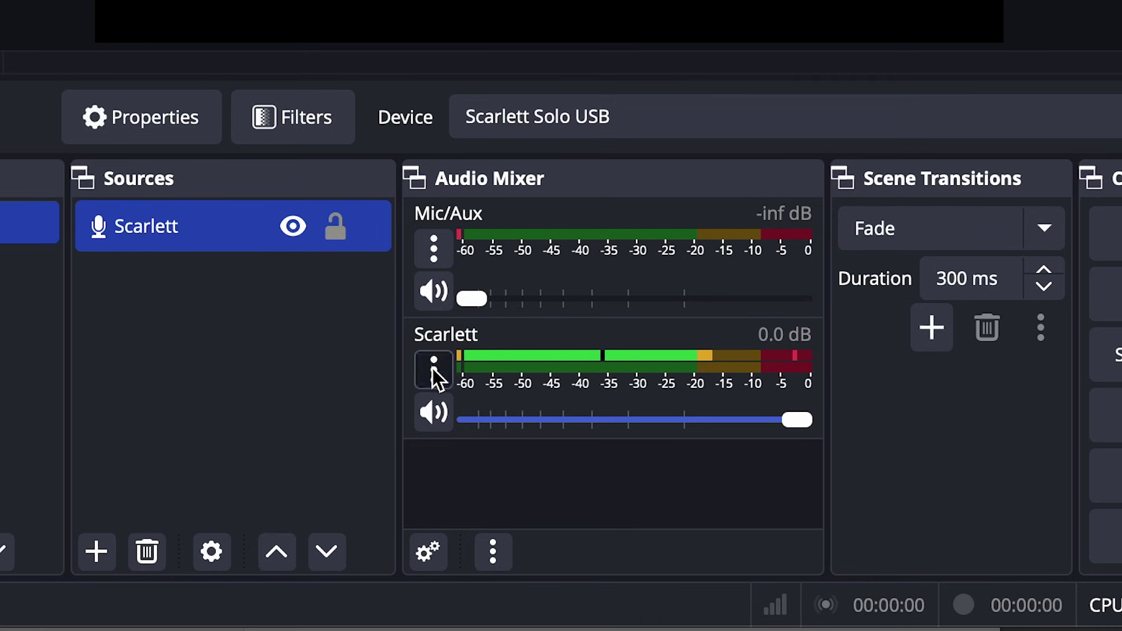
left_click(433, 368)
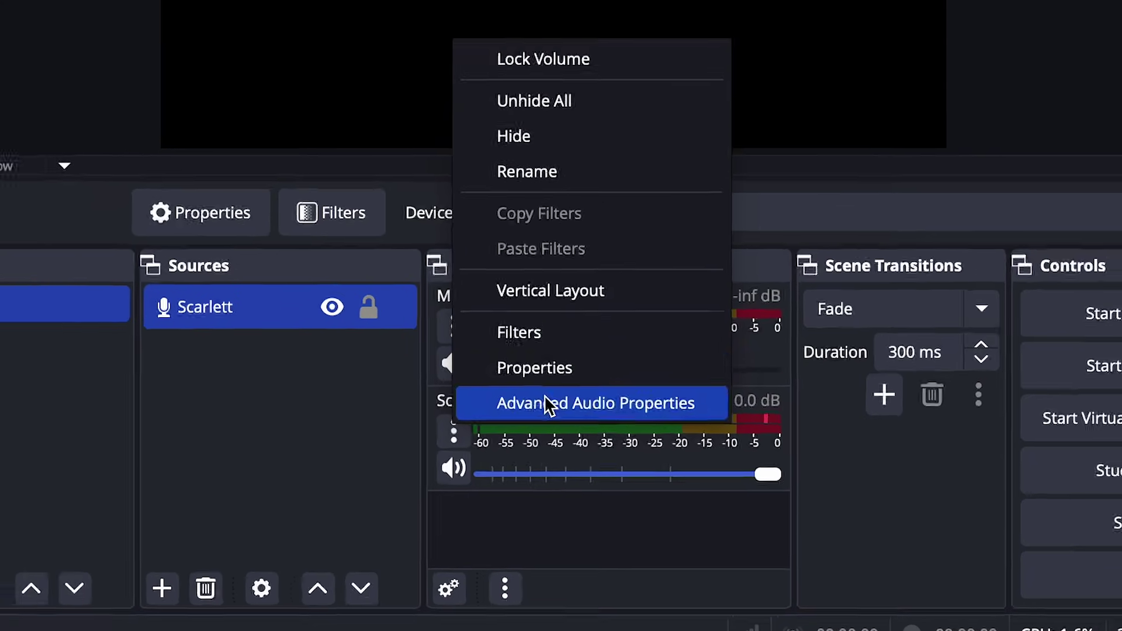
Step: Tick Mono for Scarlett in Advanced Audio Properties
left_click(544, 403)
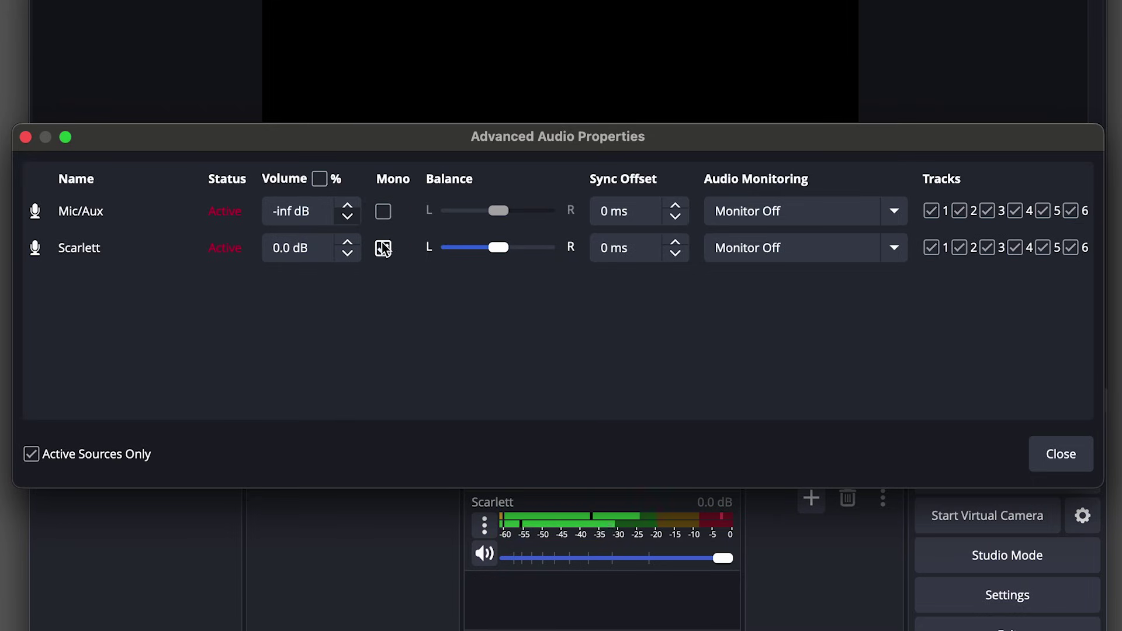
left_click(1059, 453)
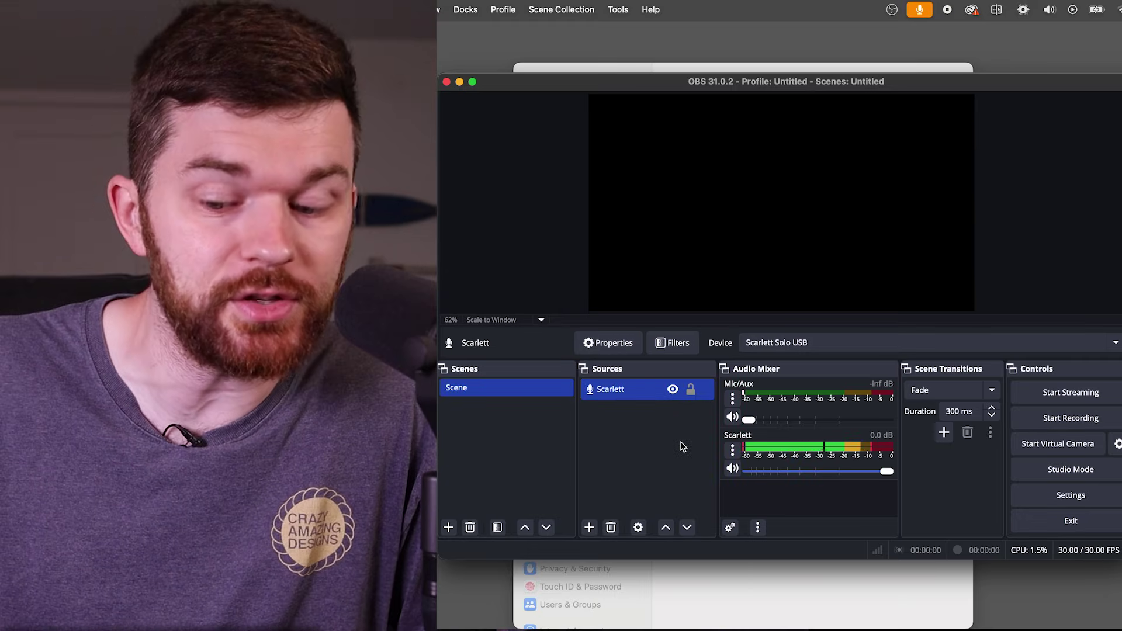
left_click(662, 447)
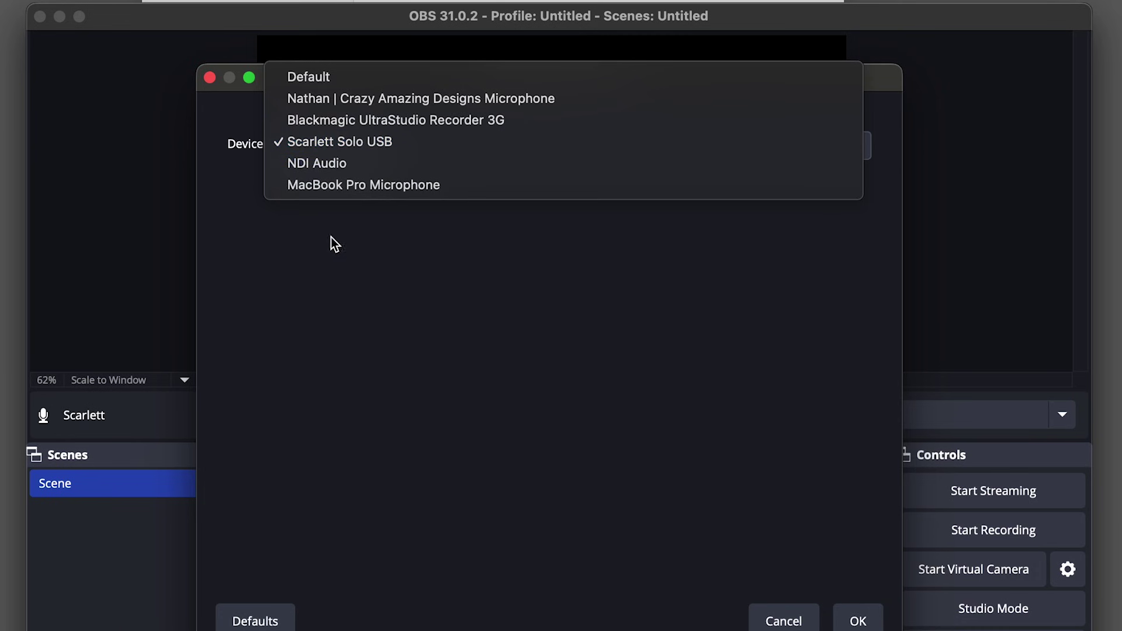
left_click(341, 277)
left_click(850, 623)
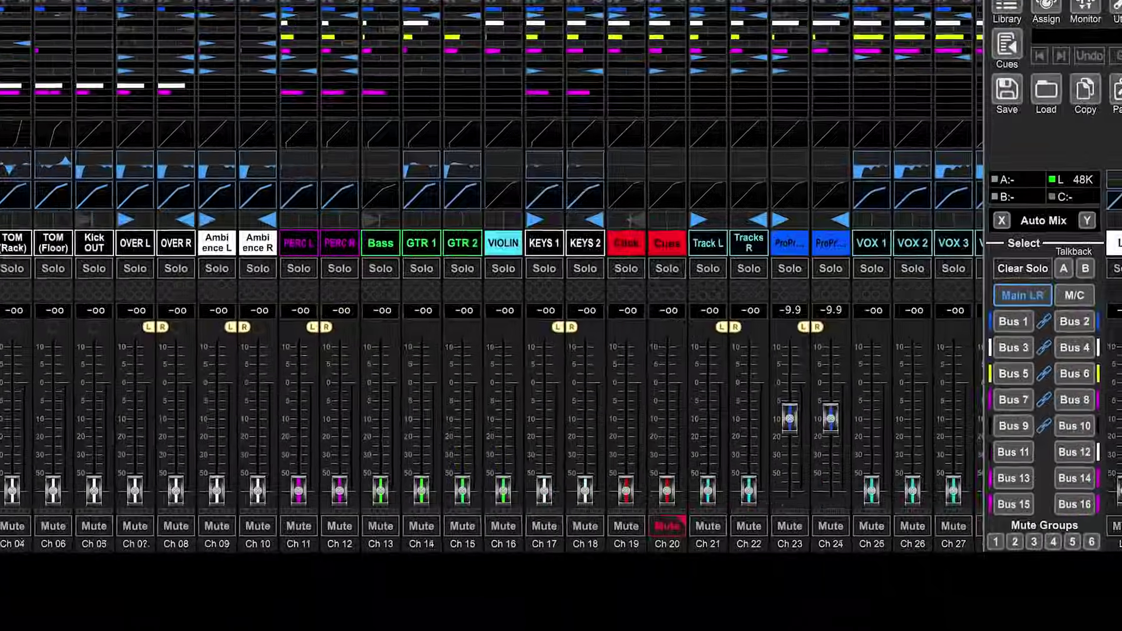
Step: Review M32 Edit's Card routing, then its Out 1-16 routing
left_click(1036, 47)
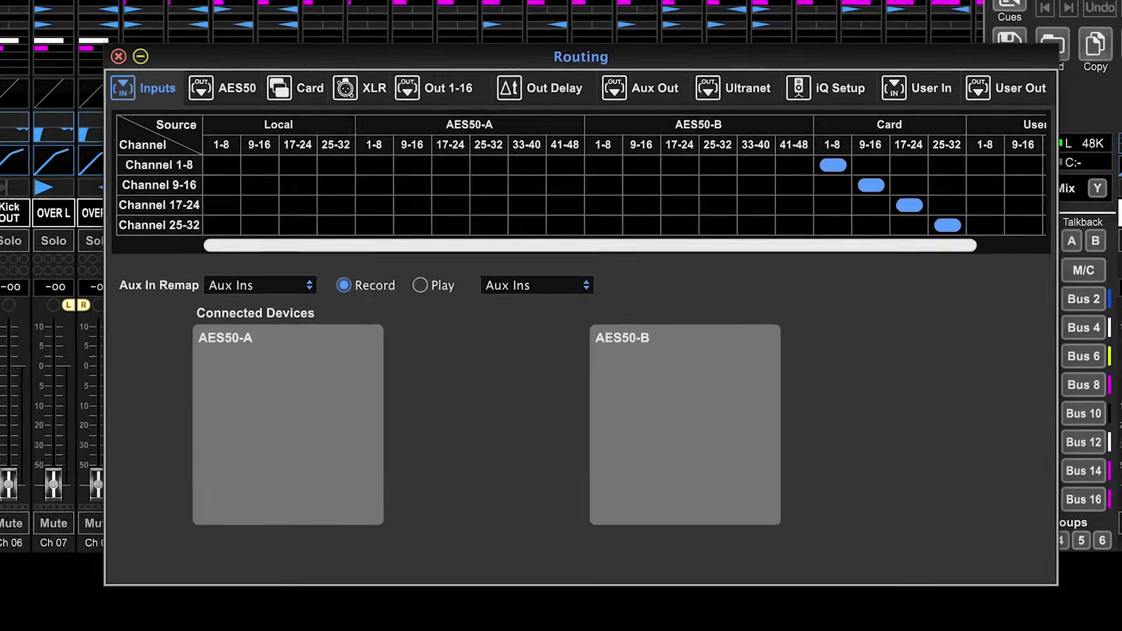
left_click(272, 73)
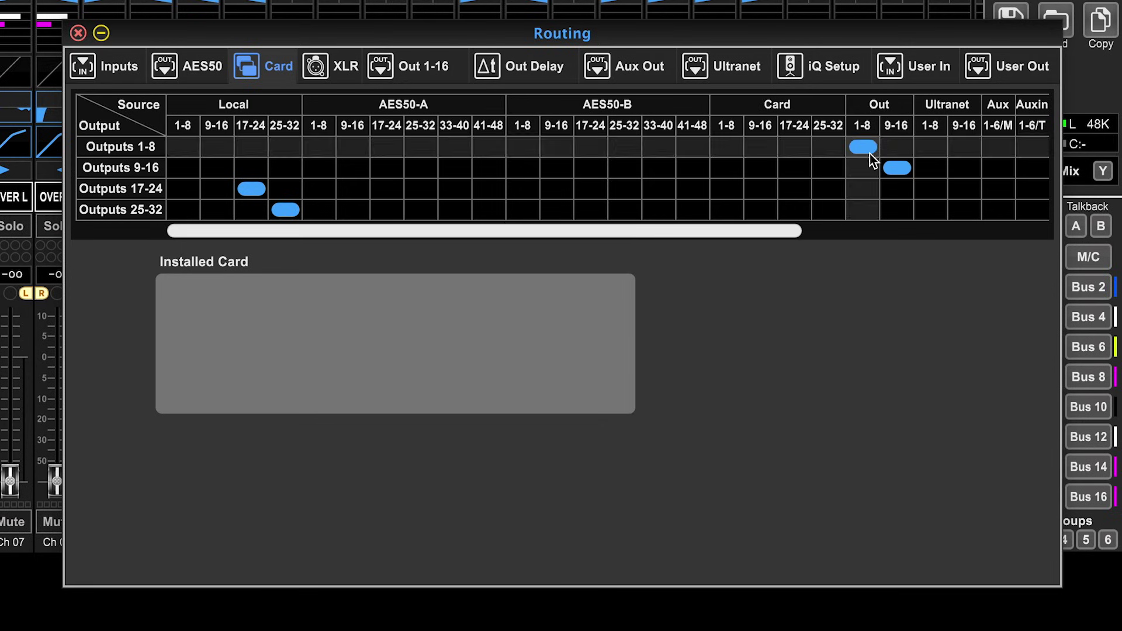
left_click(413, 67)
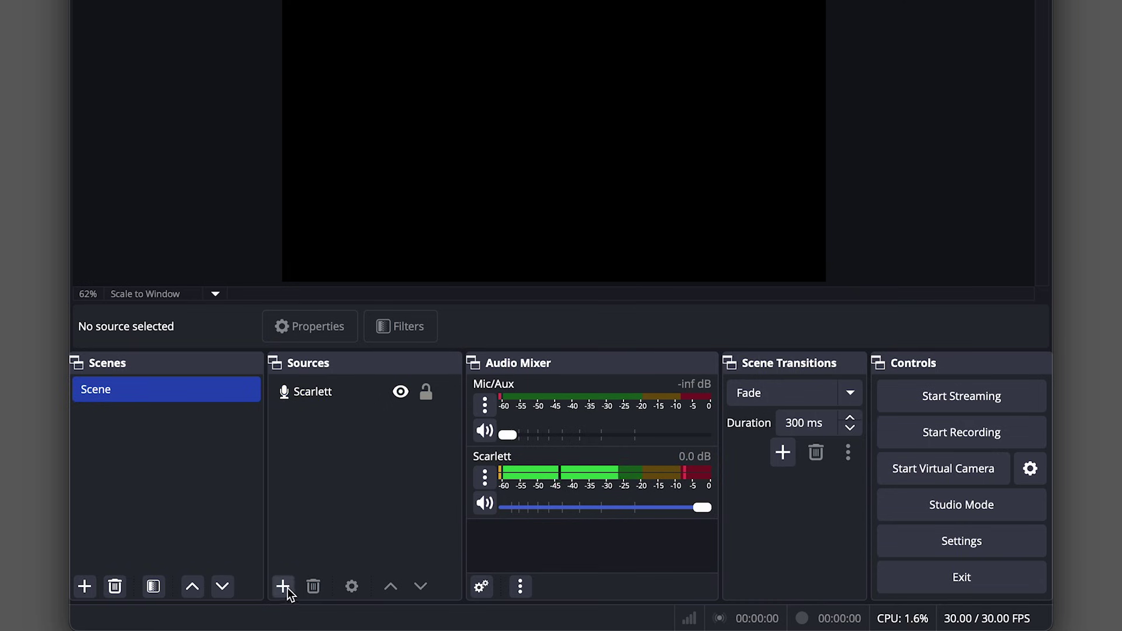
left_click(286, 588)
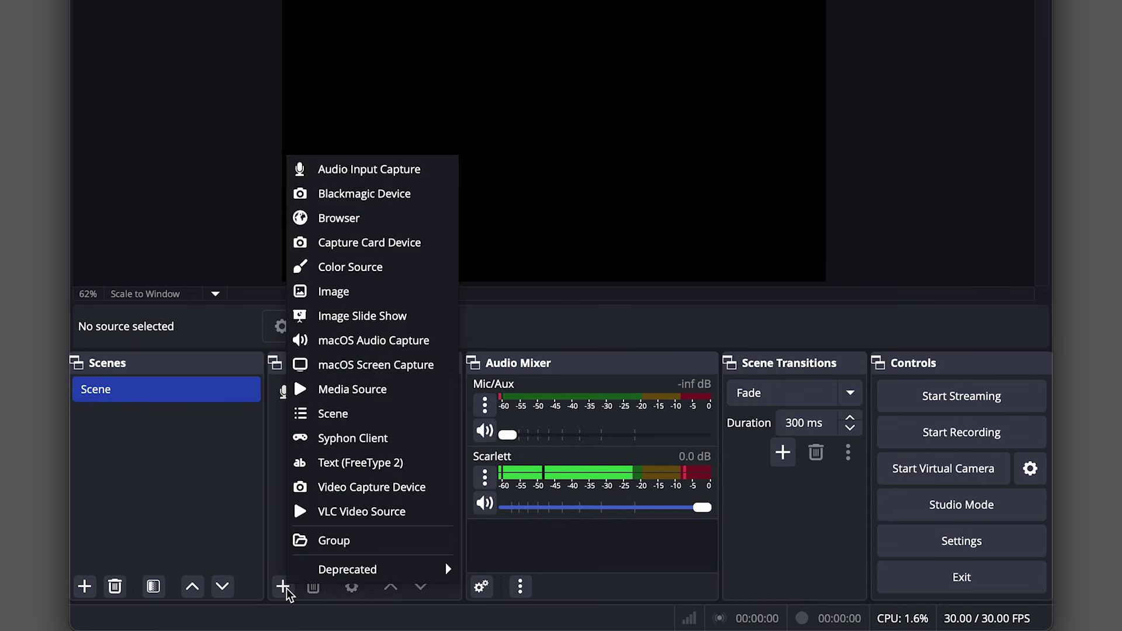
Step: Add a Blackmagic Device source on UltraStudio Recorder 3G with HDMI video connection
left_click(361, 200)
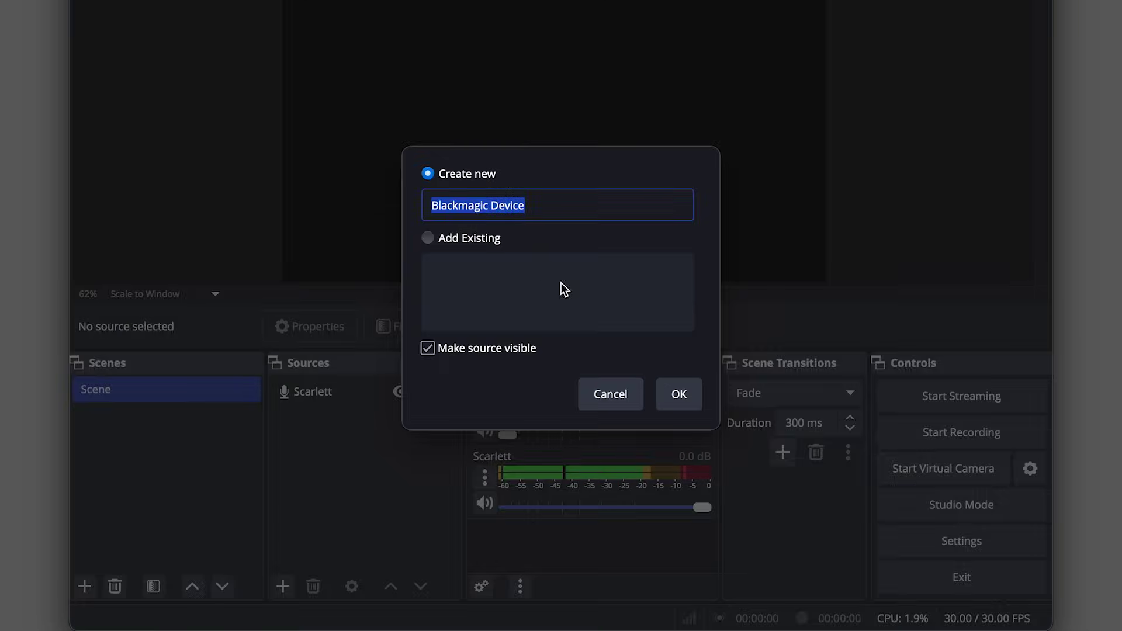
key("Return")
left_click(614, 291)
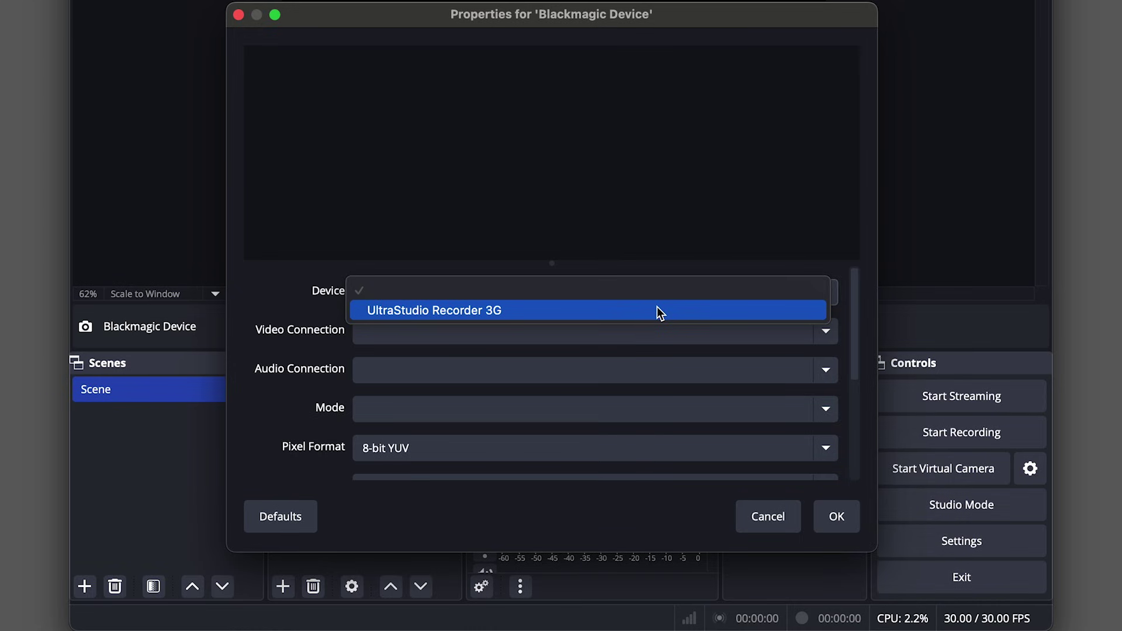
left_click(657, 308)
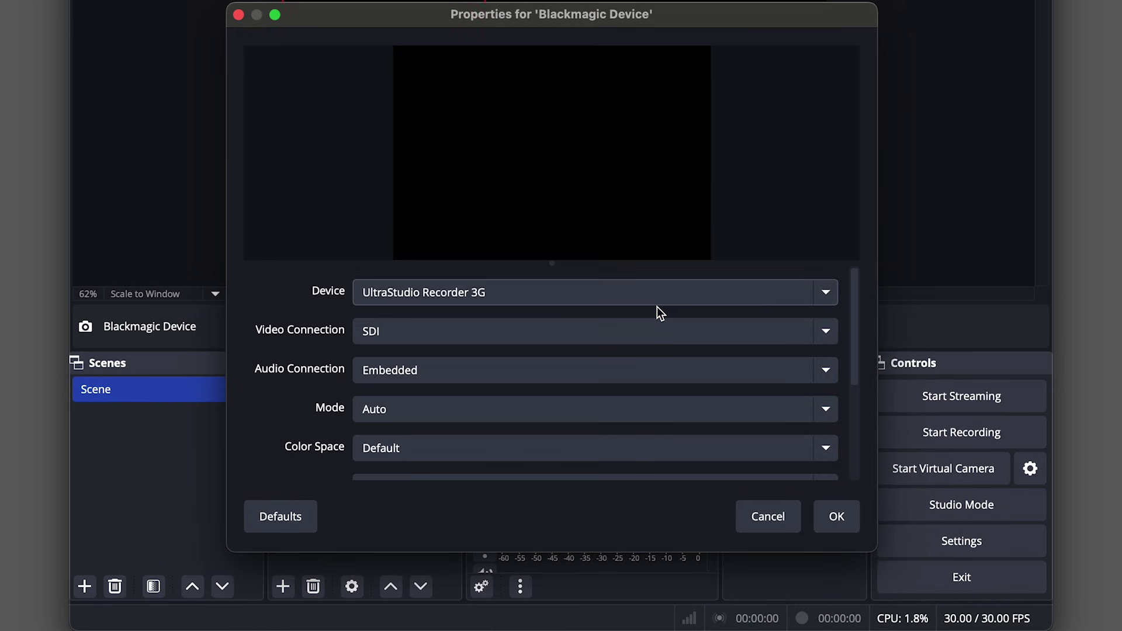
left_click(553, 330)
left_click(471, 347)
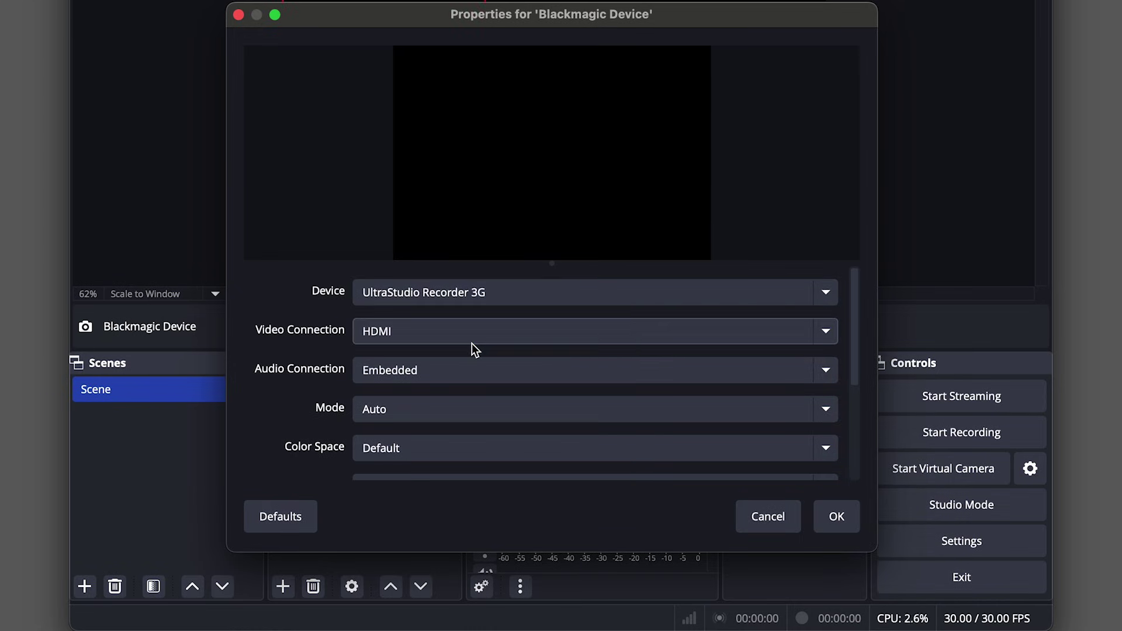
left_click(833, 518)
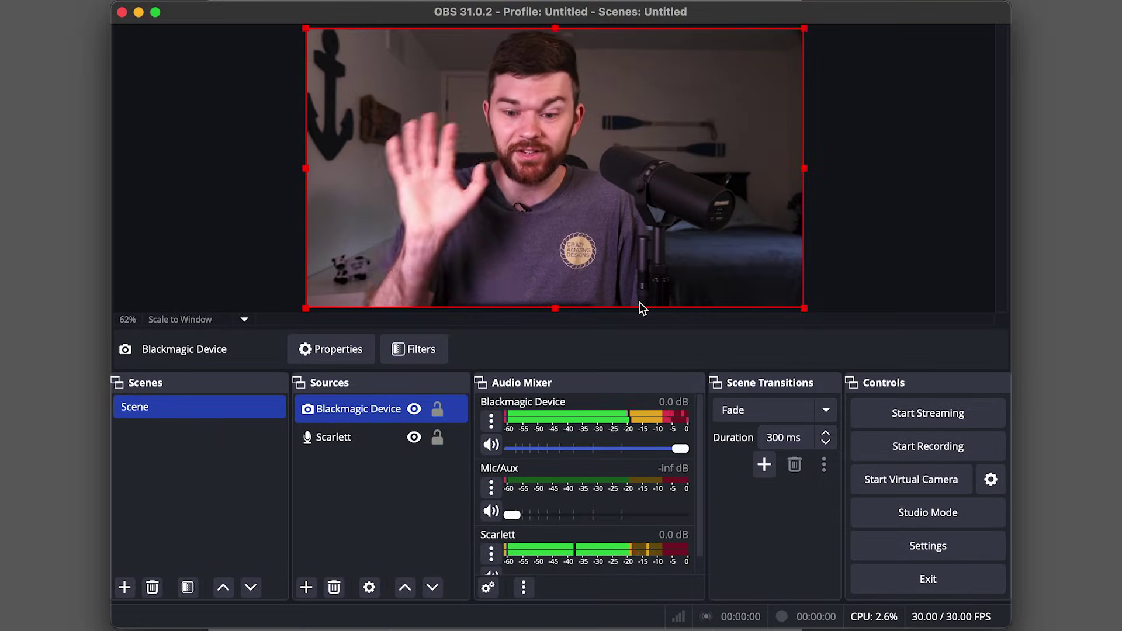
Step: Switch the Blackmagic source's video connection to SDI and open the Applications folder in Finder
double_click(381, 408)
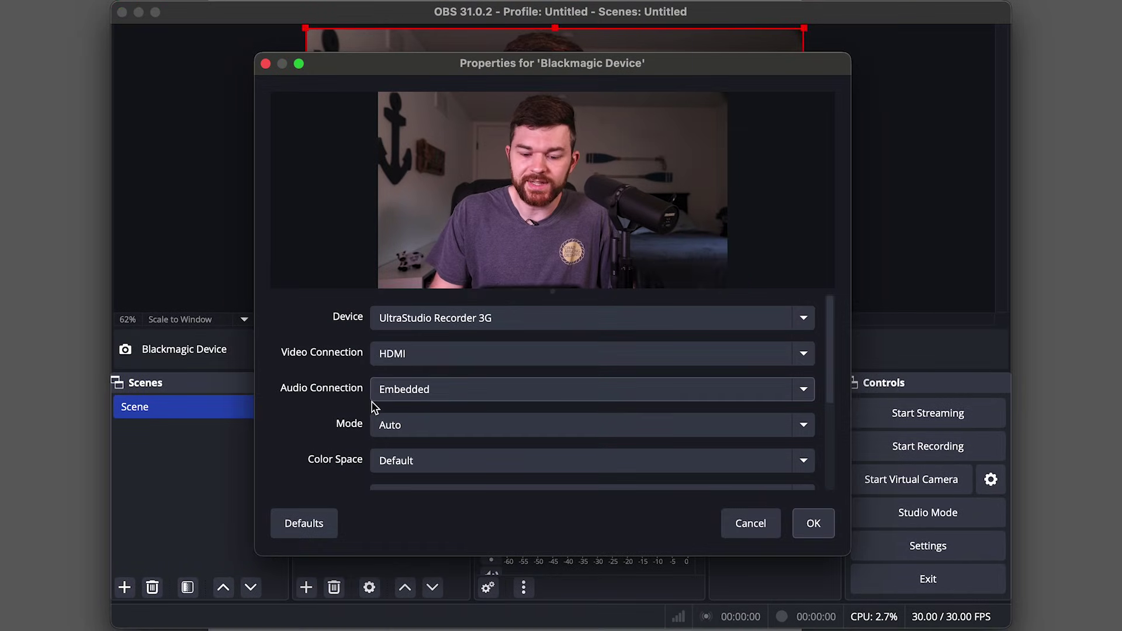
left_click(395, 354)
left_click(394, 332)
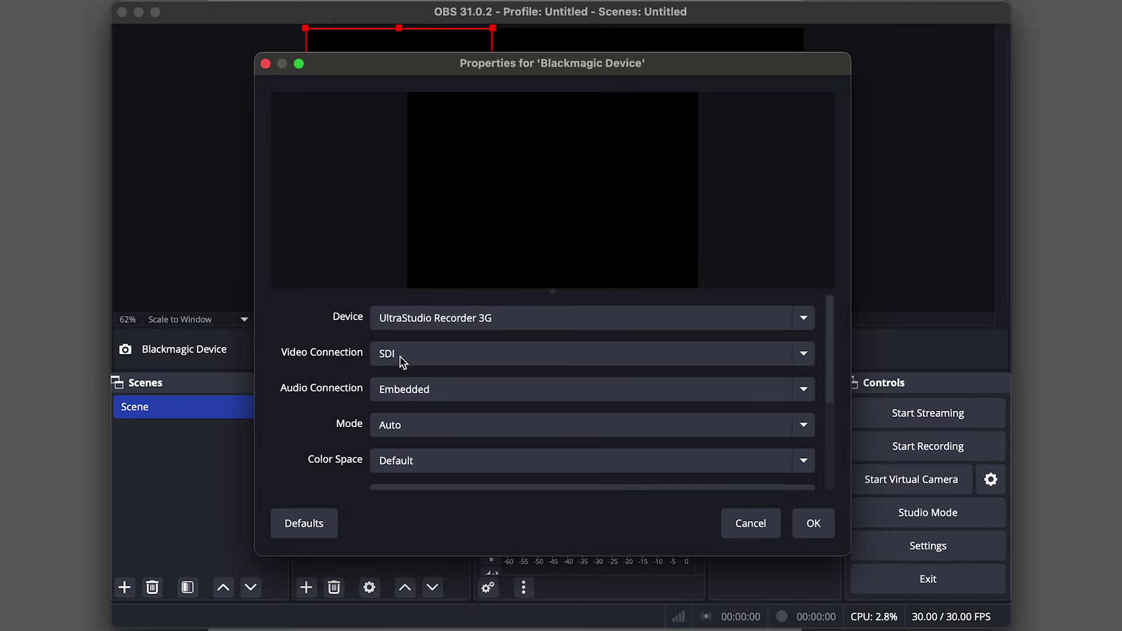
left_click(402, 356)
key("Escape")
key("super+Tab")
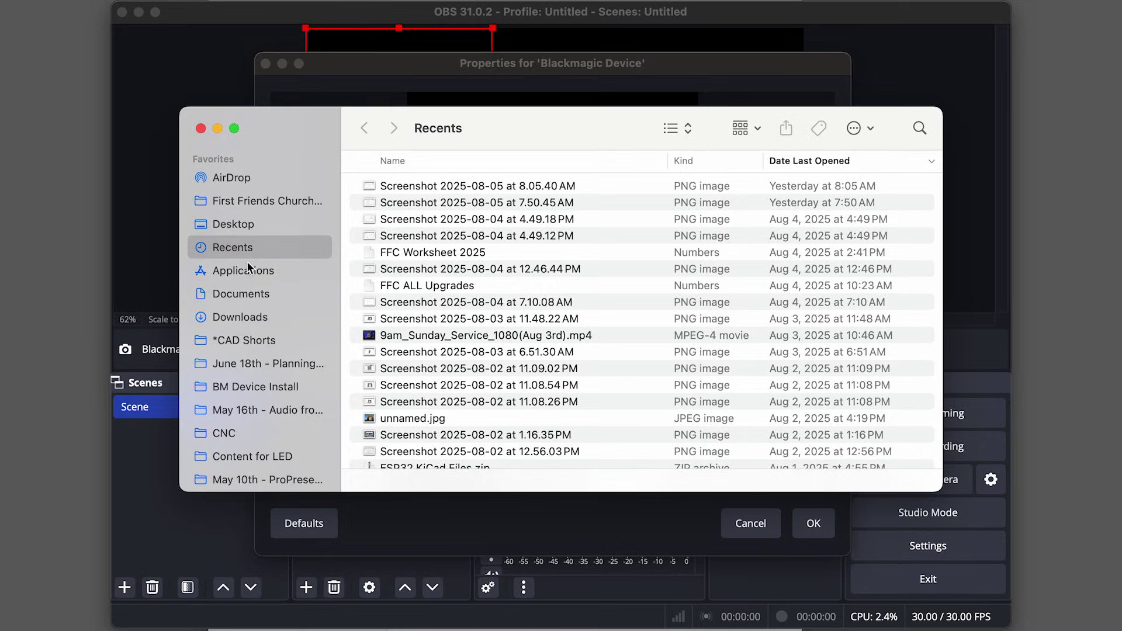
left_click(245, 279)
Step: In Desktop Video Setup, save the UltraStudio Recorder 3G input as HDMI and quit
scroll(718, 244, "up", 10)
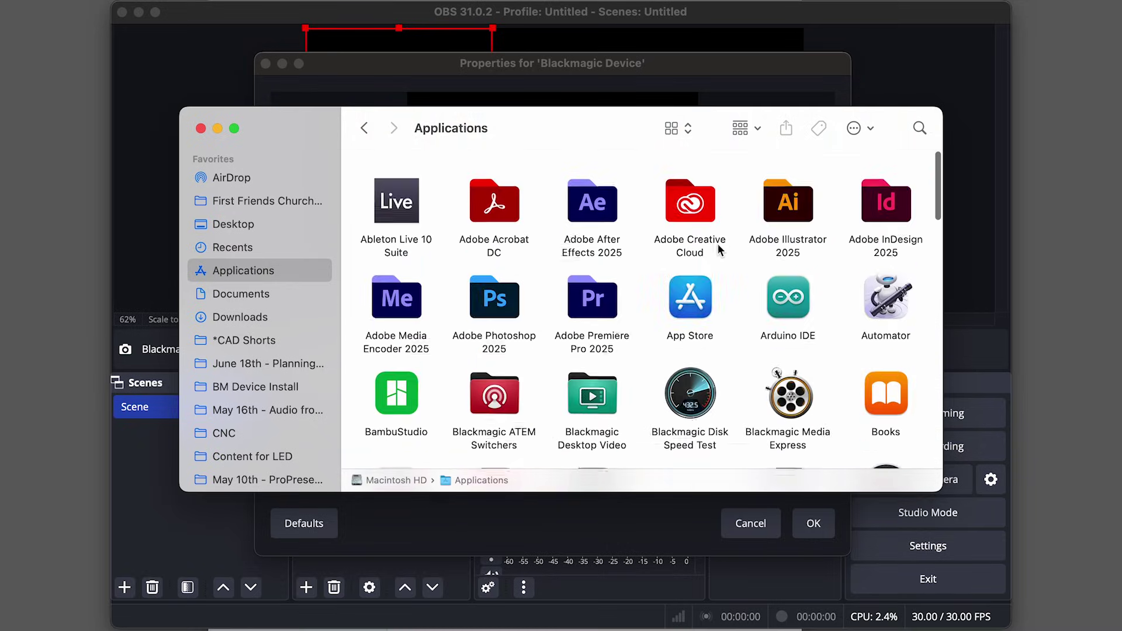
double_click(589, 406)
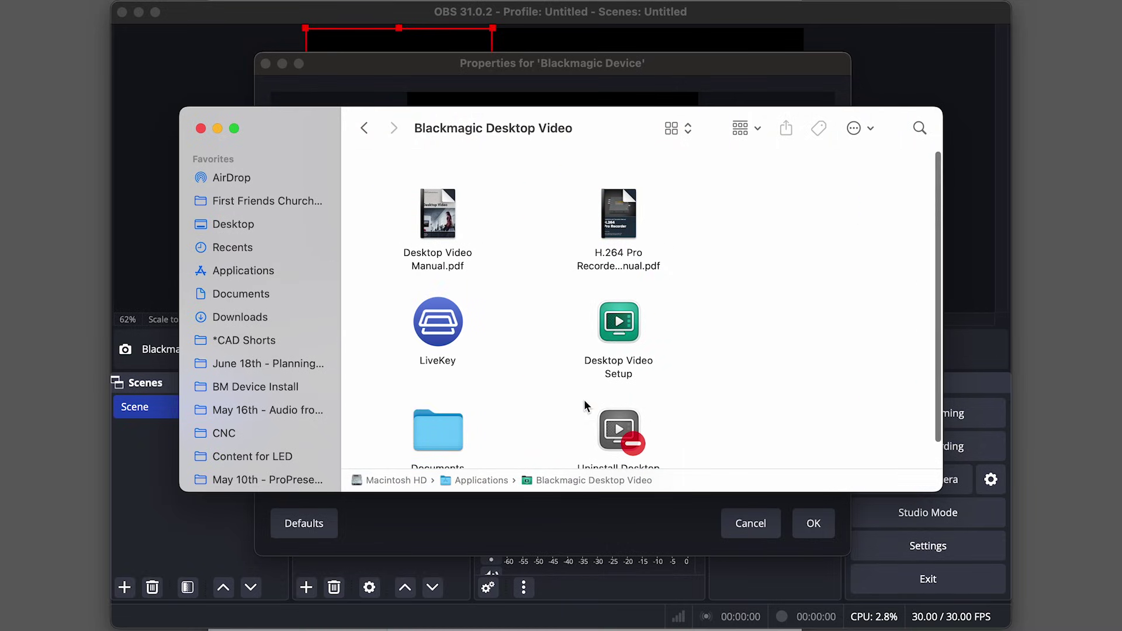
left_click(609, 324)
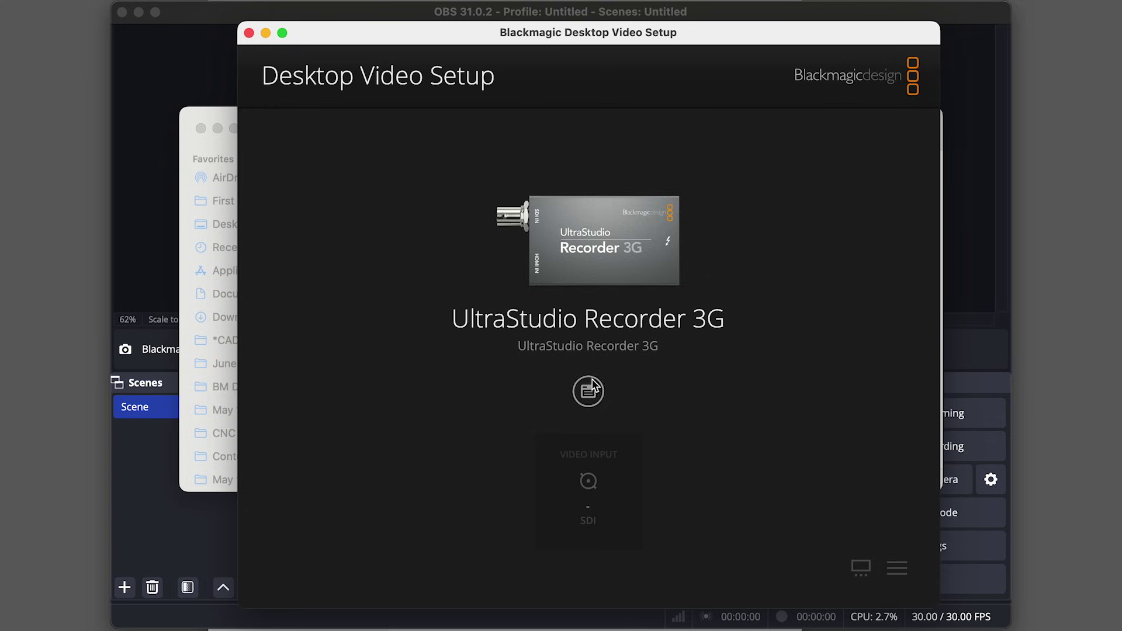
left_click(589, 391)
left_click(508, 238)
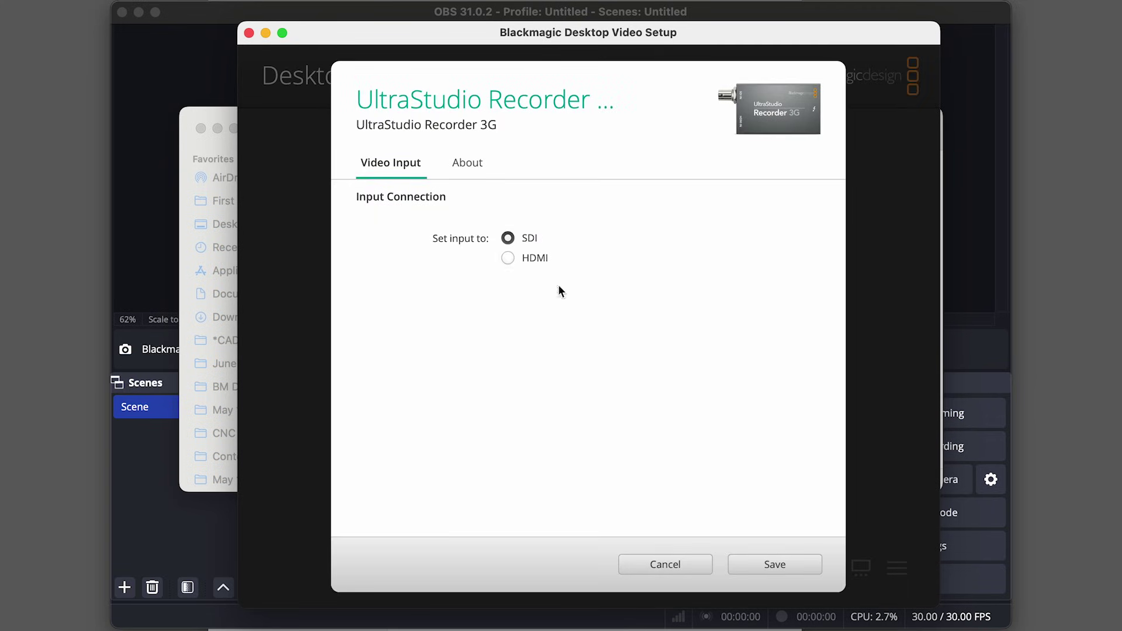
left_click(779, 561)
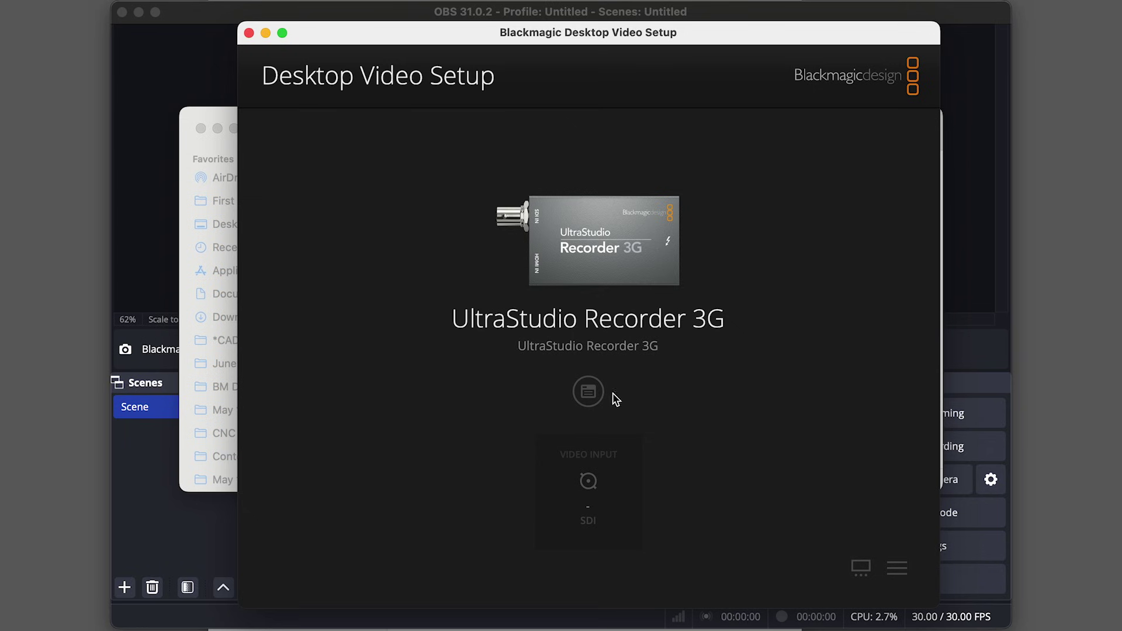
left_click(588, 390)
left_click(780, 565)
left_click(249, 33)
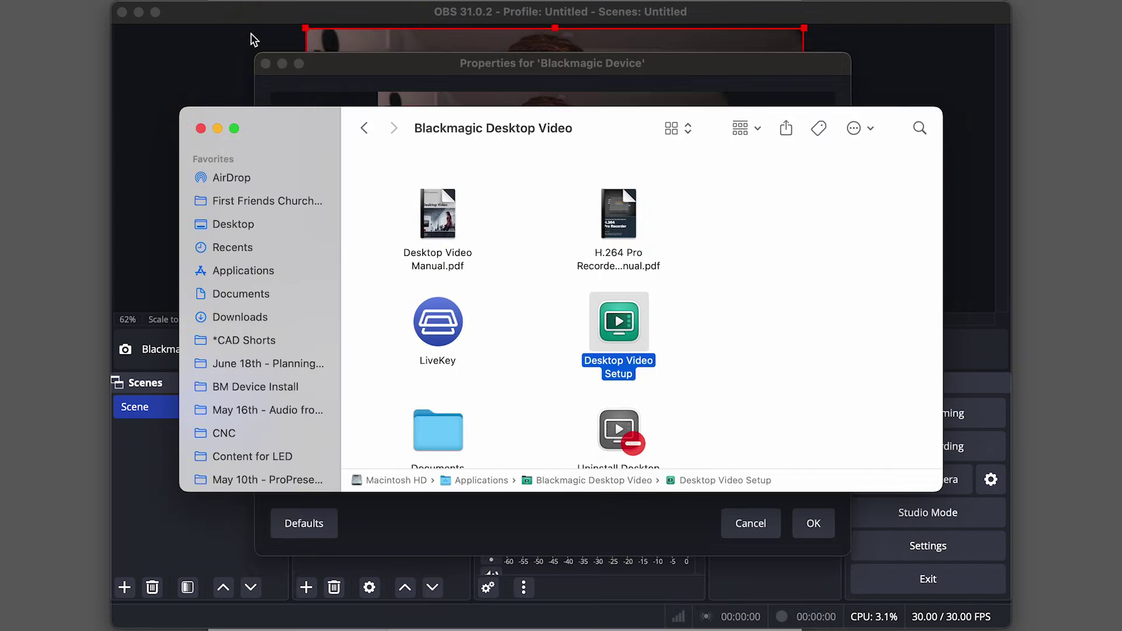
left_click(200, 128)
Step: Set the OBS Blackmagic Device source's video connection back to HDMI and apply it
left_click(458, 353)
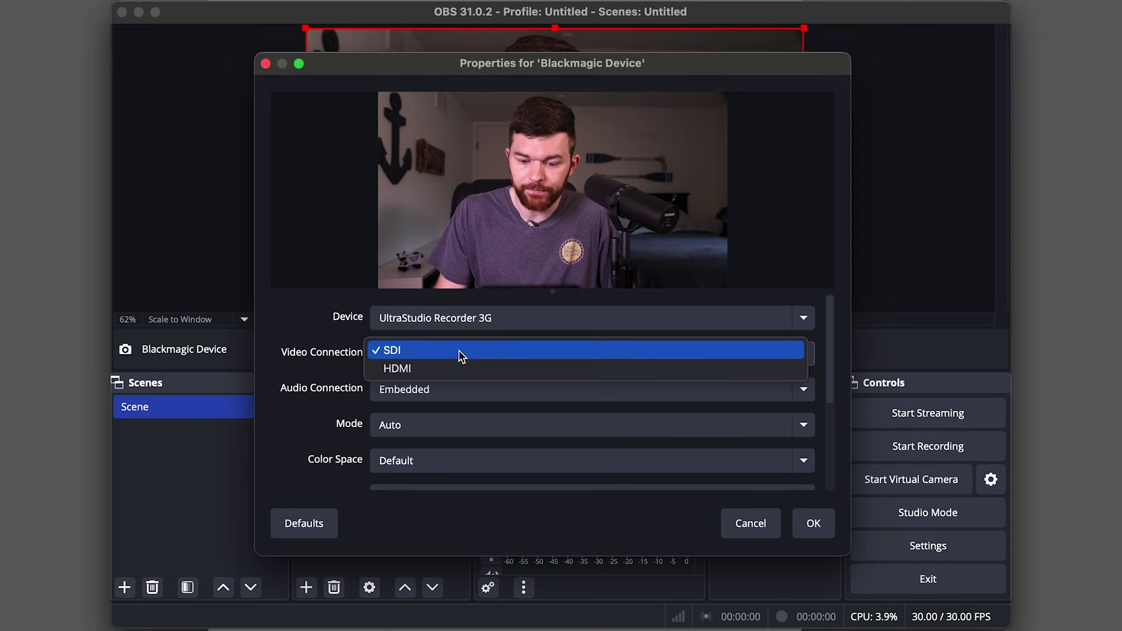
left_click(458, 370)
left_click(431, 353)
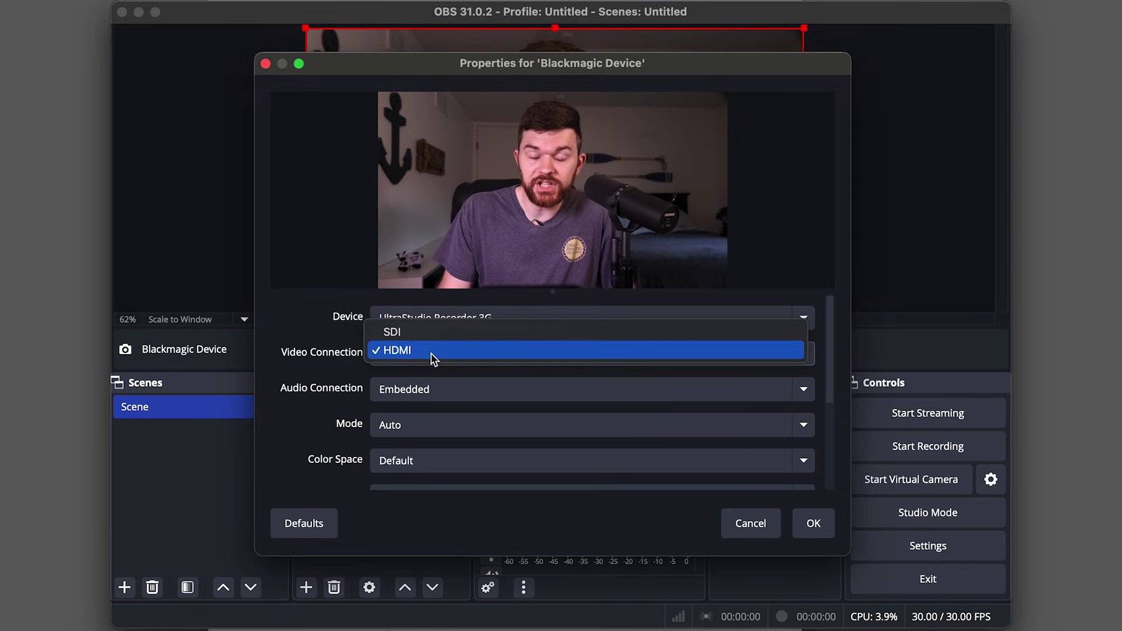
left_click(433, 350)
left_click(812, 523)
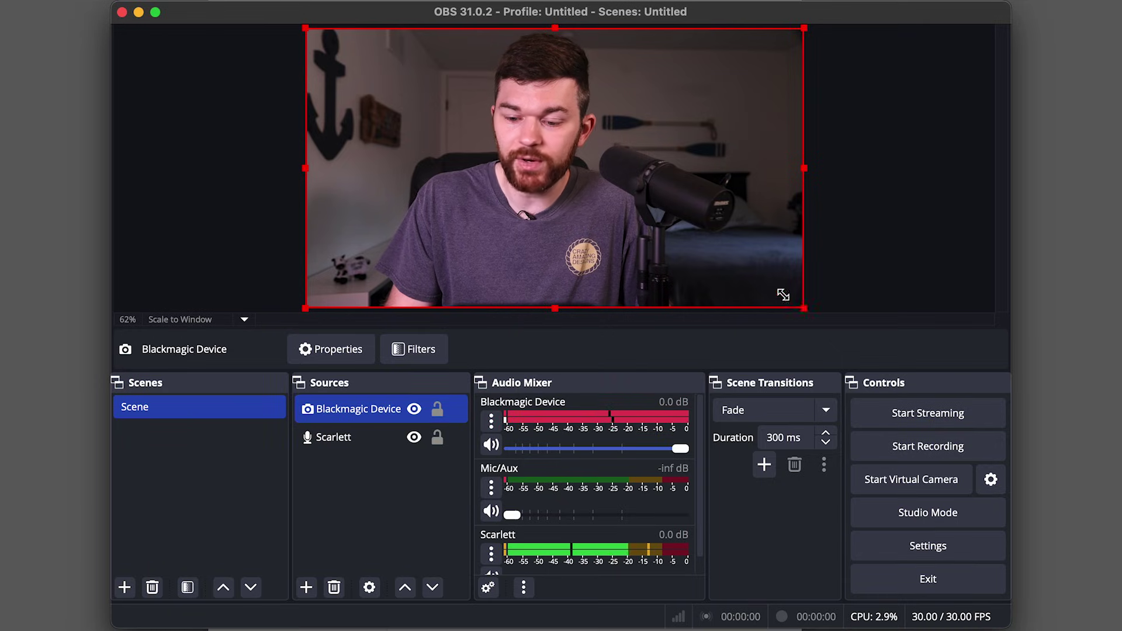
Step: Resize the camera picture, close its properties unchanged, and hide the Blackmagic Device source
mouse_move(803, 306)
left_mouse_down()
mouse_move(587, 161)
mouse_move(806, 286)
left_mouse_up()
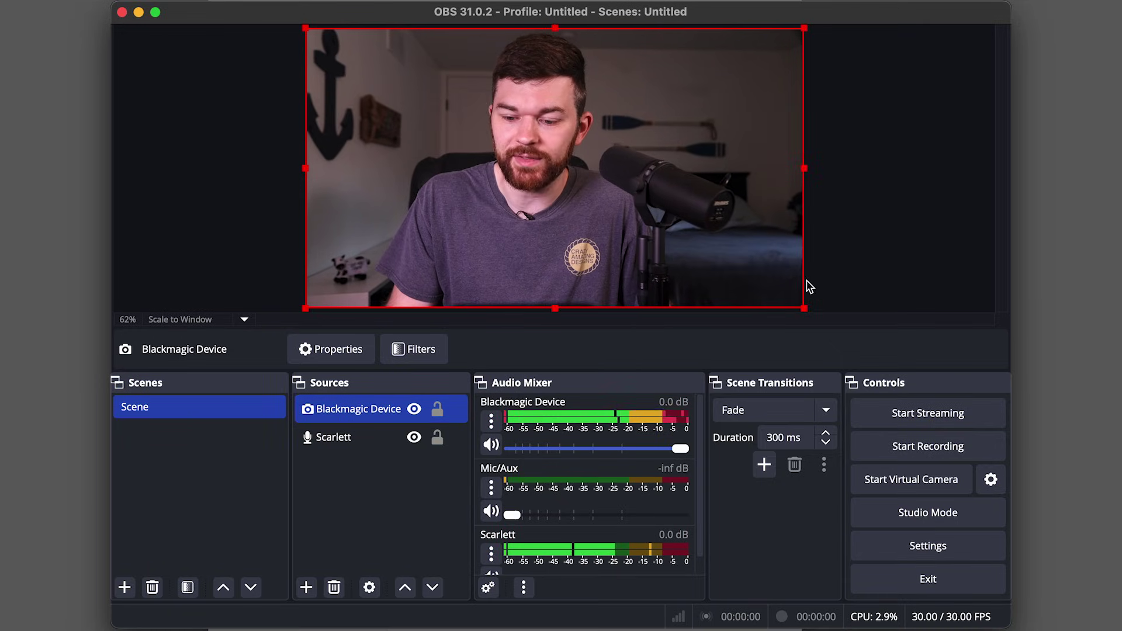
left_click(360, 505)
left_click(306, 588)
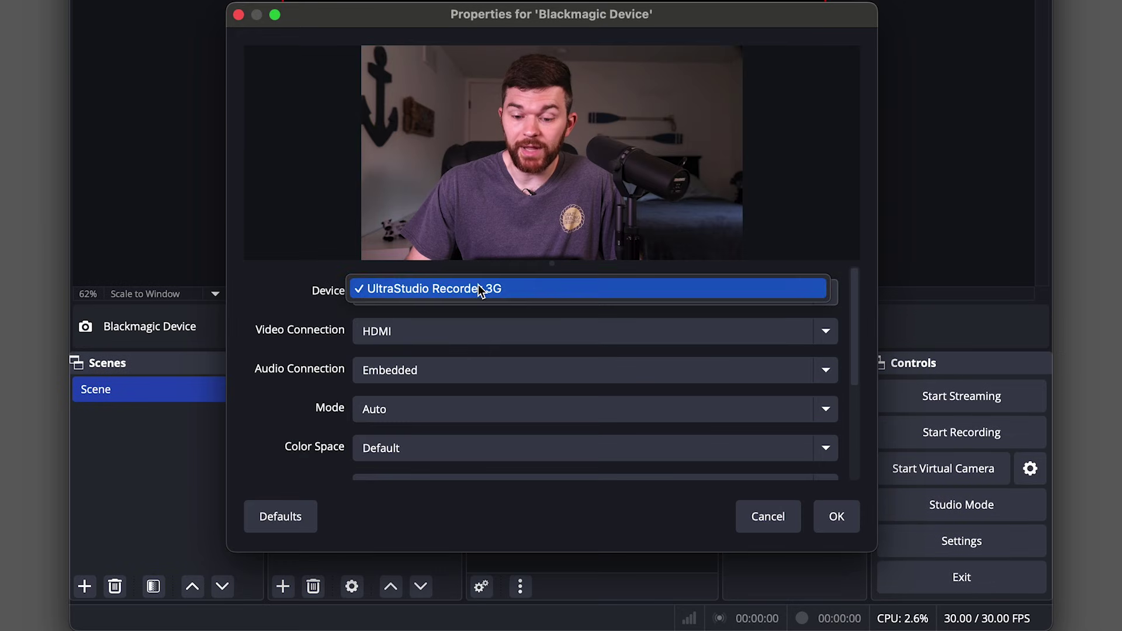
left_click(438, 292)
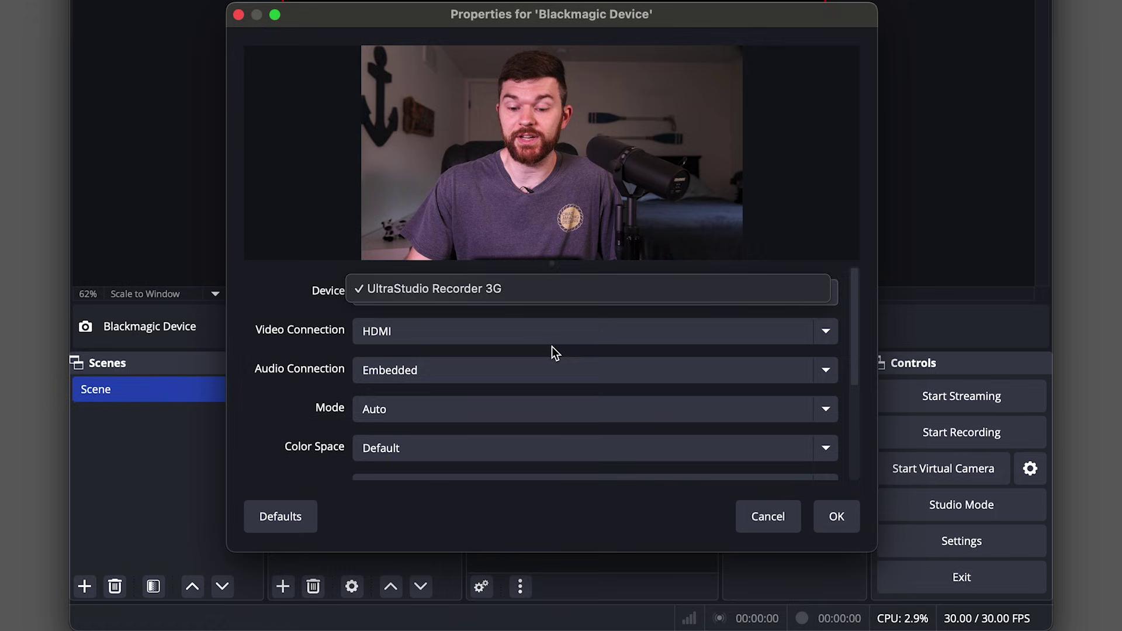
left_click(783, 513)
Step: Hide the Blackmagic Device source and add a new Video Capture Device source with its default name
left_click(329, 506)
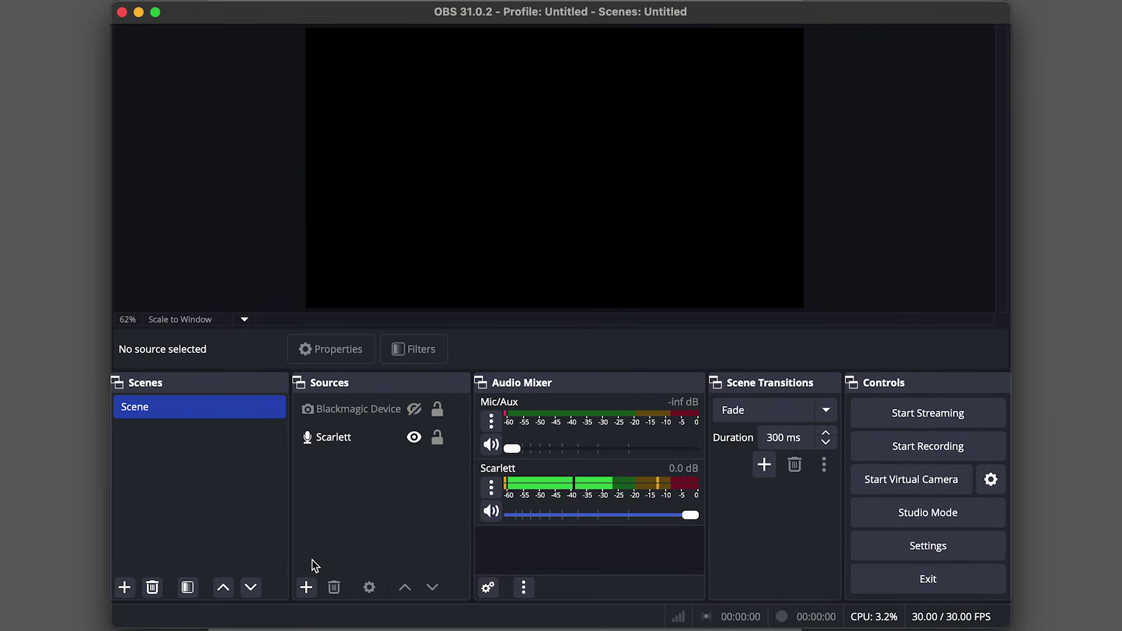
left_click(283, 585)
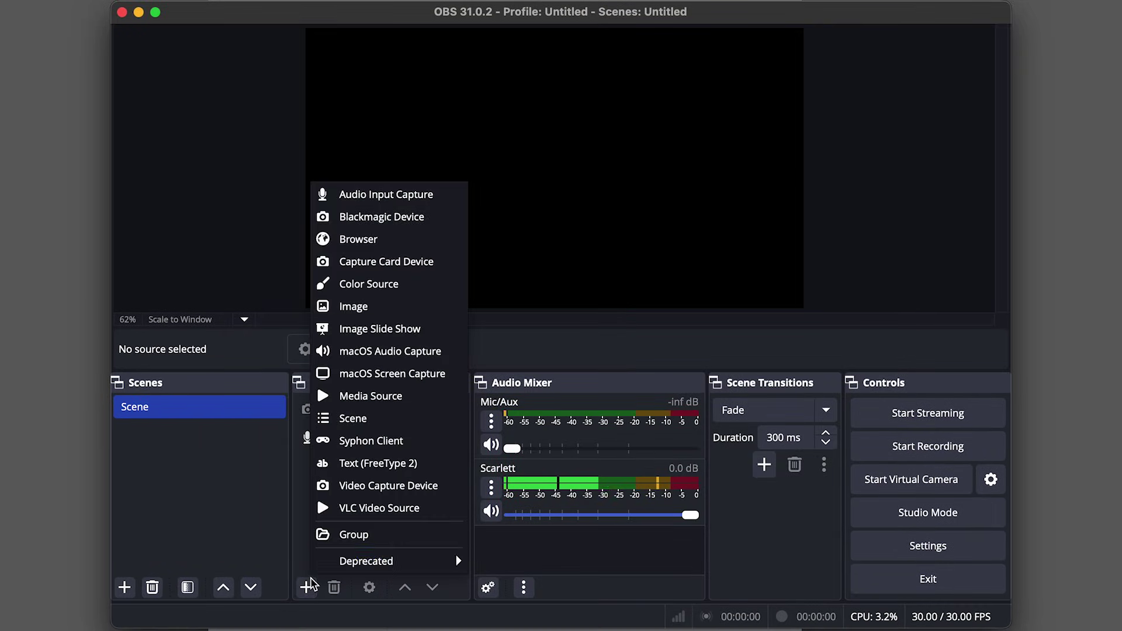
left_click(390, 487)
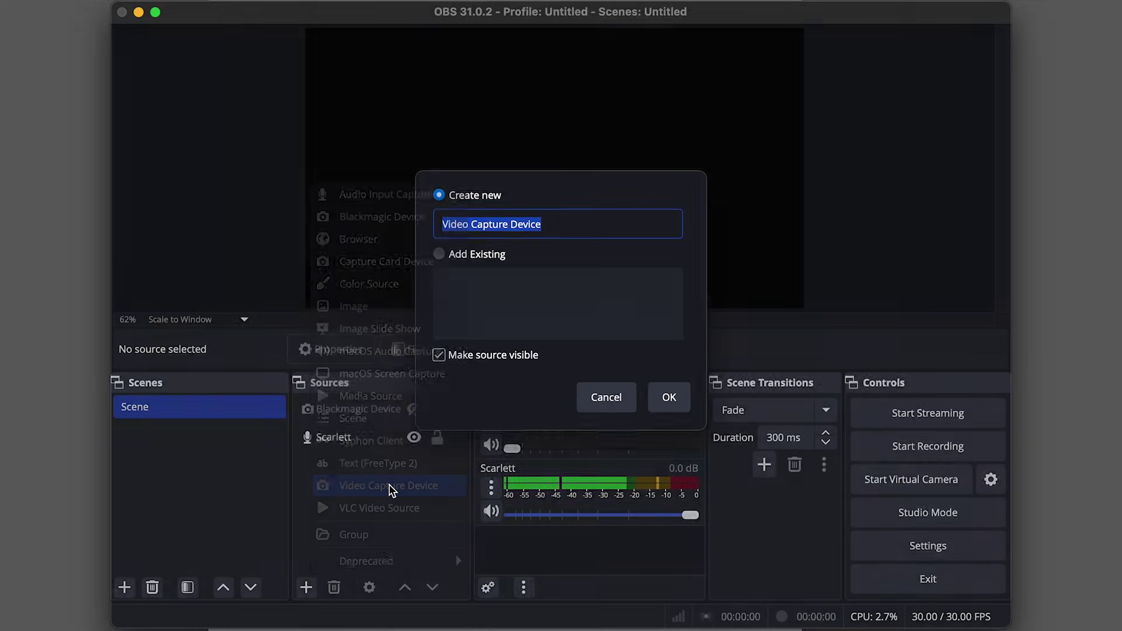
left_click(669, 408)
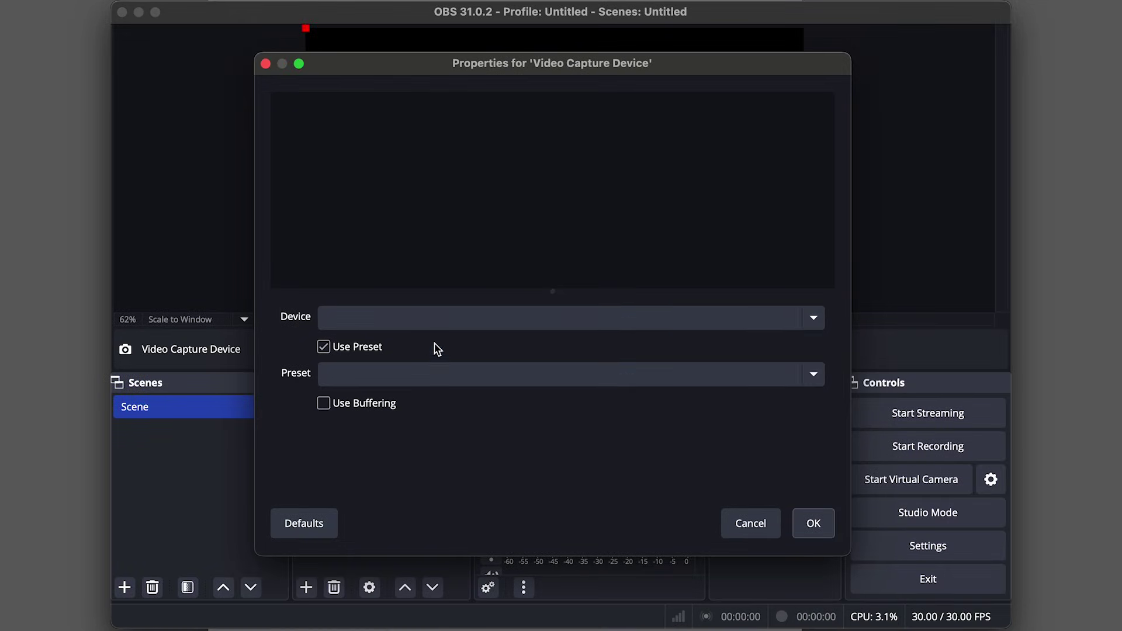
Step: Try the MacBook Pro Camera, granting camera access, then OBS Virtual Camera, starting and stopping it
left_click(440, 319)
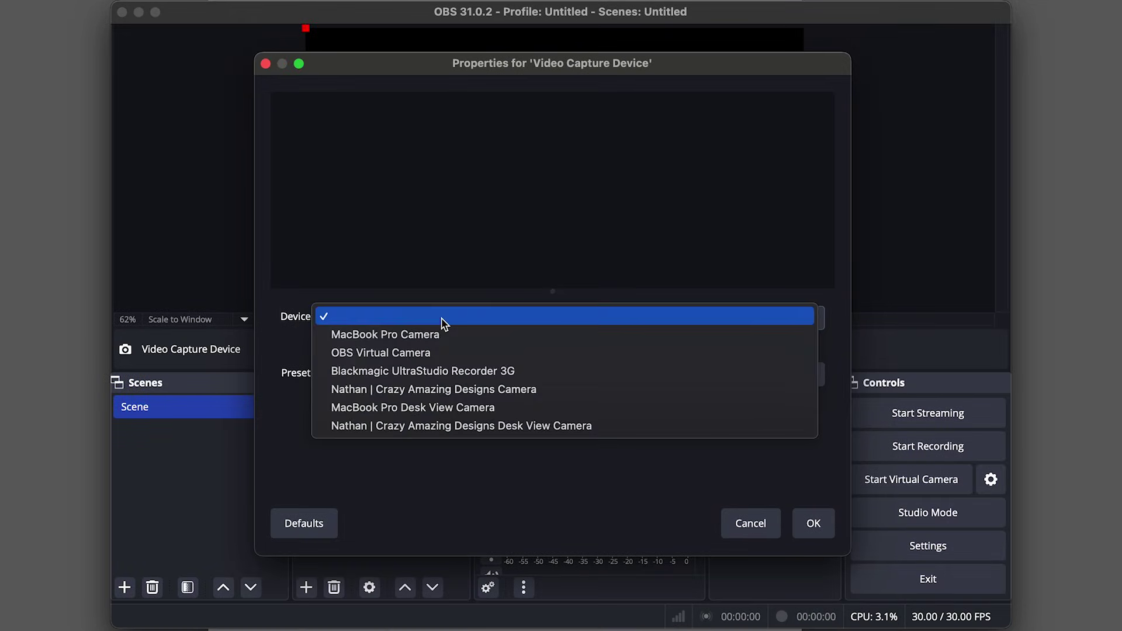
left_click(415, 338)
left_click(609, 233)
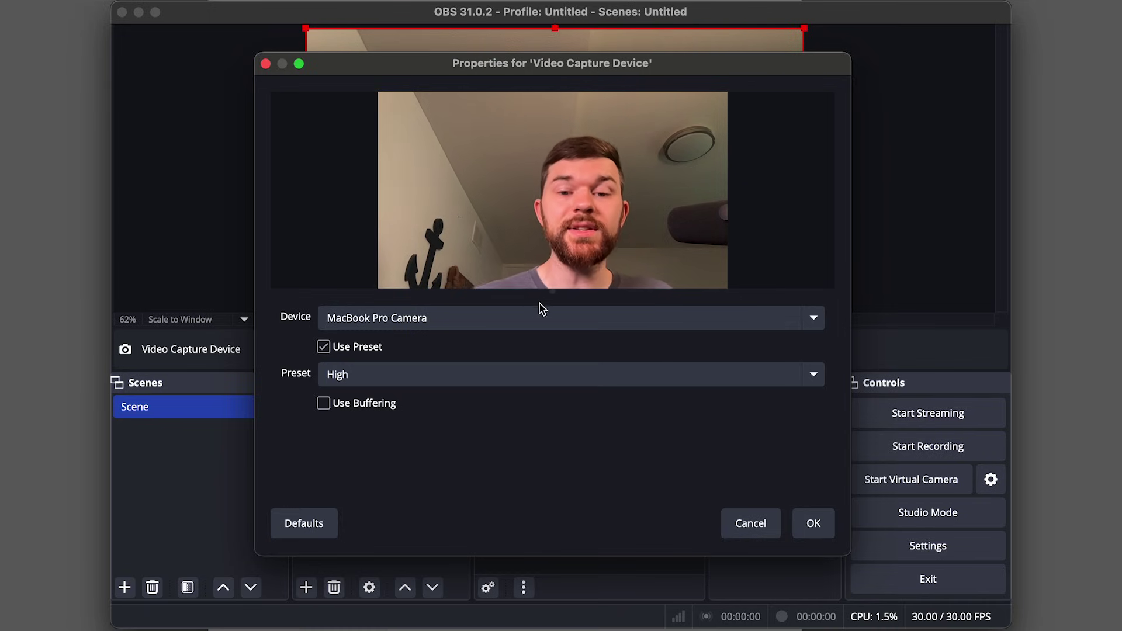
left_click(533, 319)
left_click(527, 331)
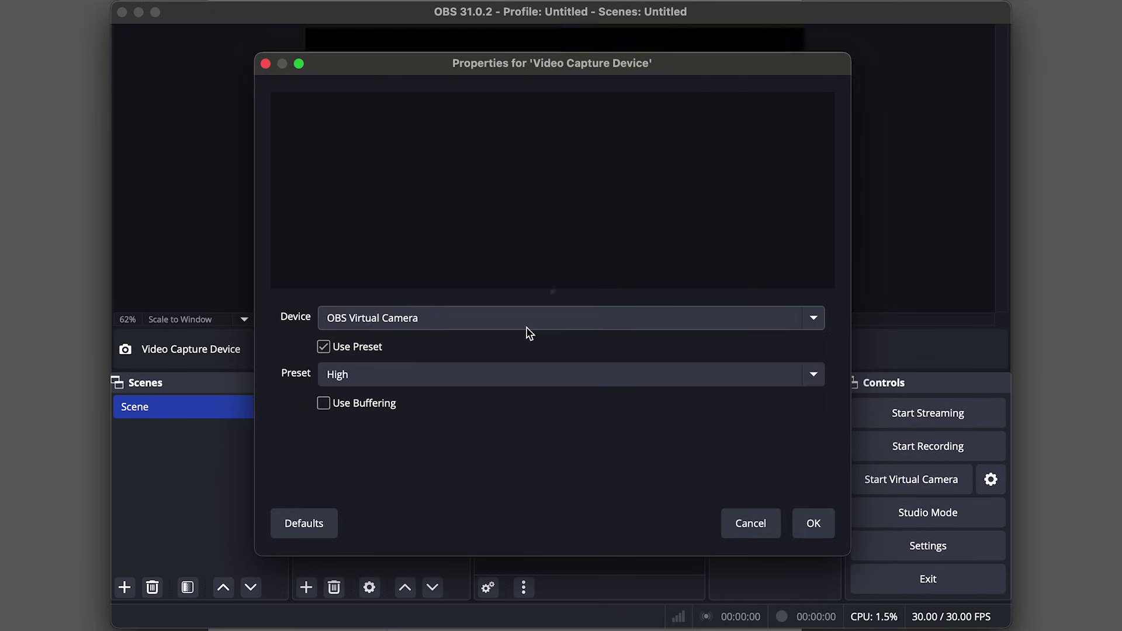
left_click(921, 492)
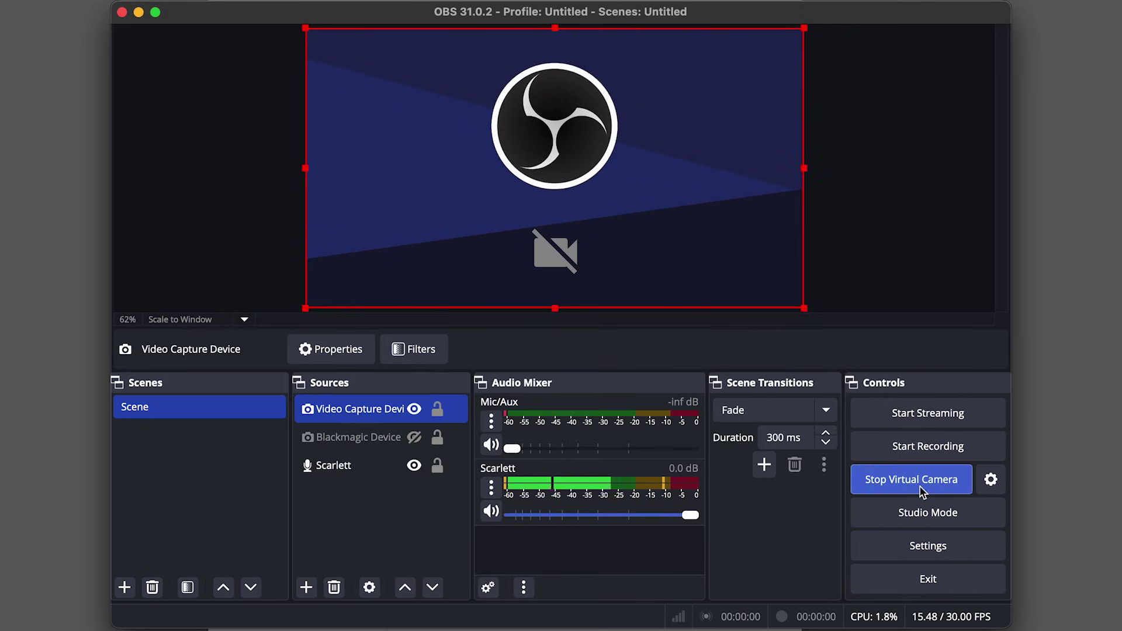
left_click(862, 478)
Step: Set the capture source's device to Blackmagic UltraStudio Recorder 3G
double_click(371, 412)
left_click(552, 322)
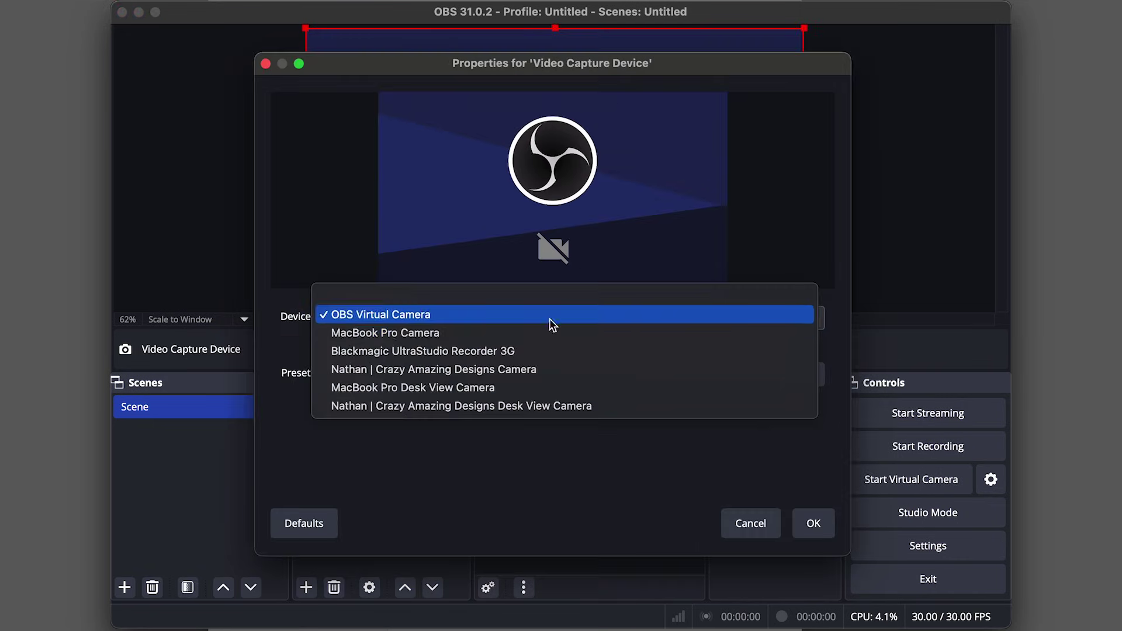
left_click(505, 352)
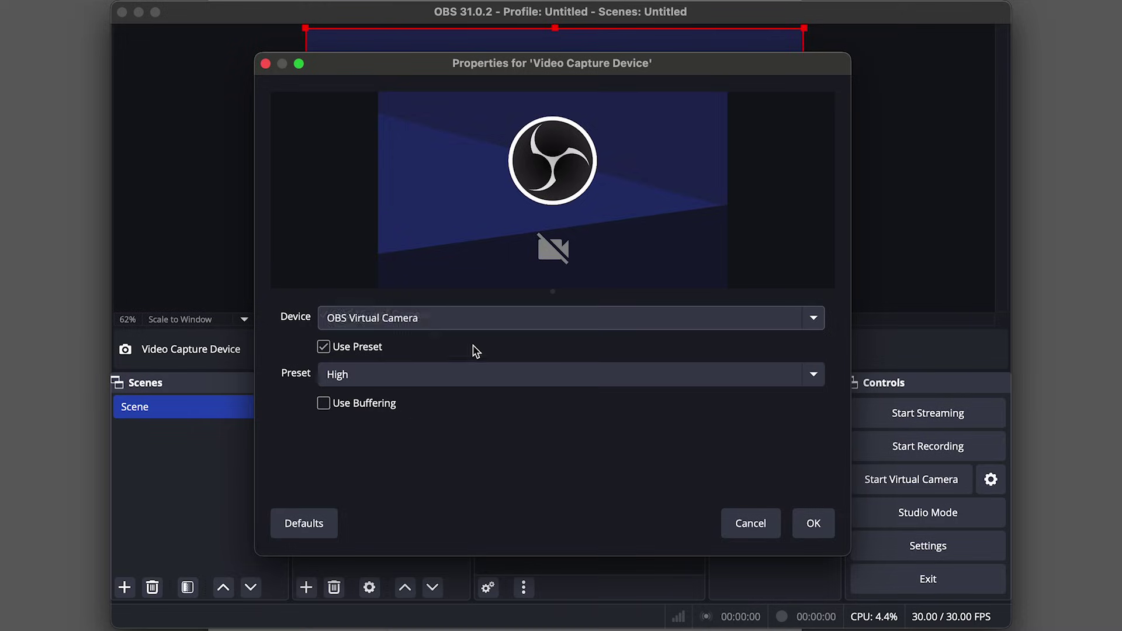
left_click(408, 322)
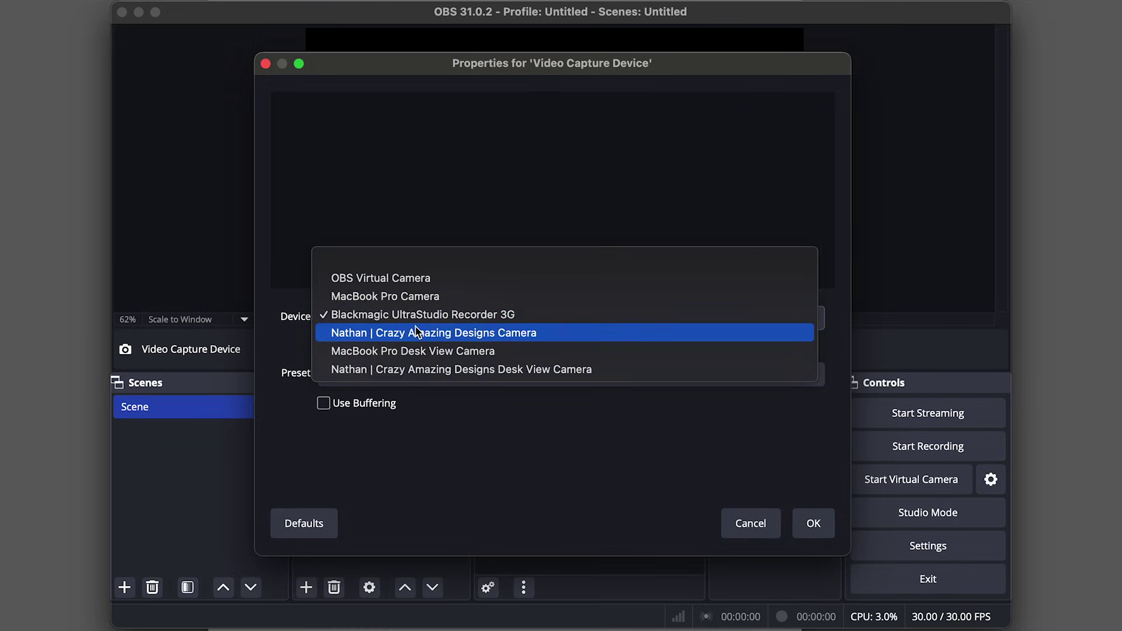
Step: Switch the device to the Crazy Amazing Designs camera, then the MacBook Pro Desk View Camera, and close the properties
left_click(418, 334)
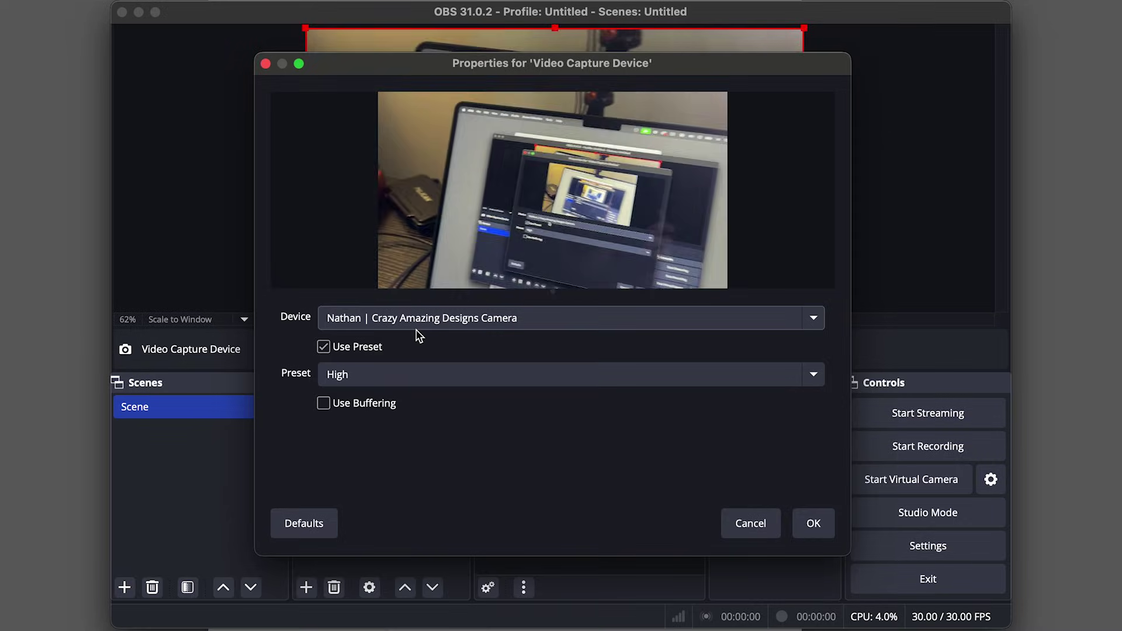
left_click(416, 329)
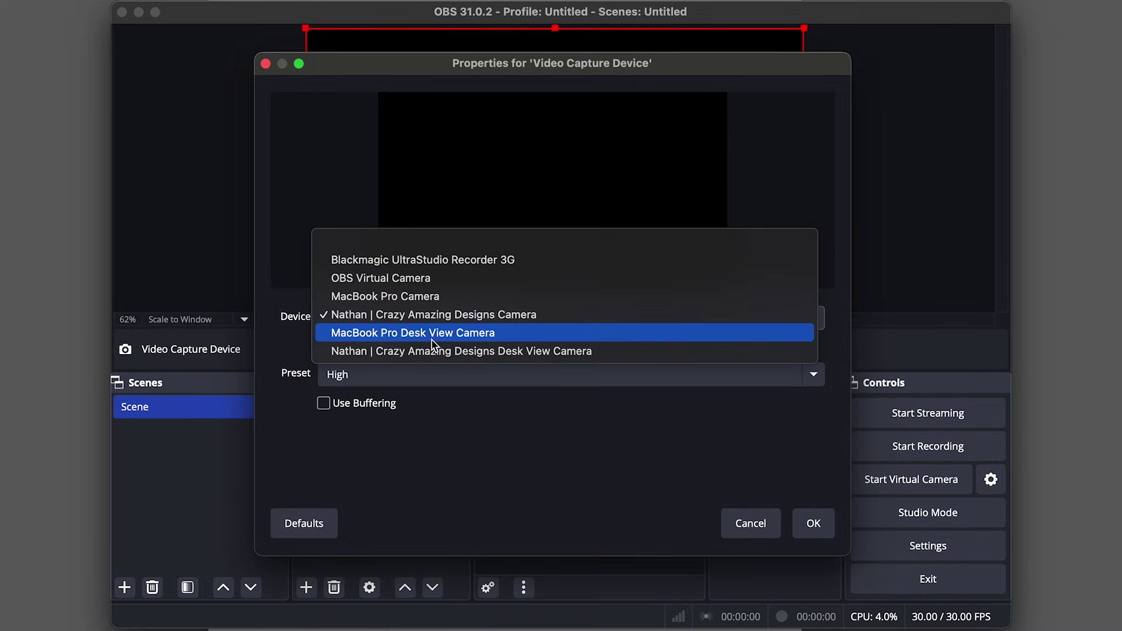
left_click(433, 334)
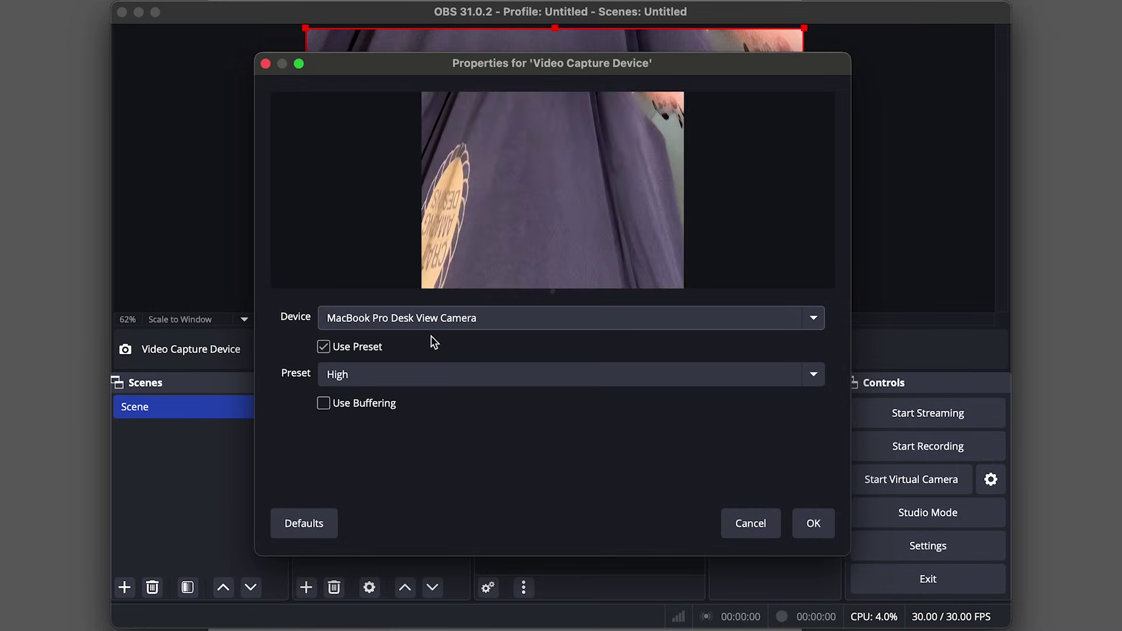
left_click(418, 321)
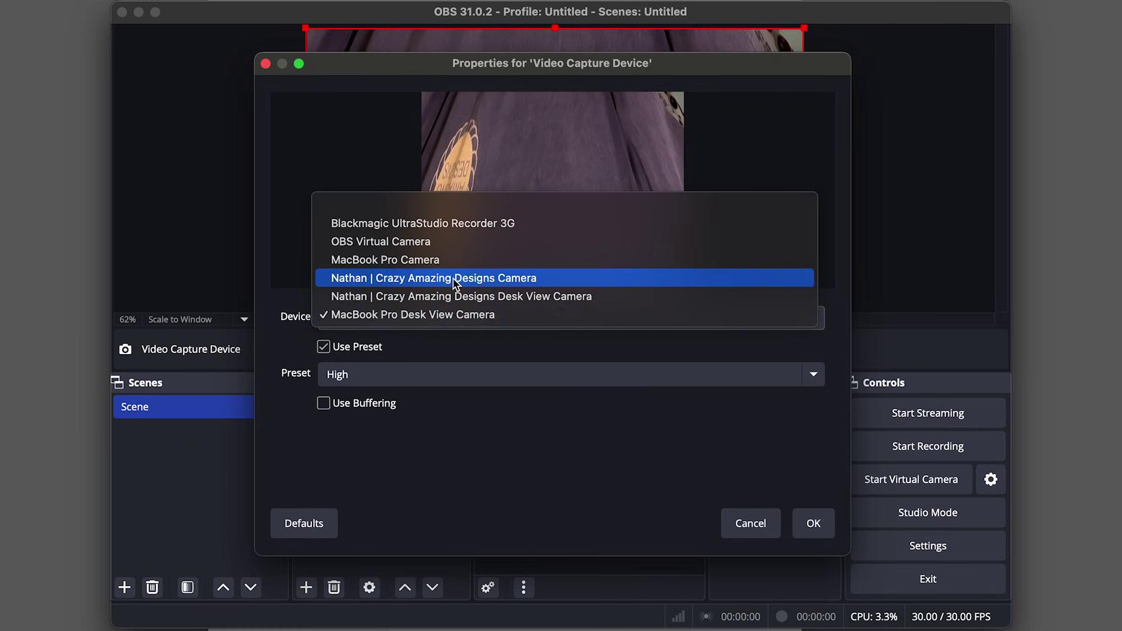
left_click(444, 298)
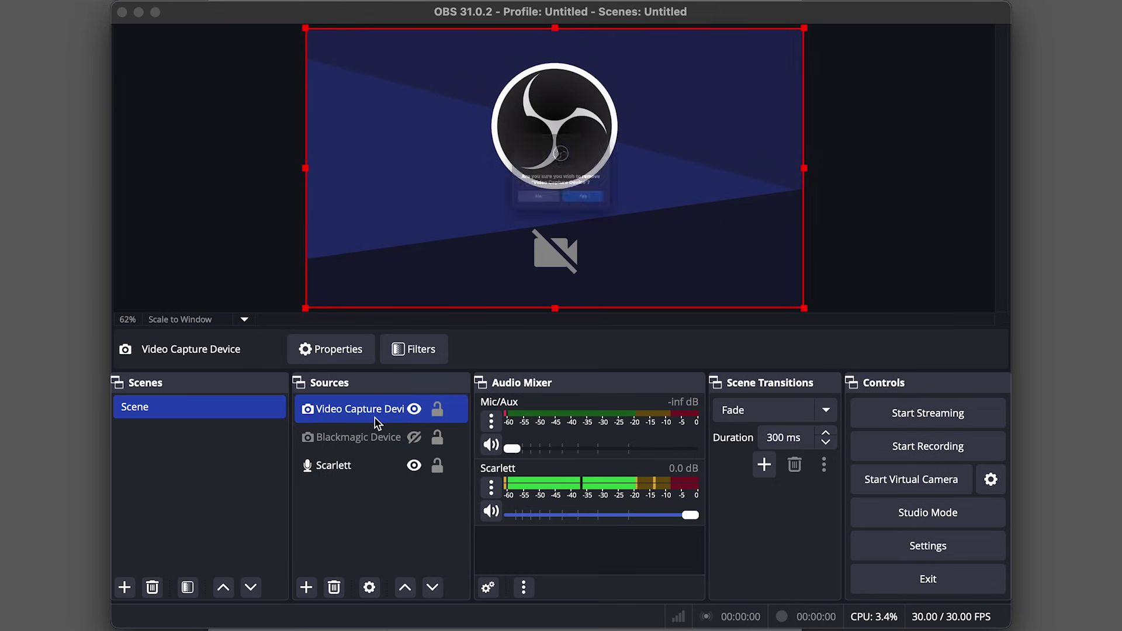
key("Return")
Step: Add a macOS Screen Capture source using the Display Capture method, then open System Settings
left_click(306, 586)
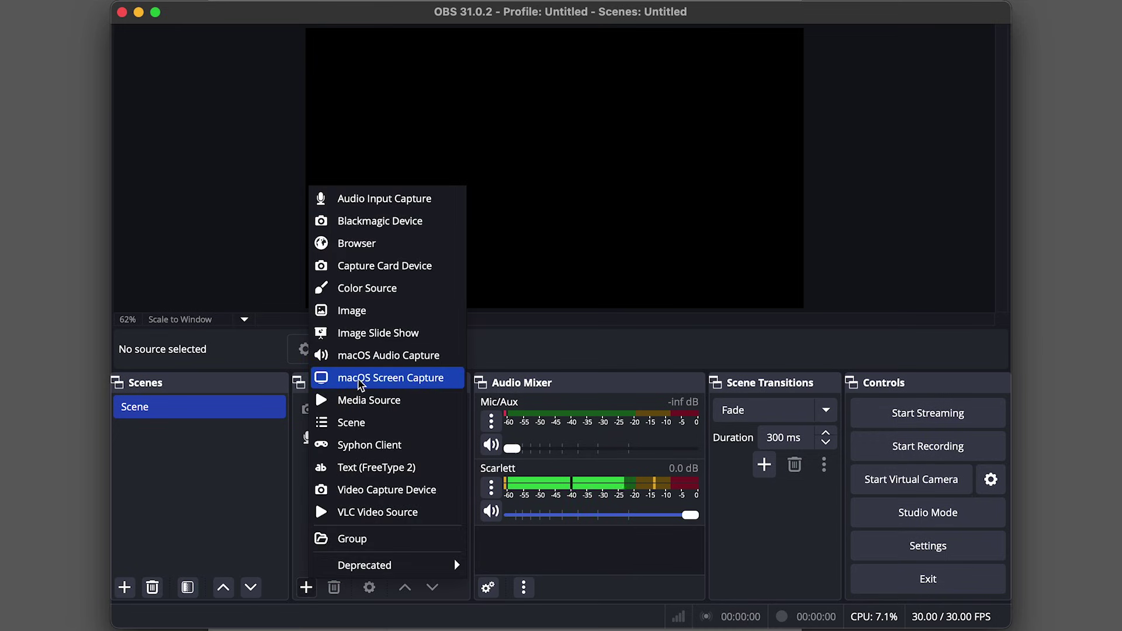
left_click(379, 384)
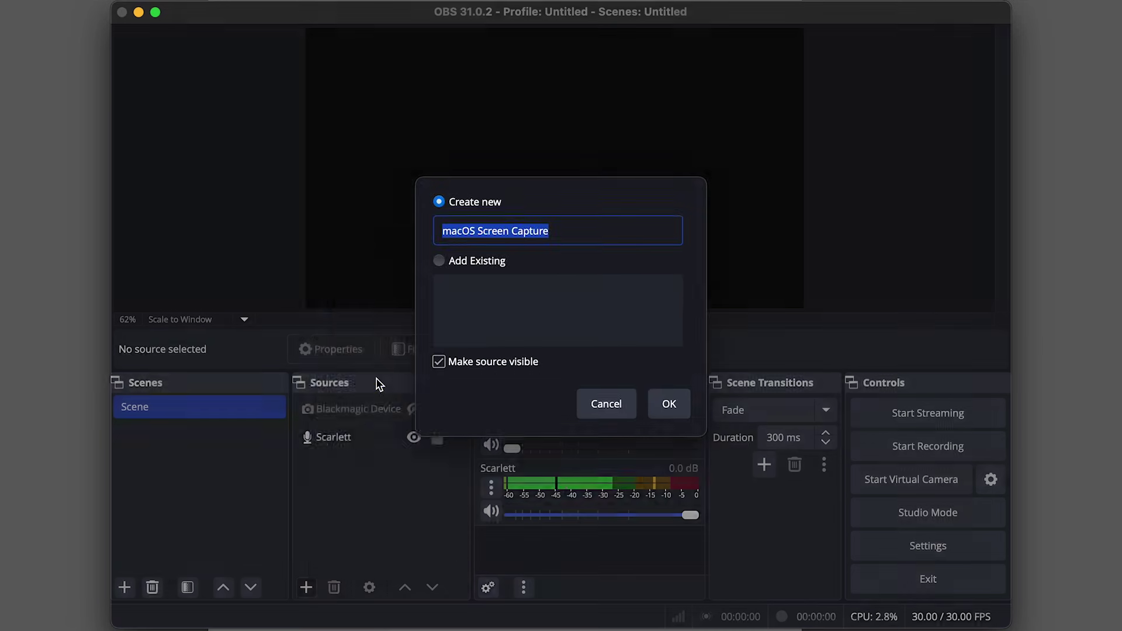
left_click(667, 408)
left_click(599, 318)
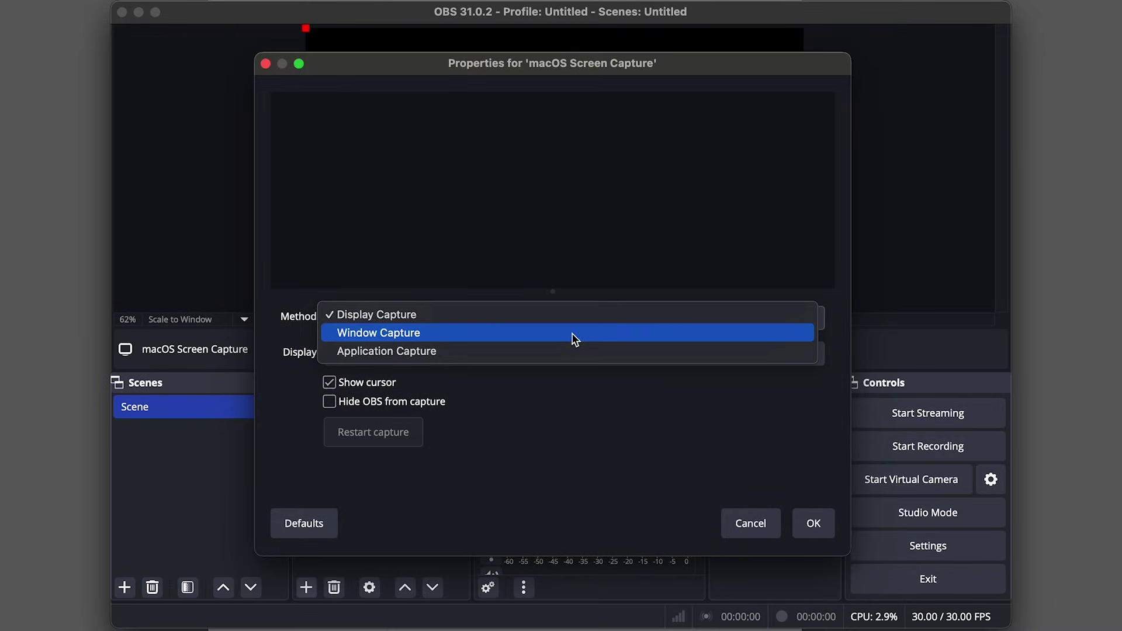
left_click(571, 322)
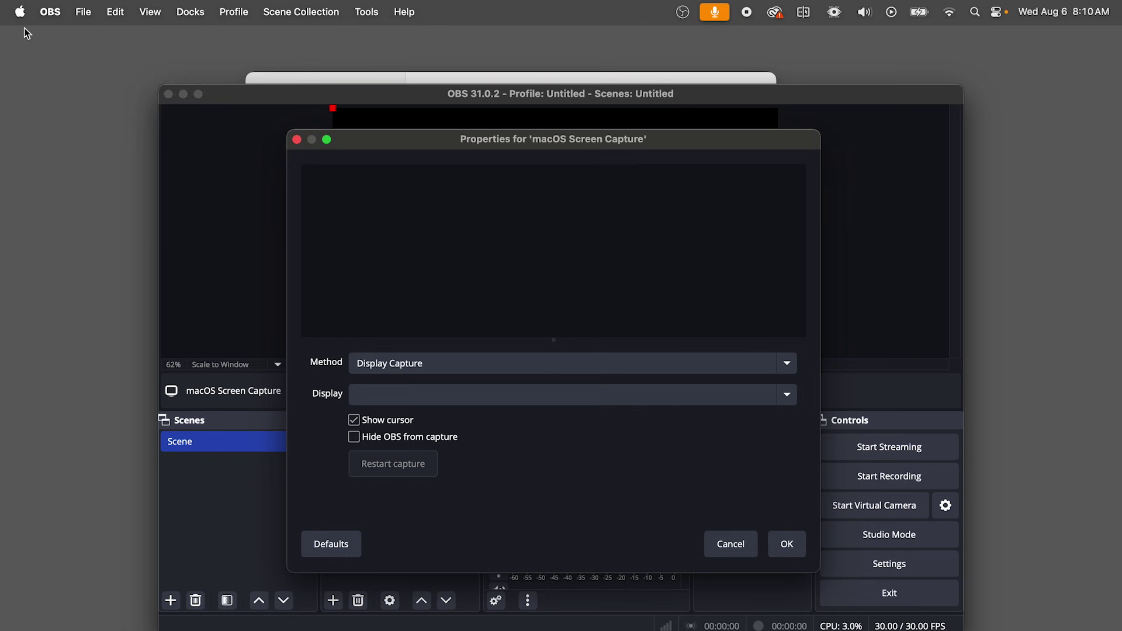
left_click(20, 11)
left_click(47, 61)
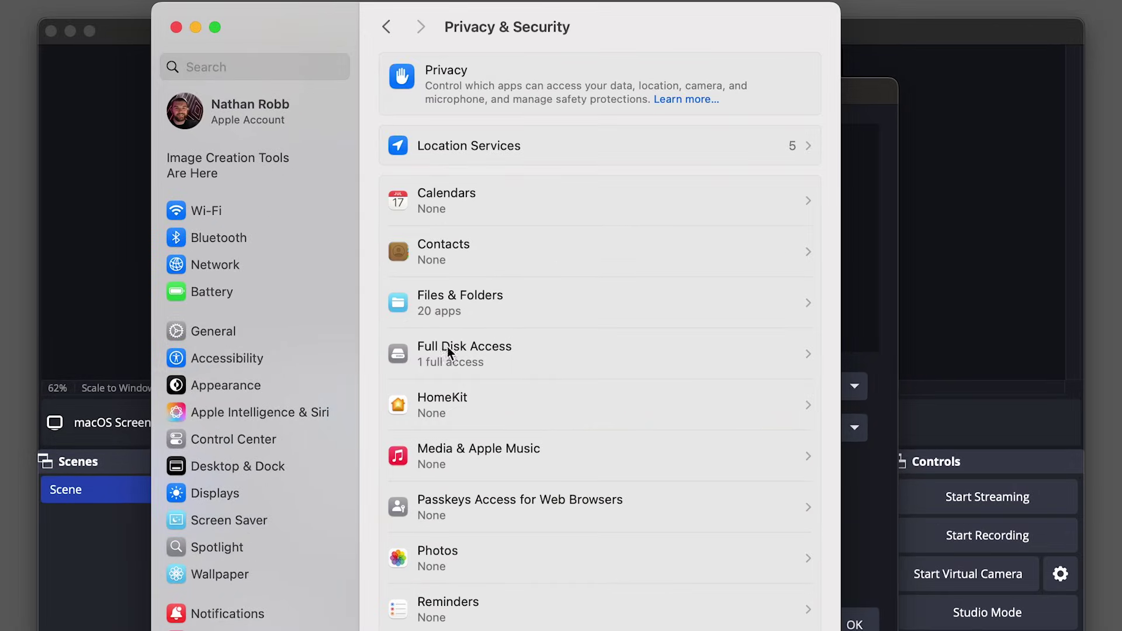
Step: Under Privacy & Security, switch OBS on in Screen & System Audio Recording
scroll(570, 582, "down", 3)
left_click(580, 567)
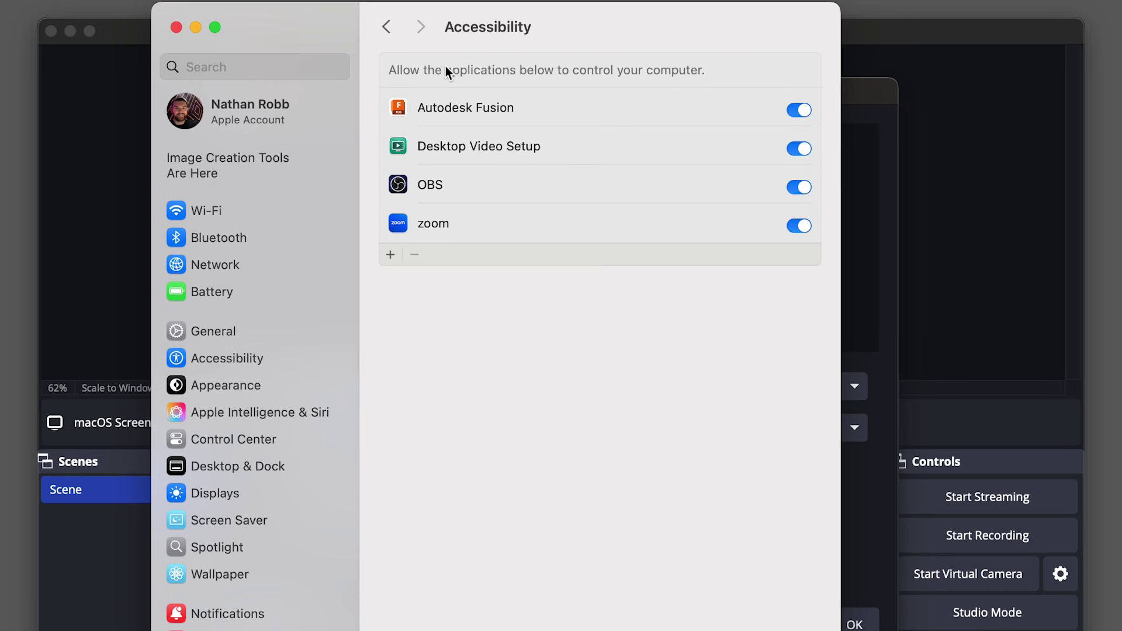
left_click(387, 27)
scroll(610, 588, "down", 5)
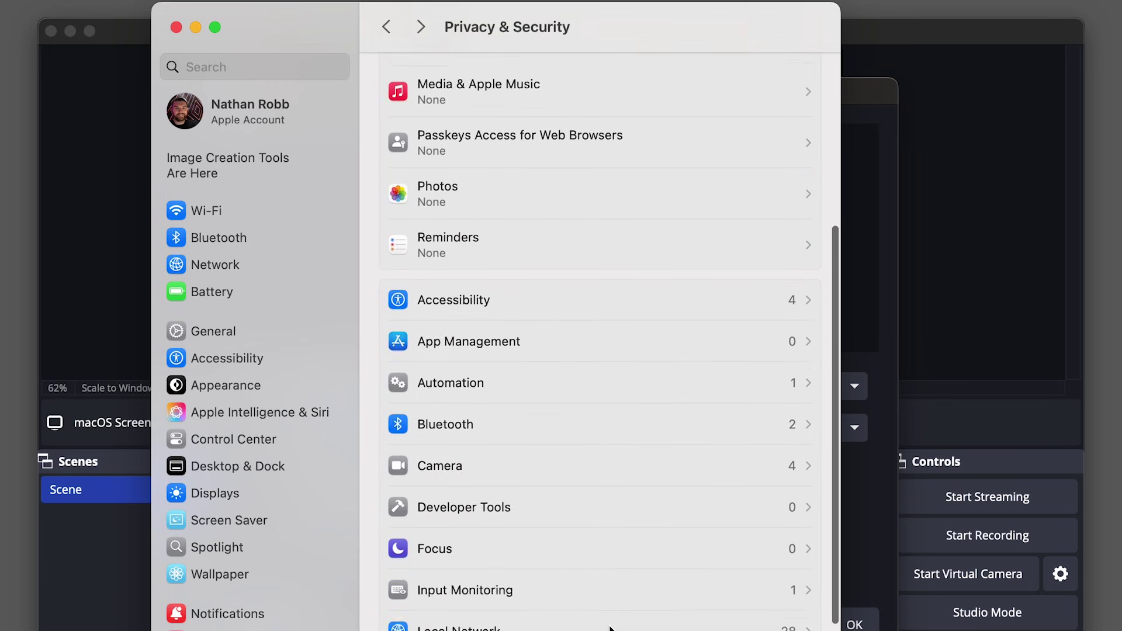
scroll(609, 628, "down", 2)
left_click(588, 623)
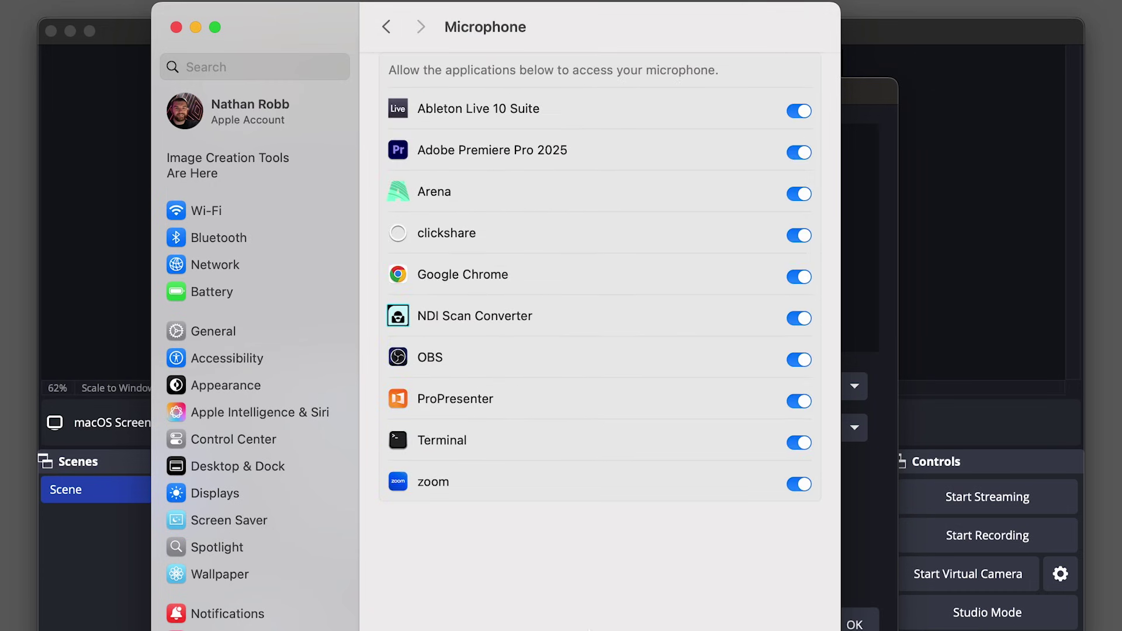
left_click(387, 26)
scroll(546, 571, "down", 4)
left_click(562, 426)
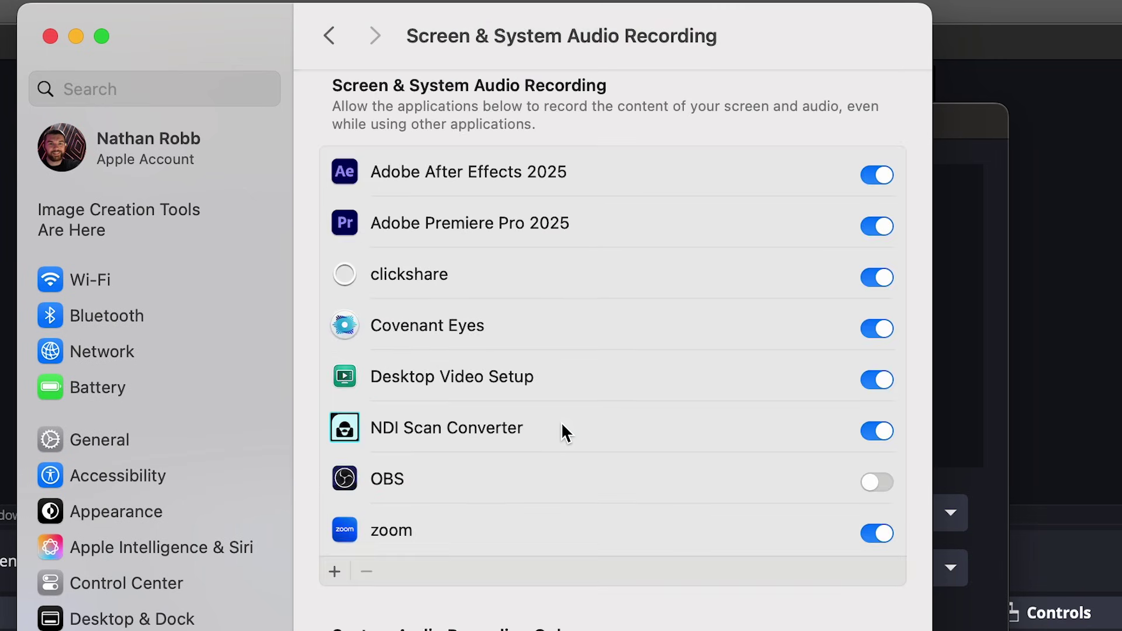
left_click(876, 483)
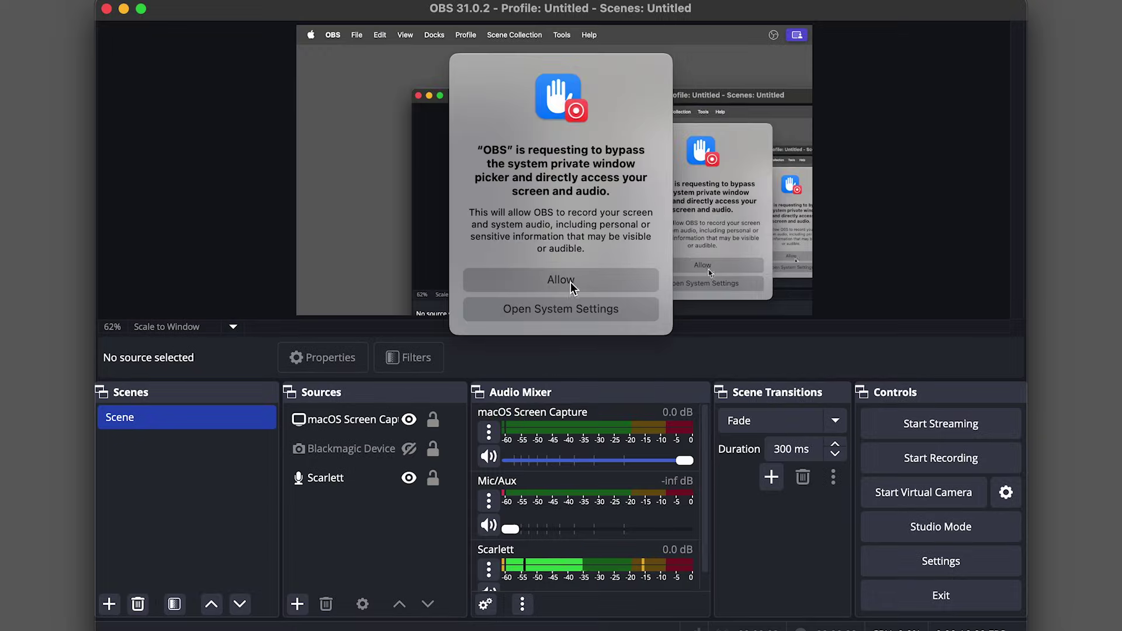
Step: Allow OBS screen access, then shrink the screen capture and snap it to the canvas's top-left corner
left_click(571, 280)
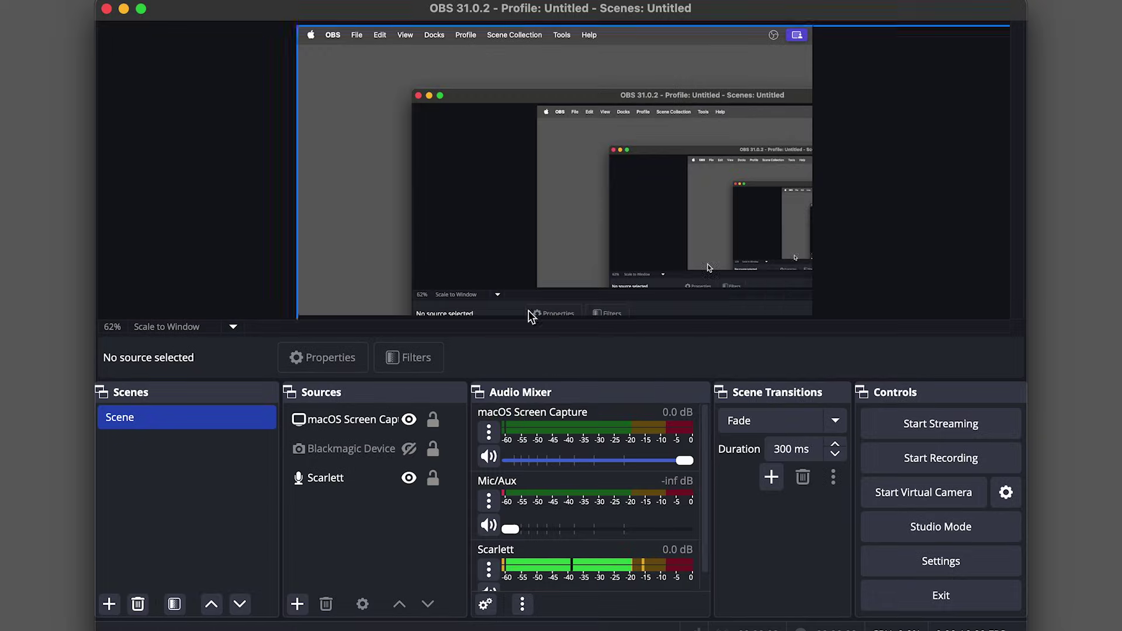
left_click(408, 129)
mouse_move(295, 24)
left_mouse_down()
mouse_move(651, 254)
mouse_move(321, 132)
mouse_move(303, 40)
left_mouse_up()
left_click_drag(415, 73, 413, 61)
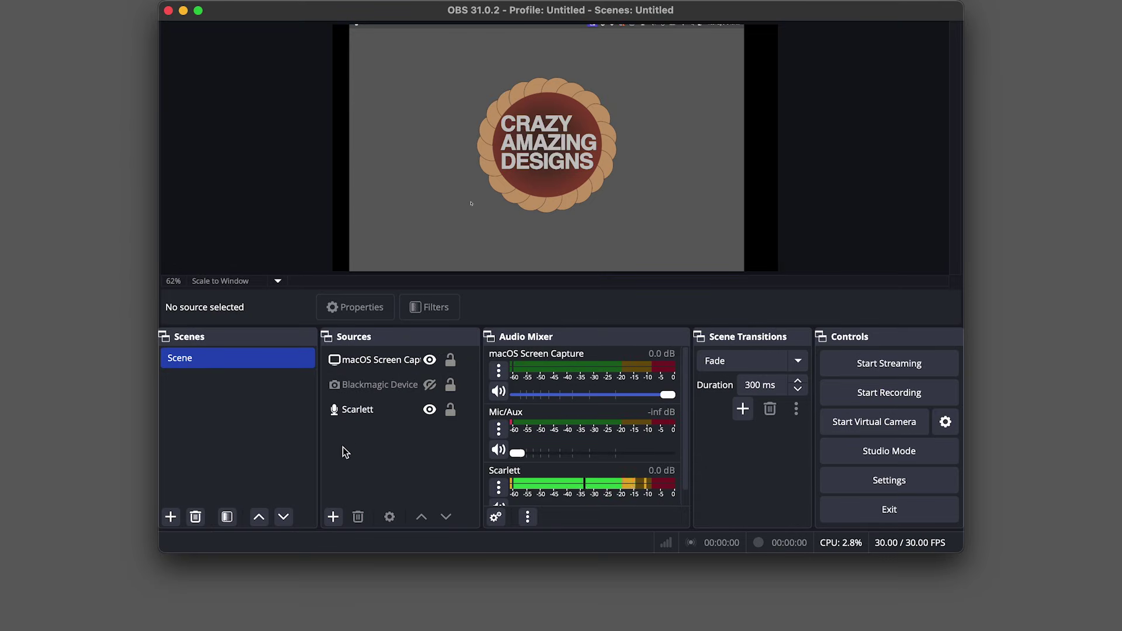
left_click(333, 517)
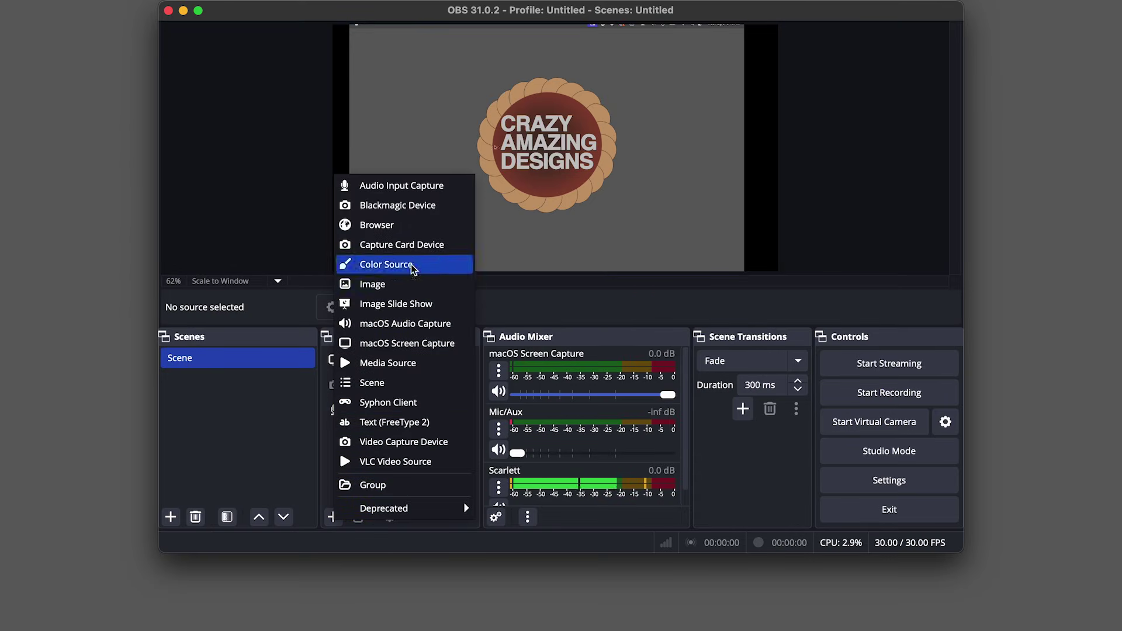
left_click(266, 388)
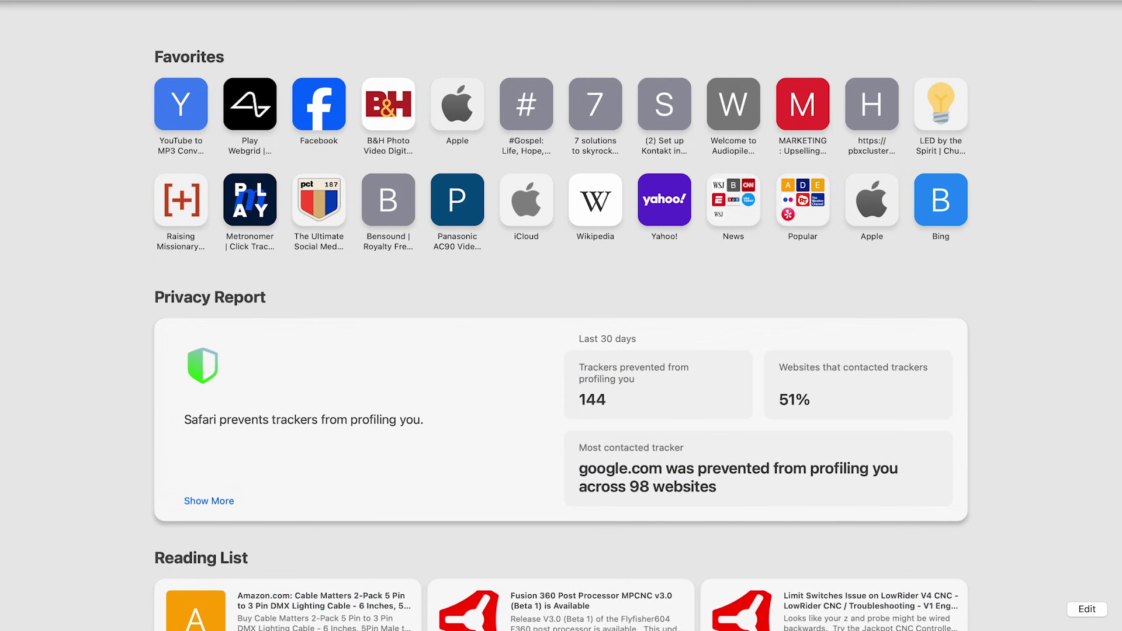
Step: Search Safari for 'ndi tools obs plugin' and download the macOS DistroAV 6.1.1 package
type("NDI")
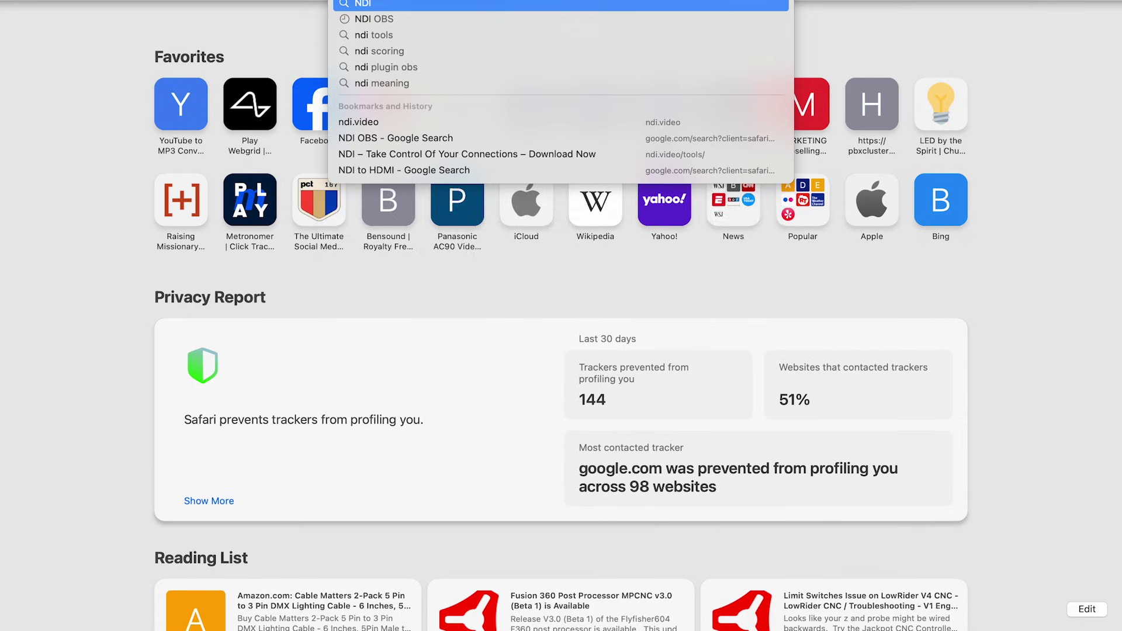
type(" OBS Tool")
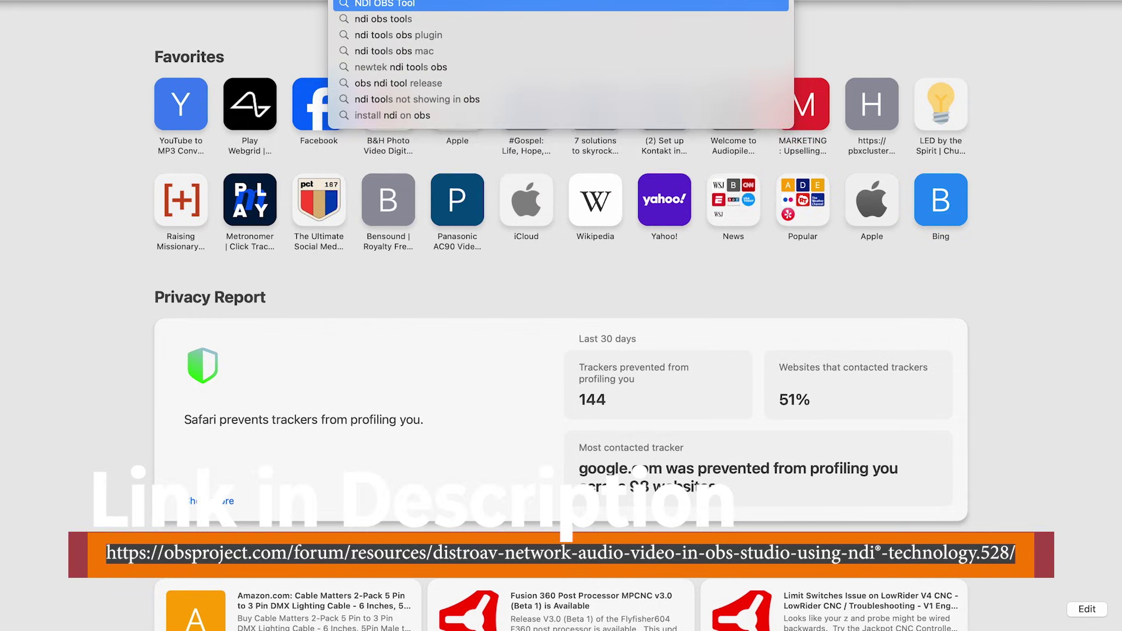
key("Down")
key("Down")
key("Return")
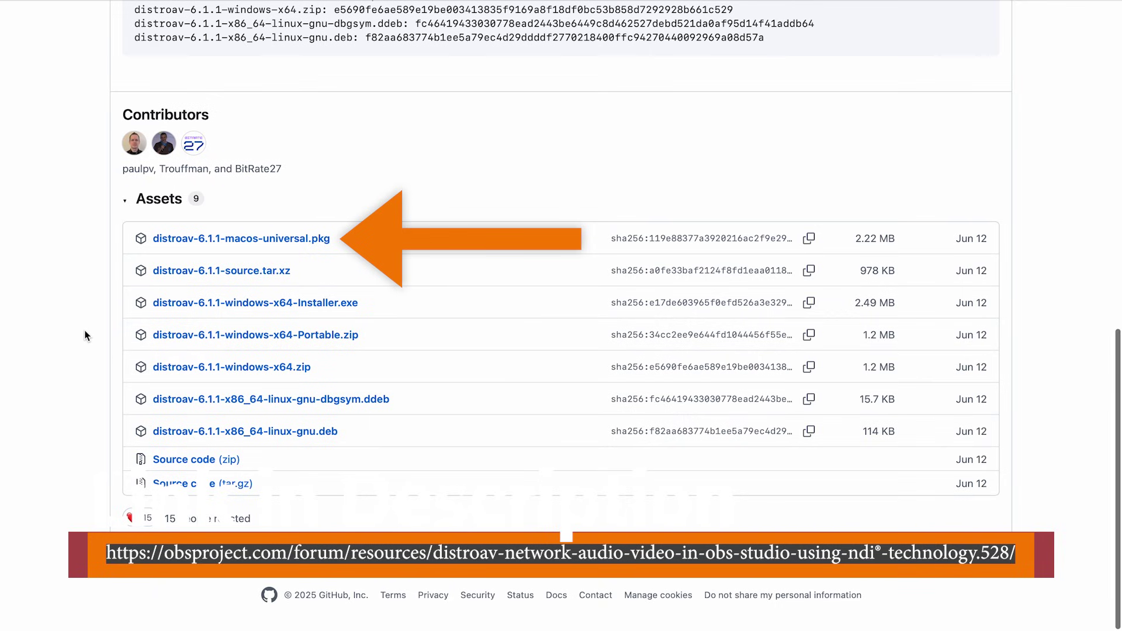
left_click(248, 239)
Step: Install the distroav package, move its installer to the Trash, and quit OBS Studio
double_click(983, 33)
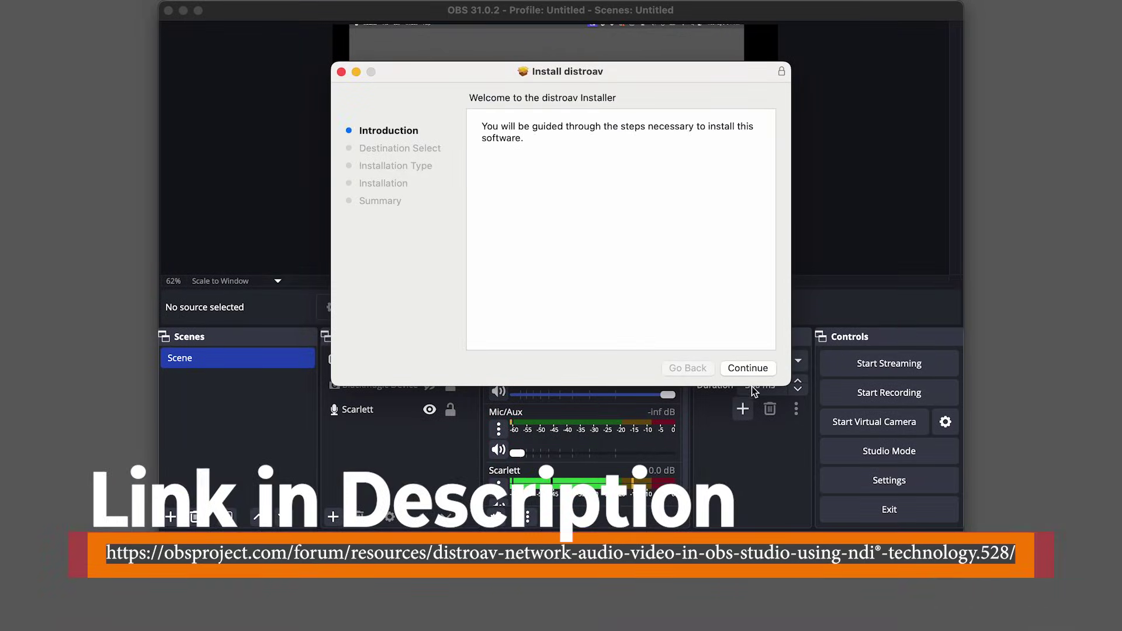
left_click(748, 368)
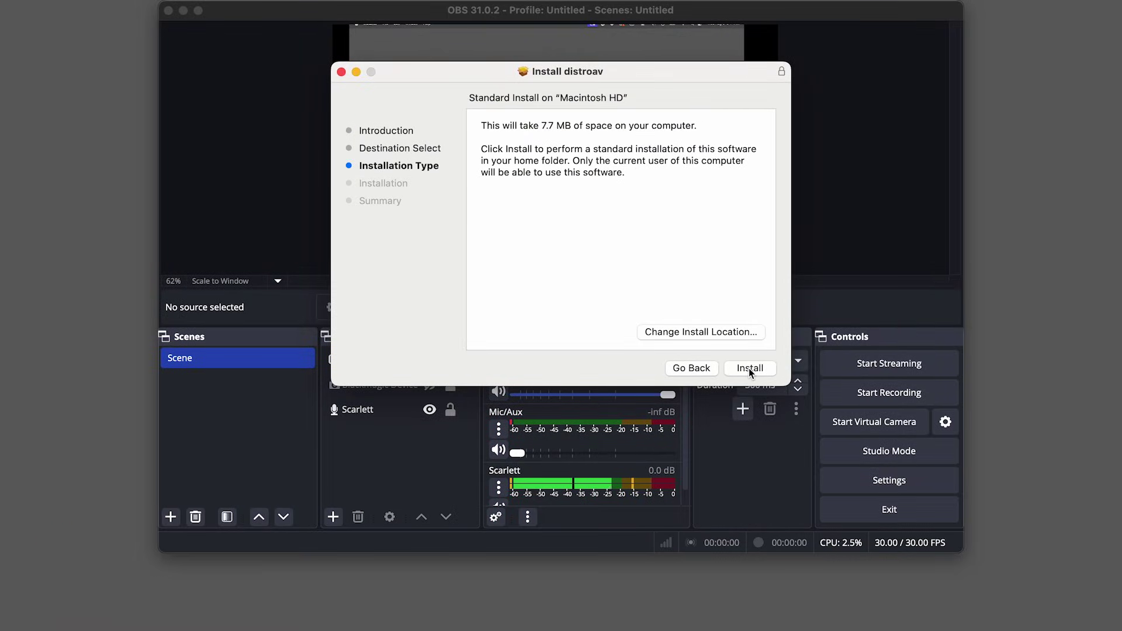
left_click(748, 368)
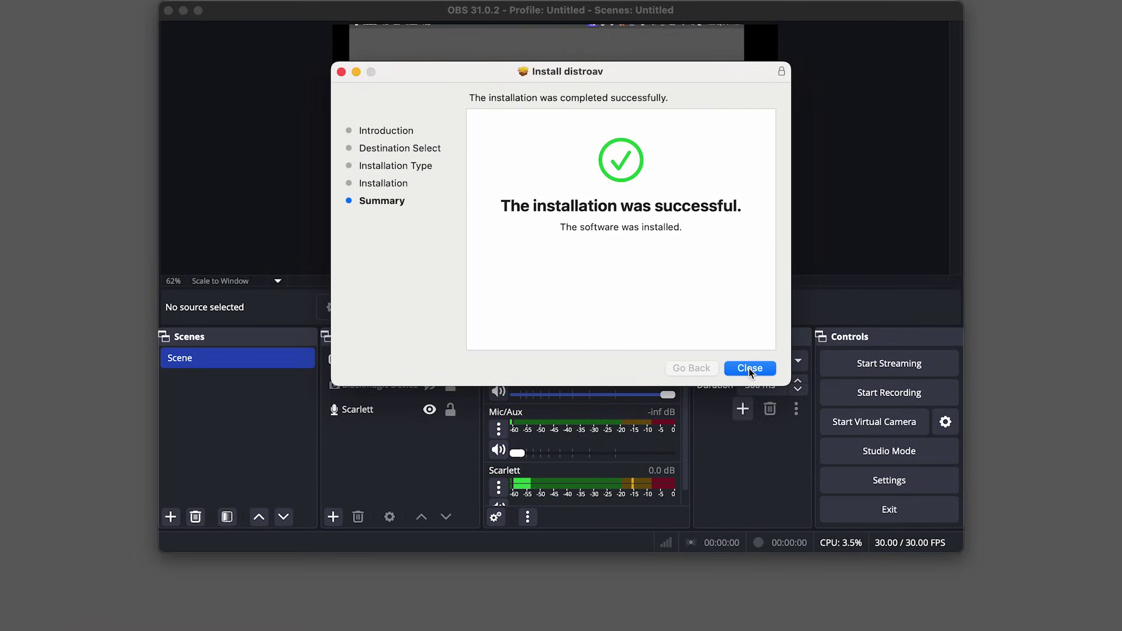
left_click(746, 368)
left_click(614, 285)
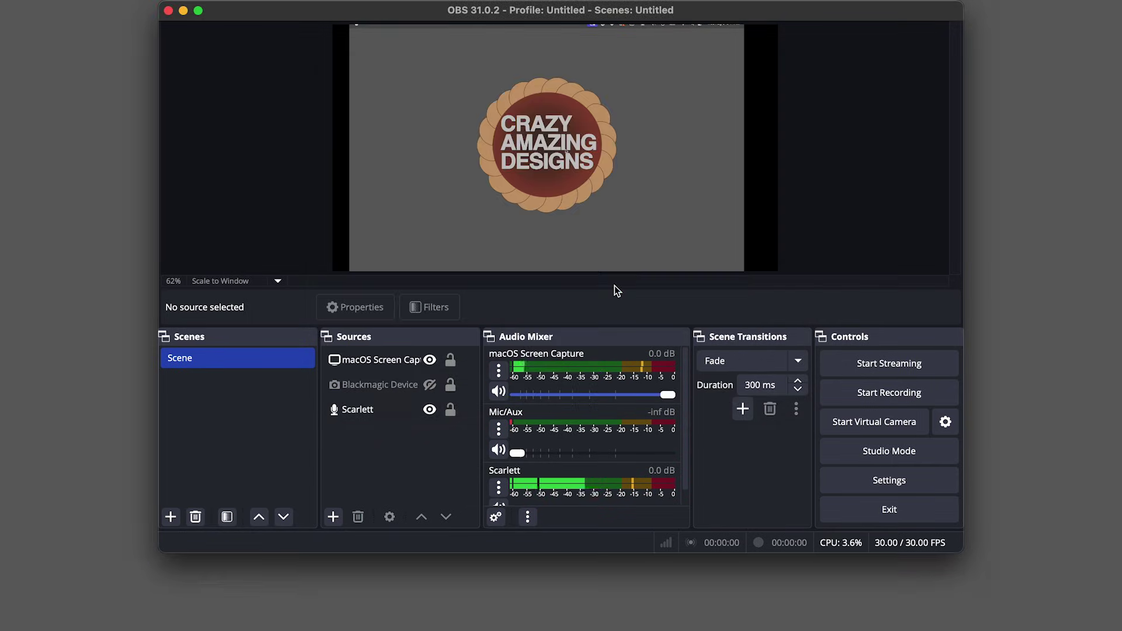
left_click(880, 513)
mouse_move(657, 607)
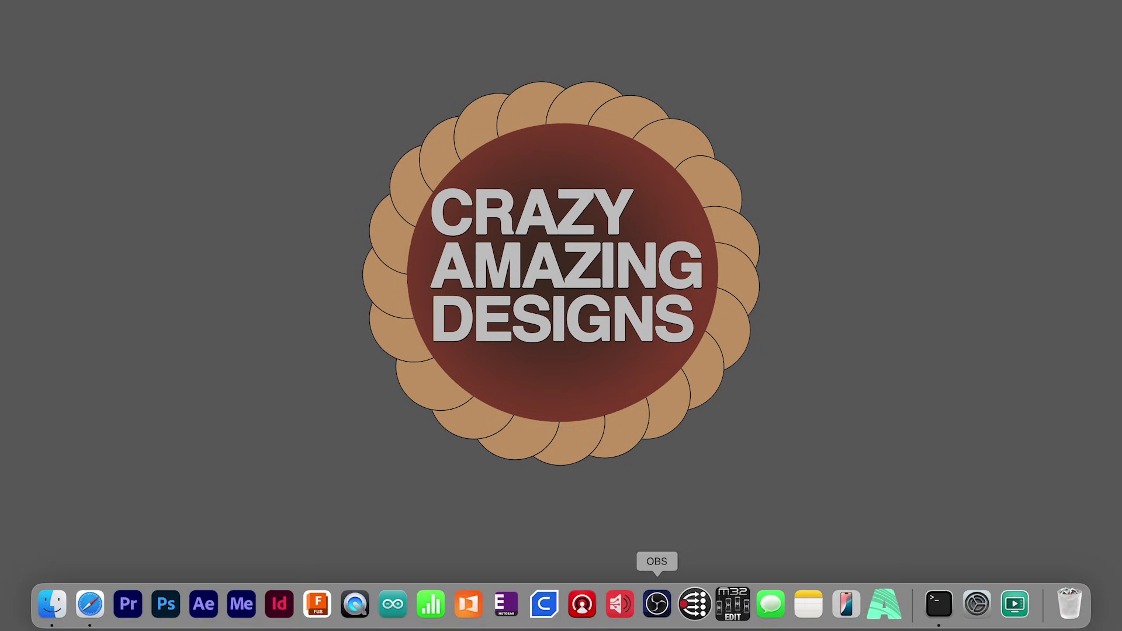
Step: Relaunch OBS, select the macOS Screen Capture source, and open the downloaded libNDI_for_Mac.pkg installer
left_click(656, 599)
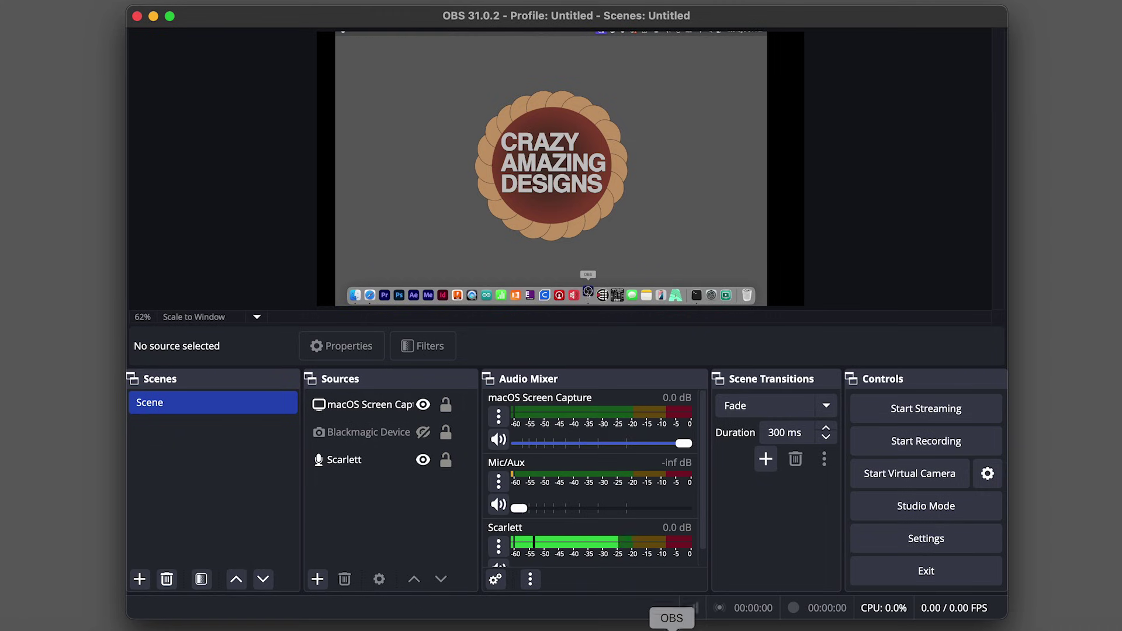
left_click(374, 403)
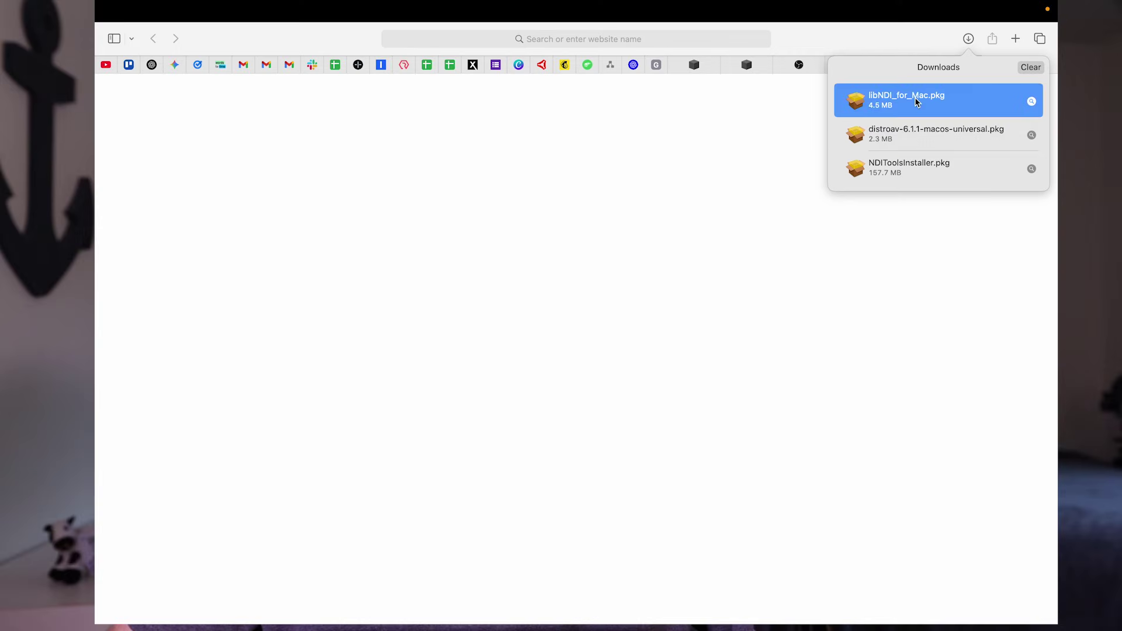
double_click(915, 102)
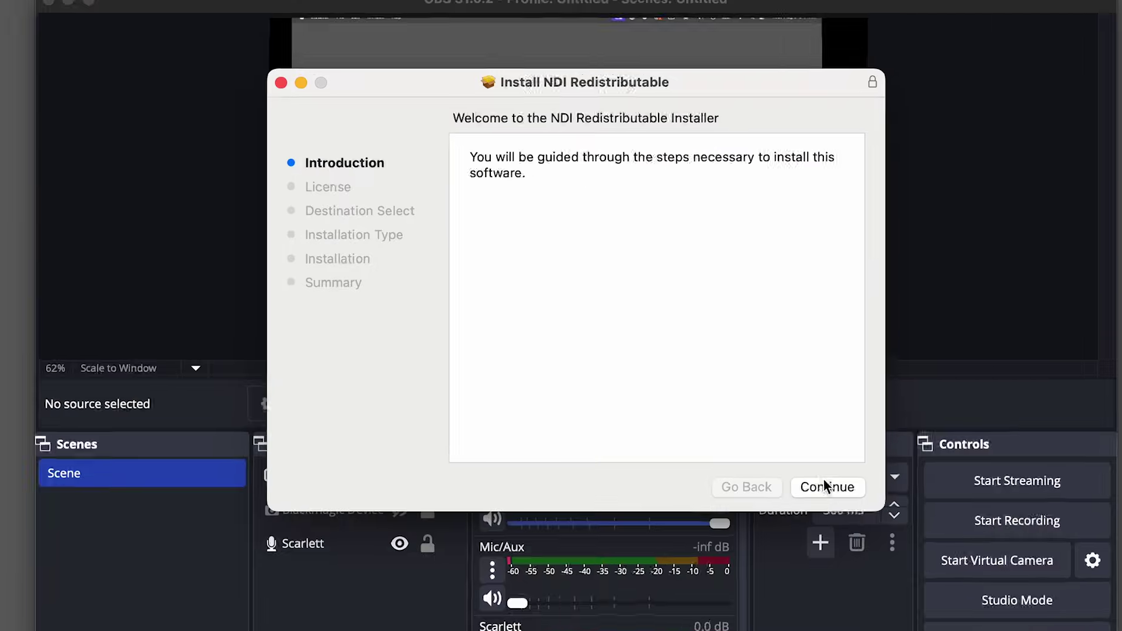
Step: Install the NDI Redistributable on Macintosh HD with the admin password, trash the package, and dismiss the DistroAV error
left_click(826, 485)
left_click(925, 585)
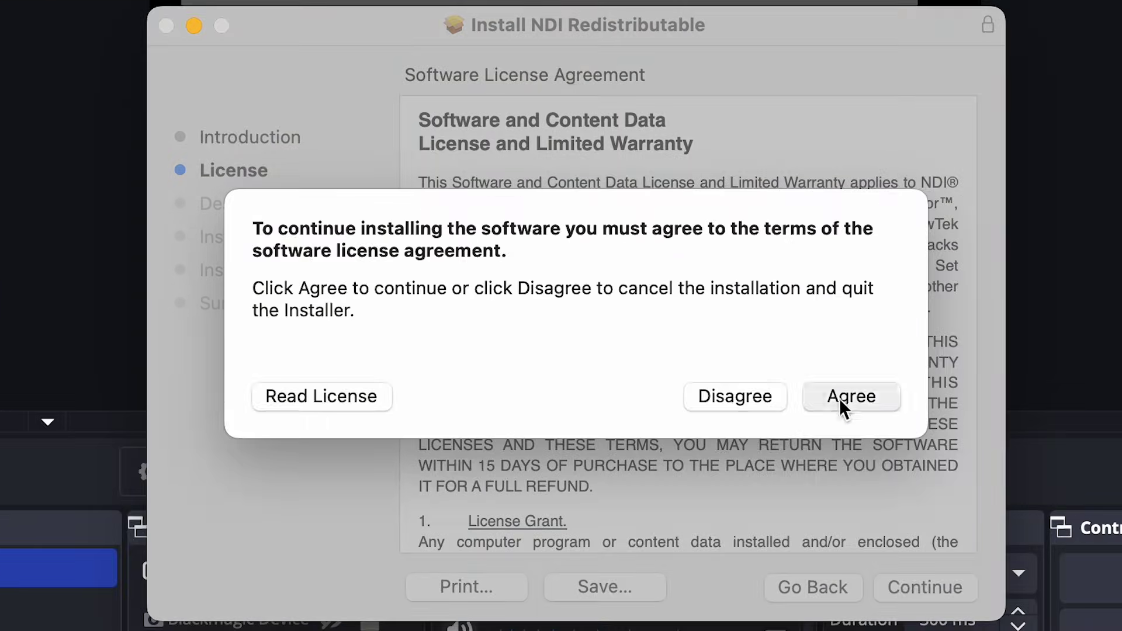
left_click(839, 398)
left_click(924, 587)
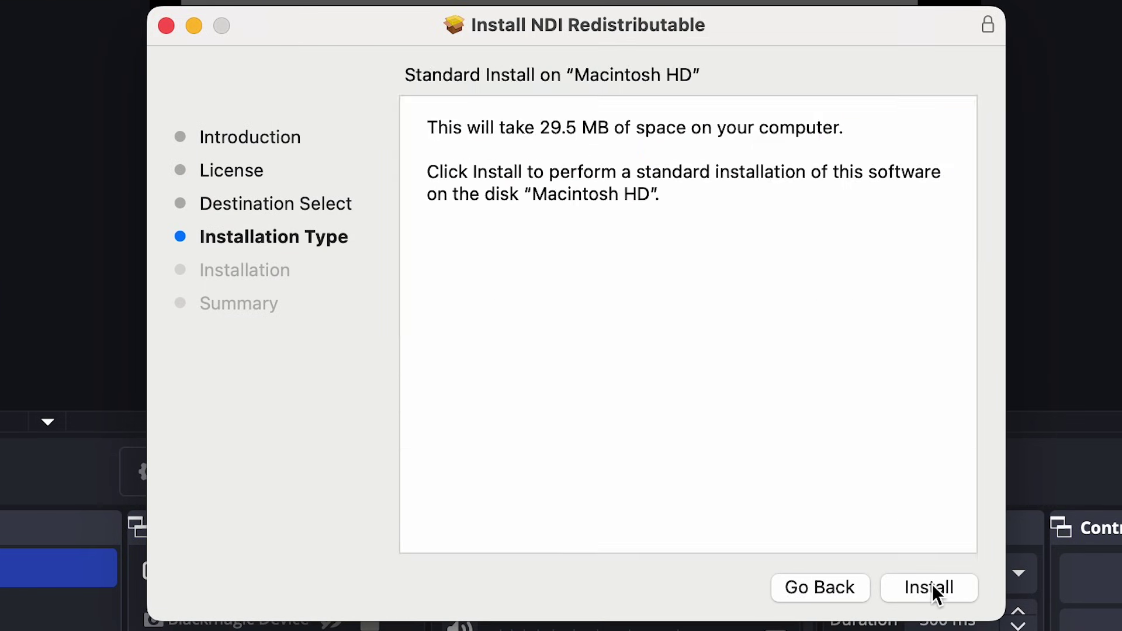
left_click(931, 586)
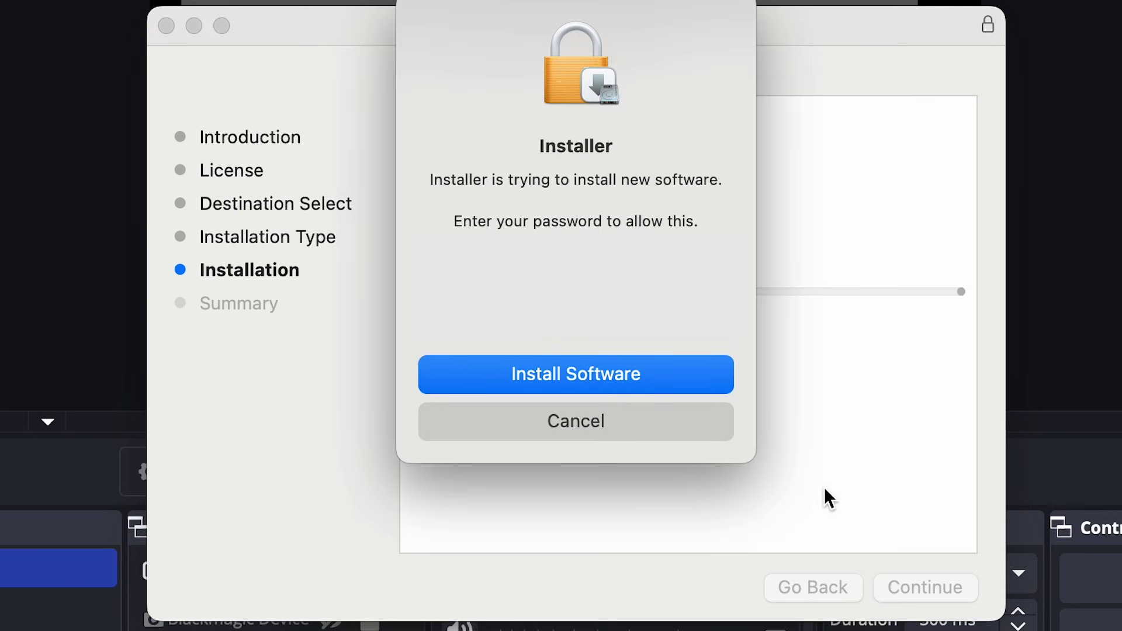
key("Return")
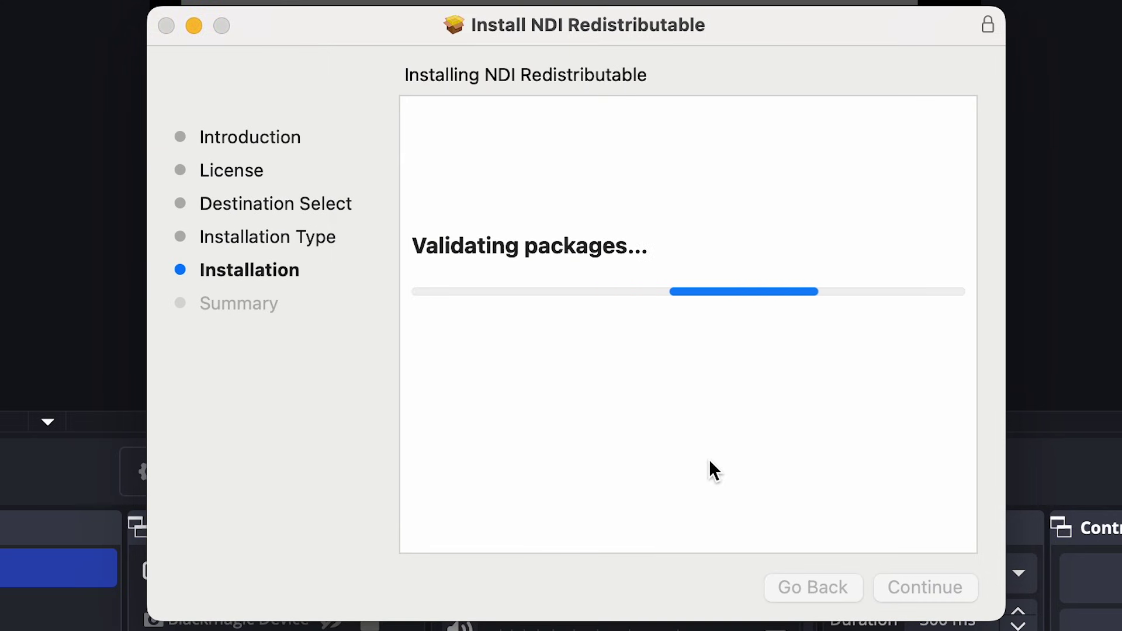
left_click(948, 596)
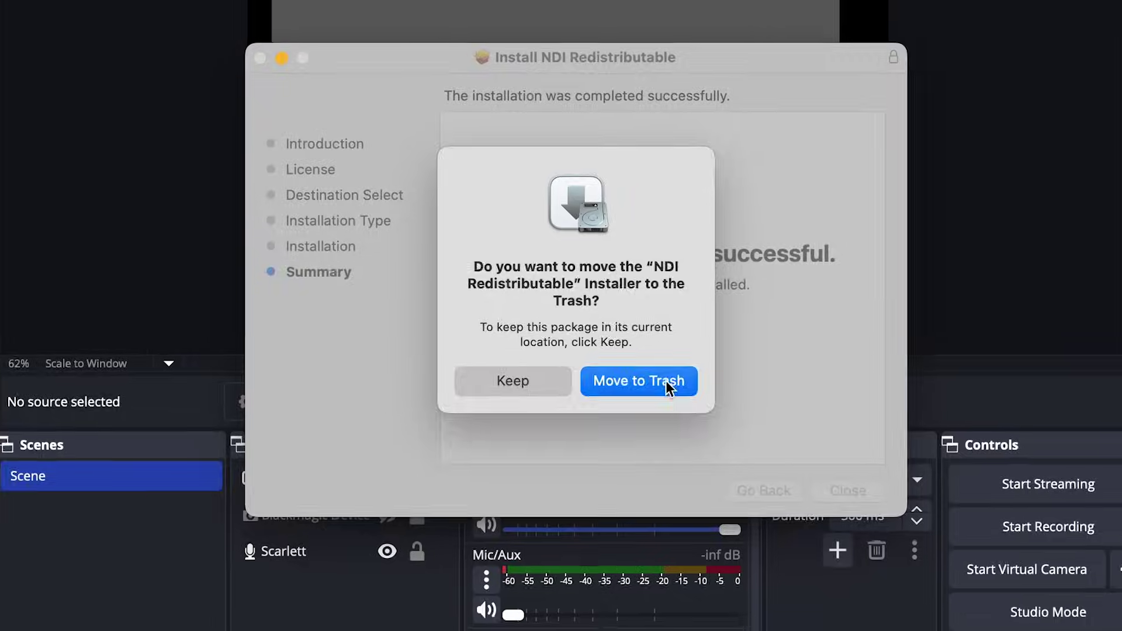
left_click(665, 380)
left_click(703, 394)
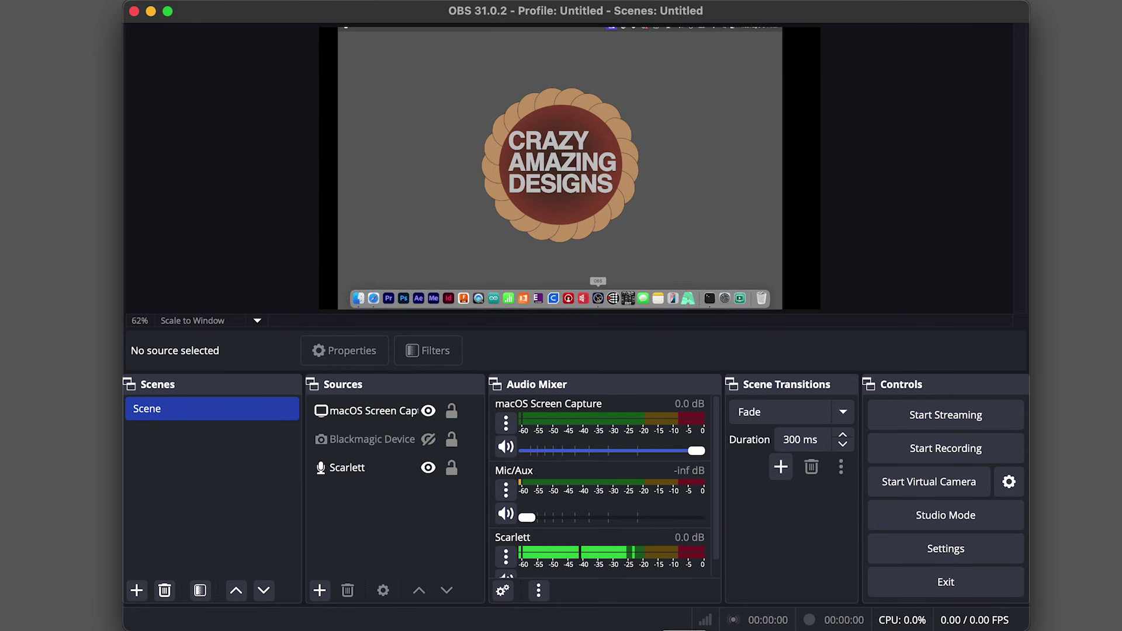
Step: Add an NDI® Source with its default name and allow OBS to access the local network
left_click(319, 590)
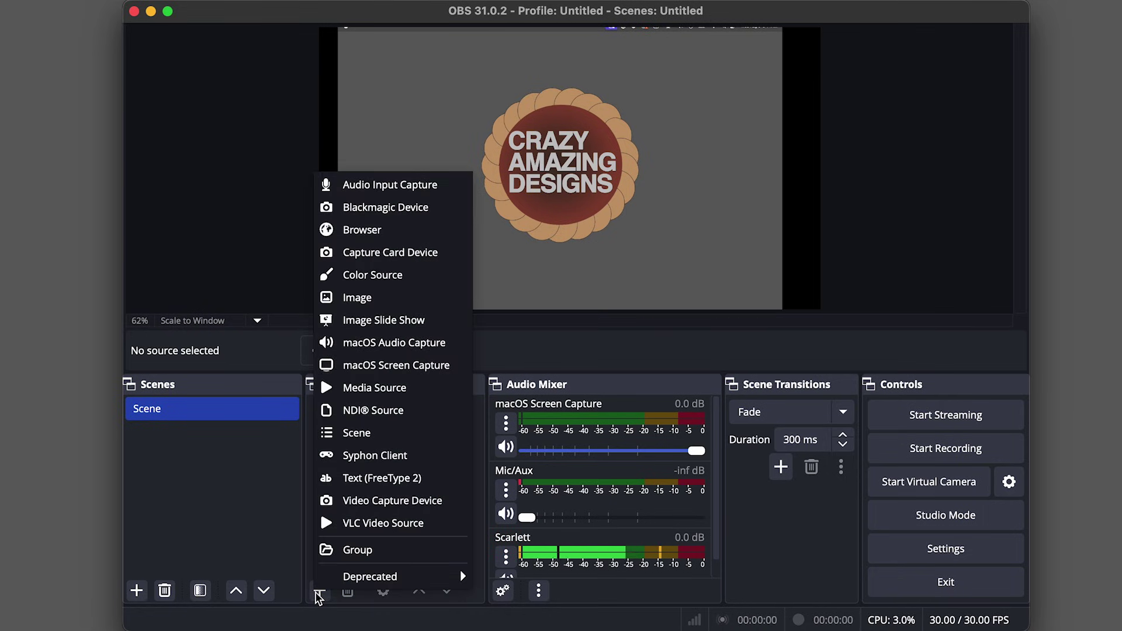
left_click(393, 411)
left_click(681, 408)
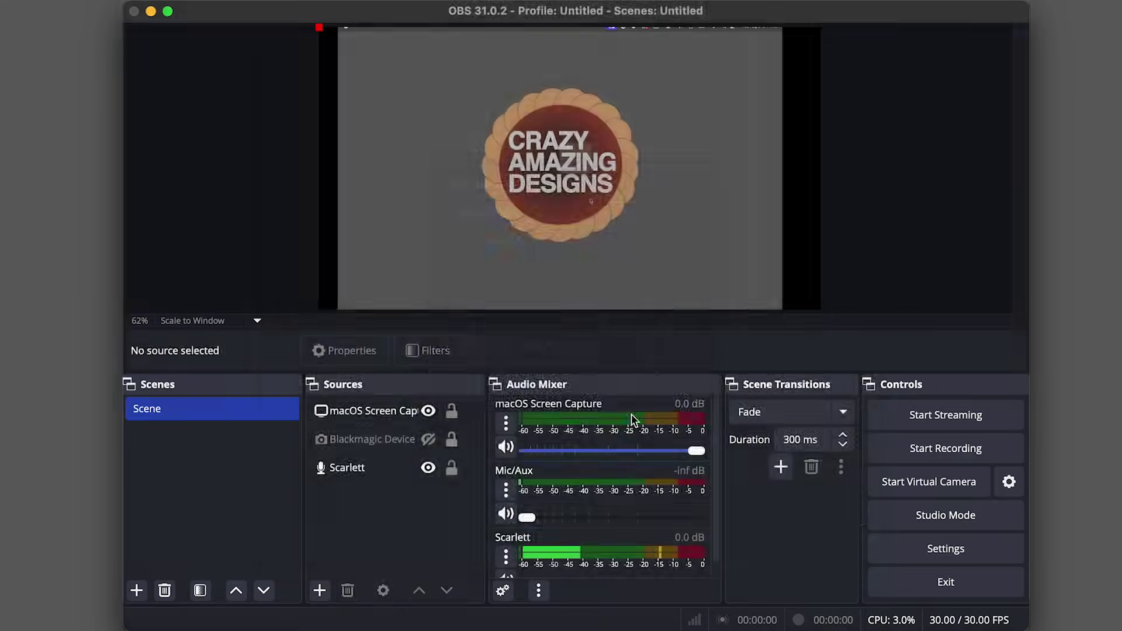
left_click(625, 238)
left_click(591, 319)
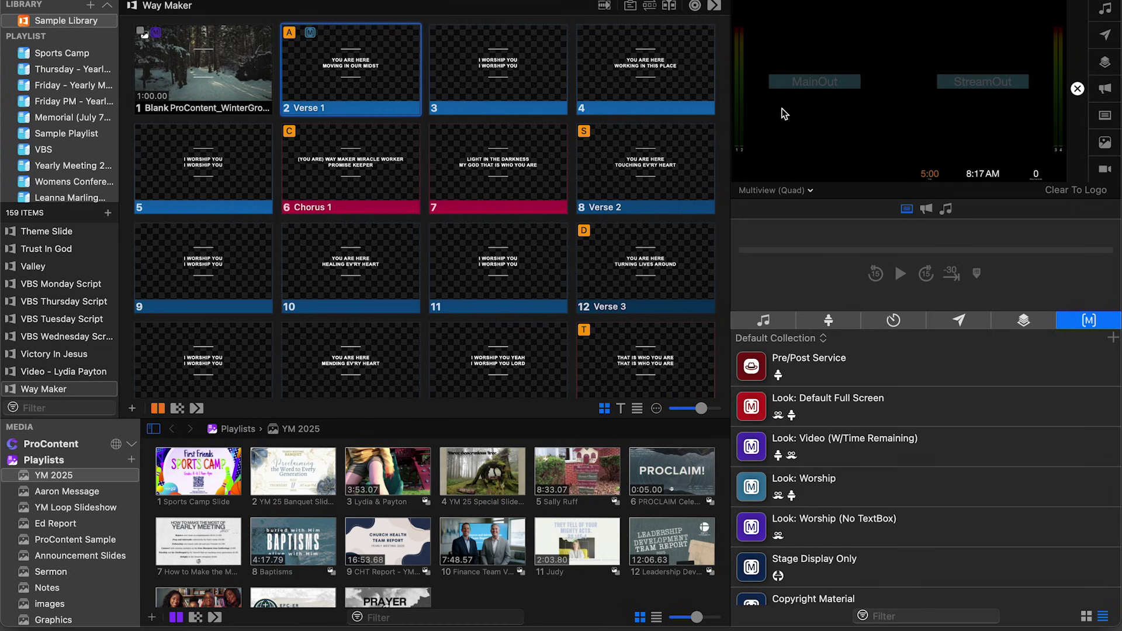
Step: Start the WinterGrove video, show Verse 1 lyrics, and inspect slide 1's Look: Worship (No TextBox) action
left_click(197, 68)
left_click(335, 61)
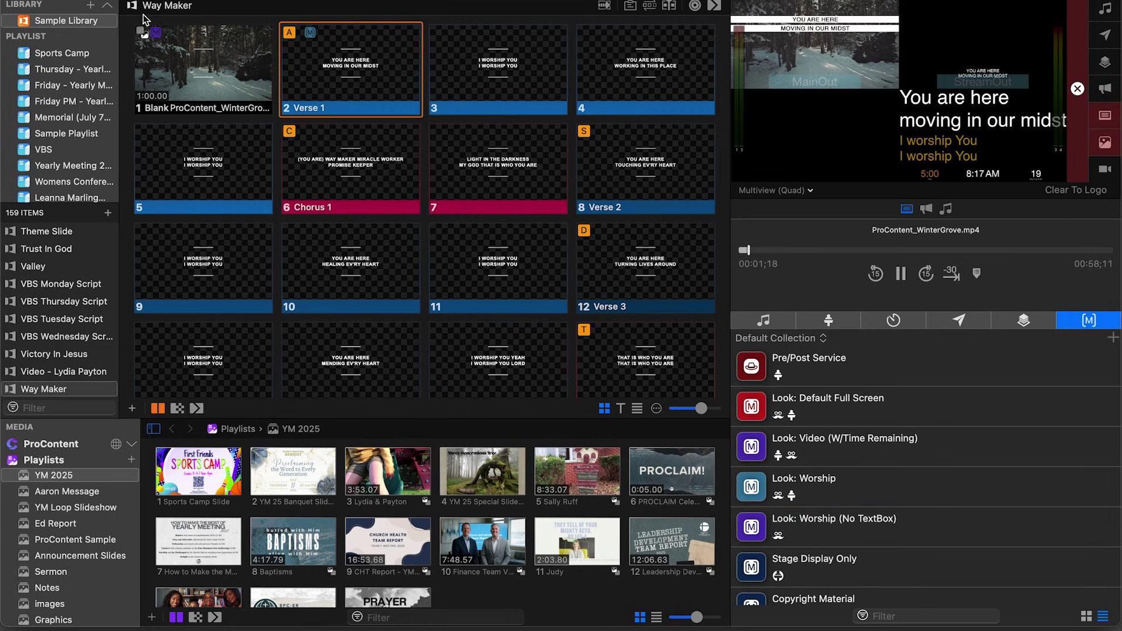
right_click(153, 46)
mouse_move(250, 232)
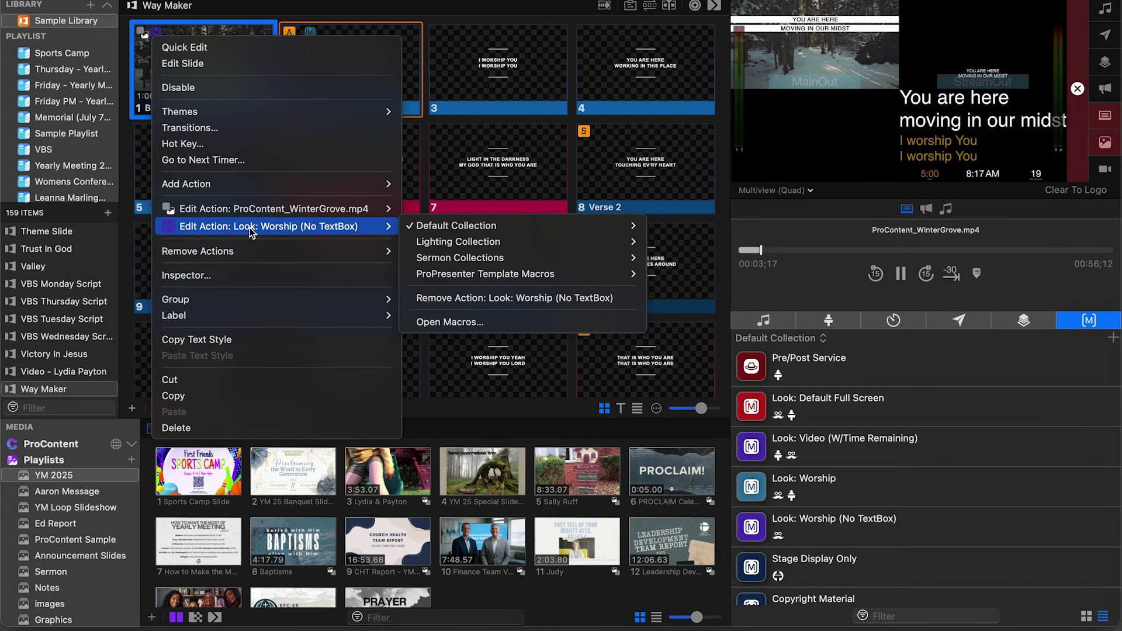
left_click(498, 7)
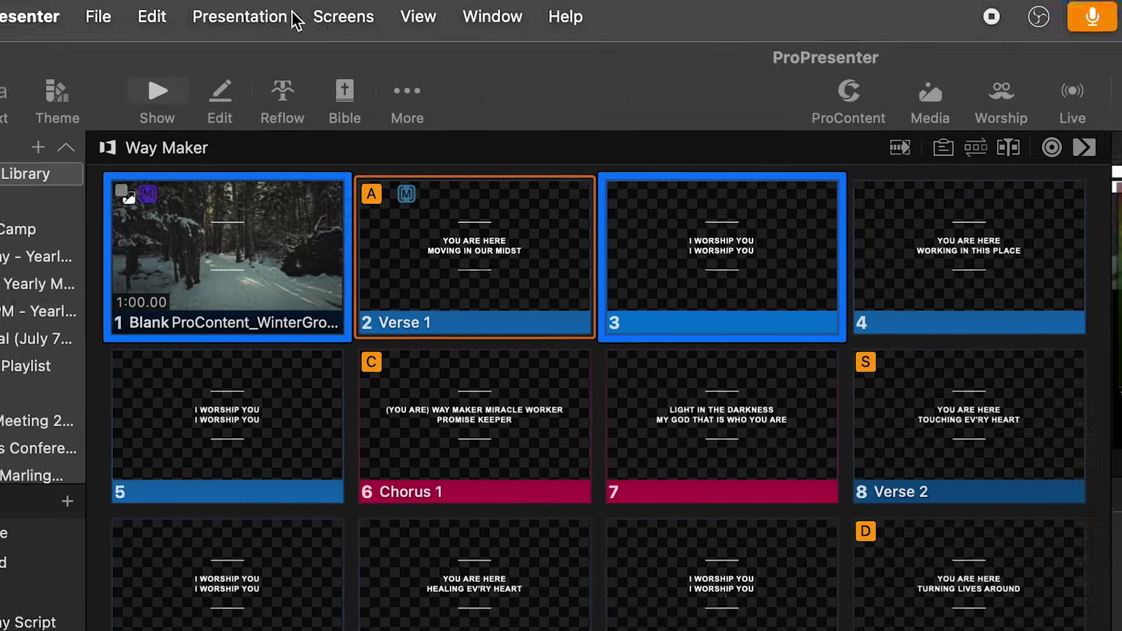
Step: Route the StreamOut screen to a new 1080p59.94 NDI output, keeping its default name
left_click(343, 16)
left_click(451, 393)
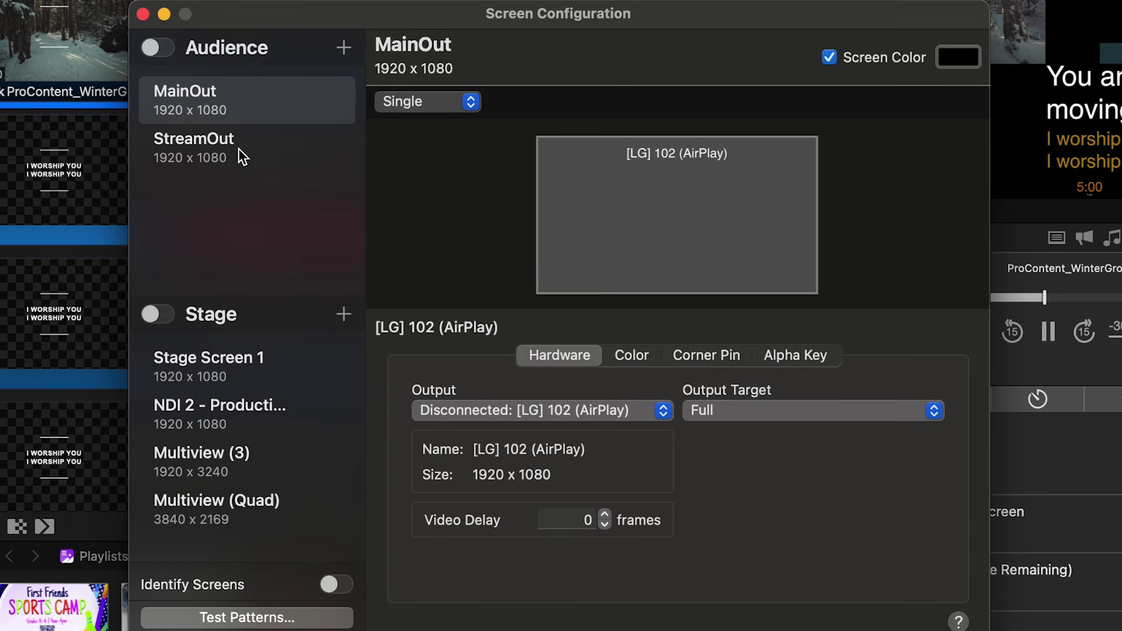
left_click(233, 157)
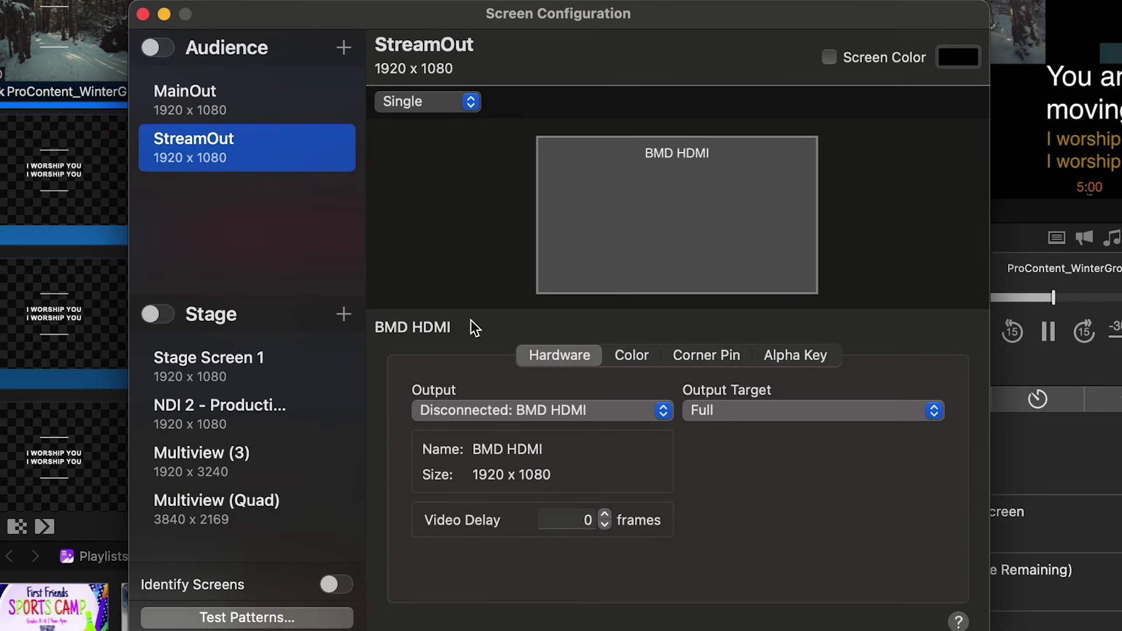
left_click(526, 412)
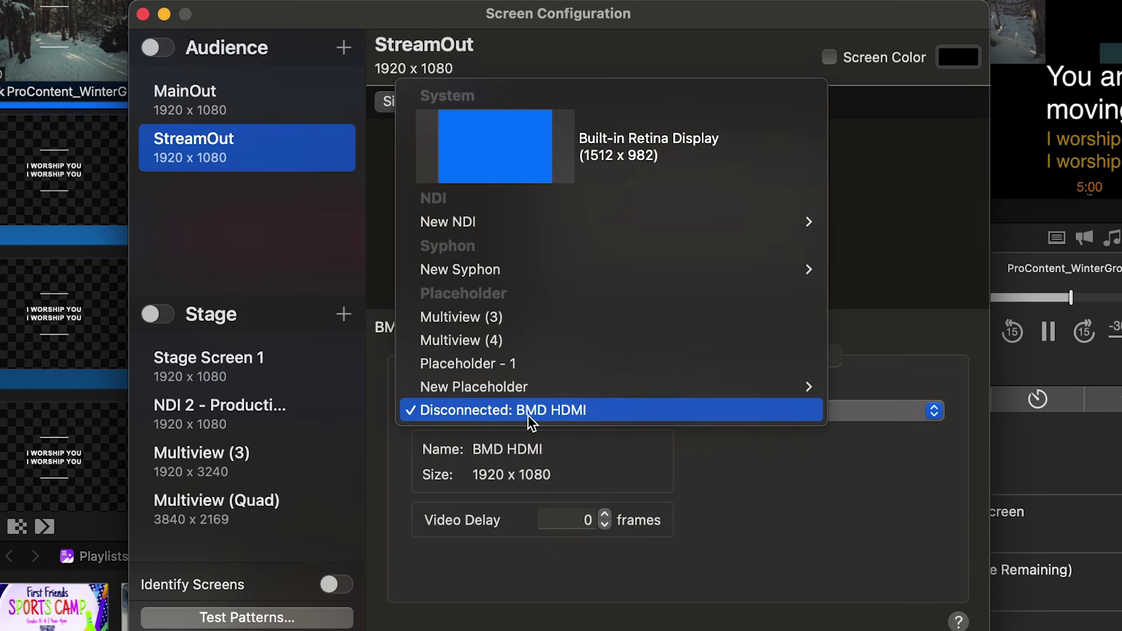
mouse_move(628, 231)
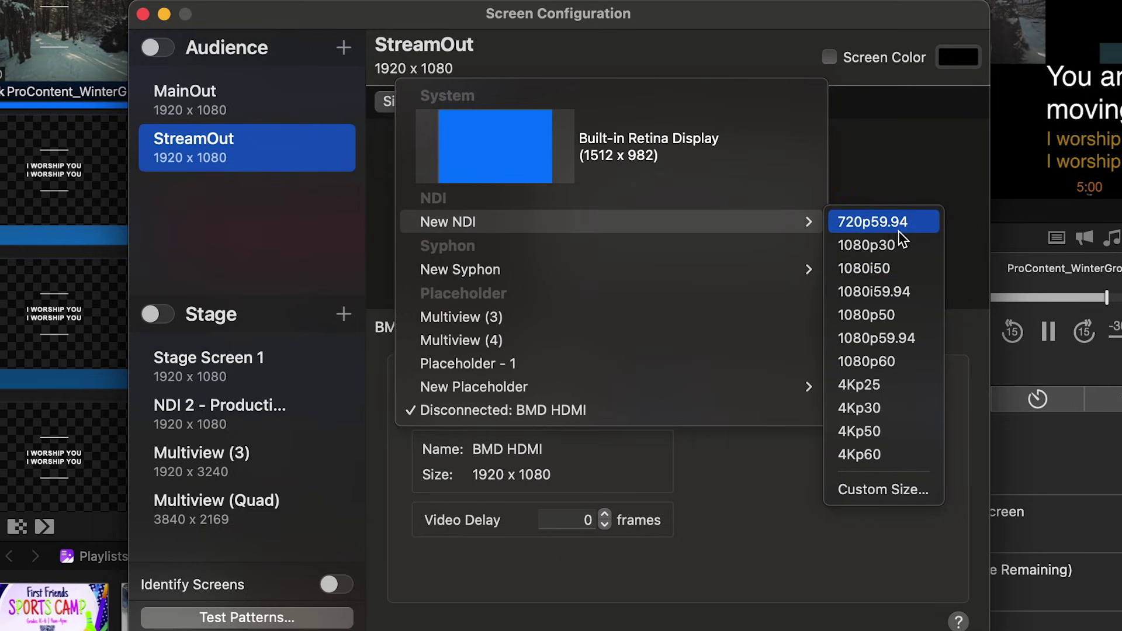
left_click(895, 339)
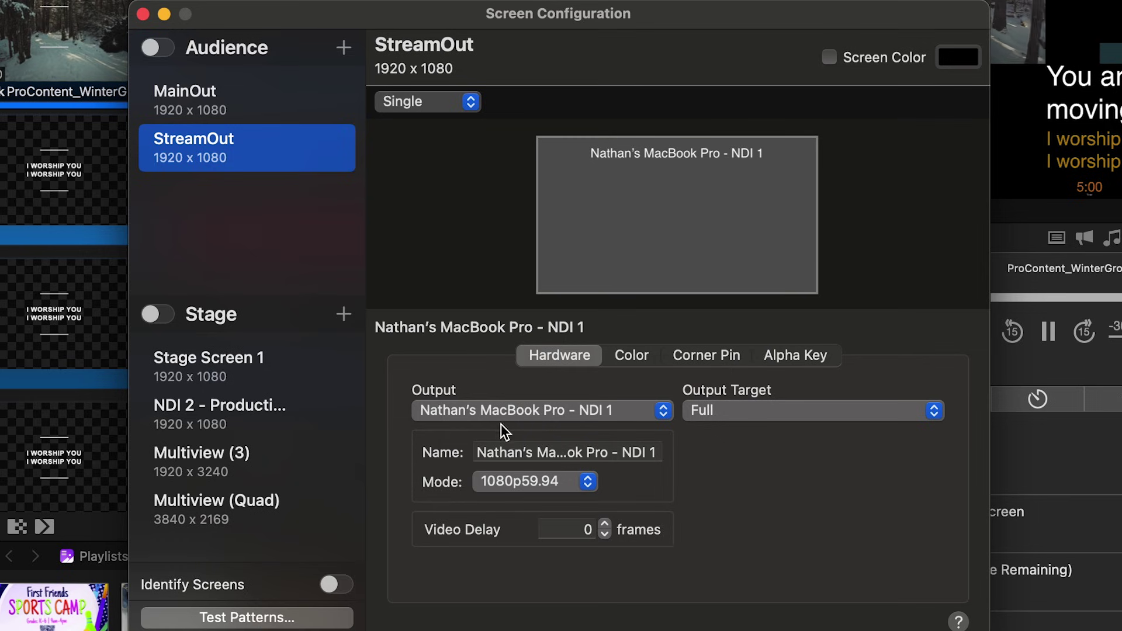
left_click(486, 451)
left_click(711, 457)
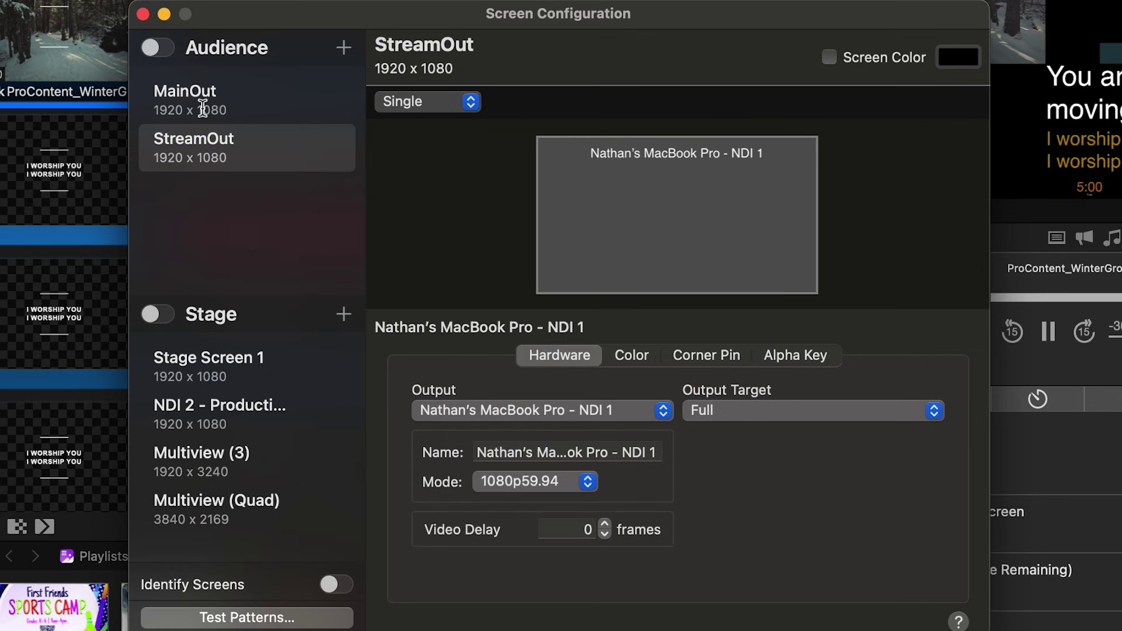
left_click(143, 14)
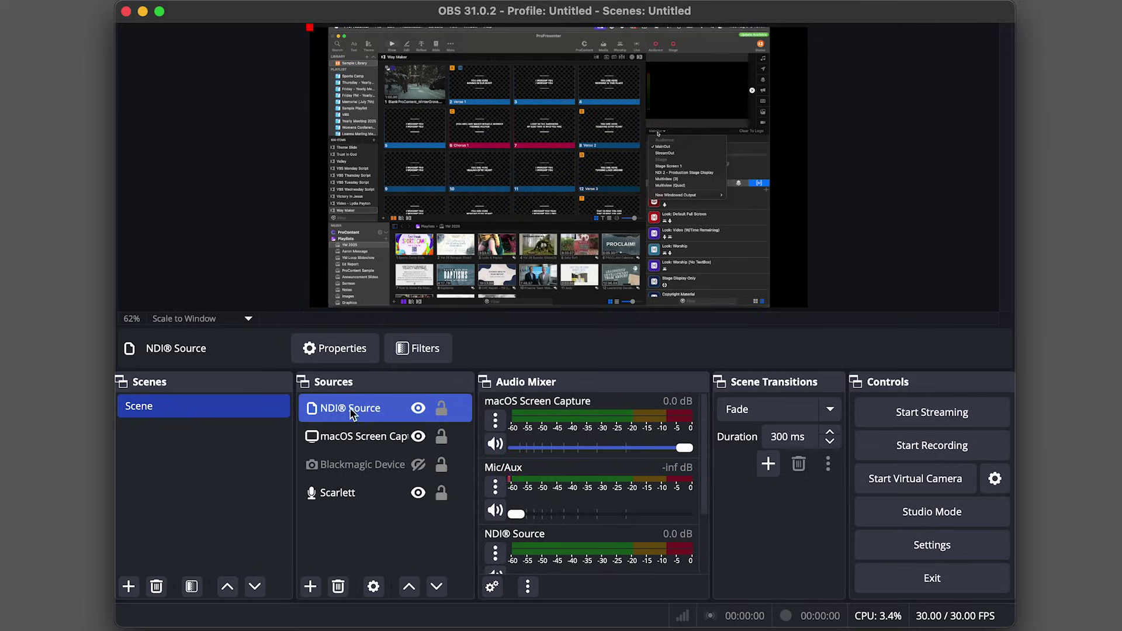
Step: Set OBS's NDI® Source to receive ProPresenter's MacBook Pro NDI 1 feed
double_click(352, 409)
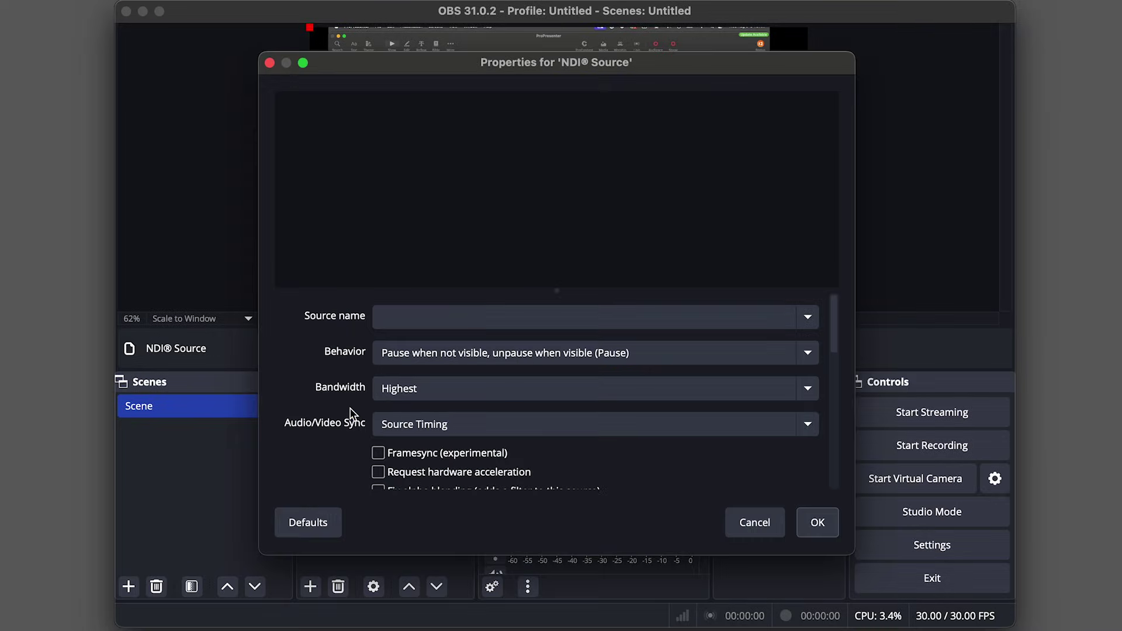
left_click(807, 318)
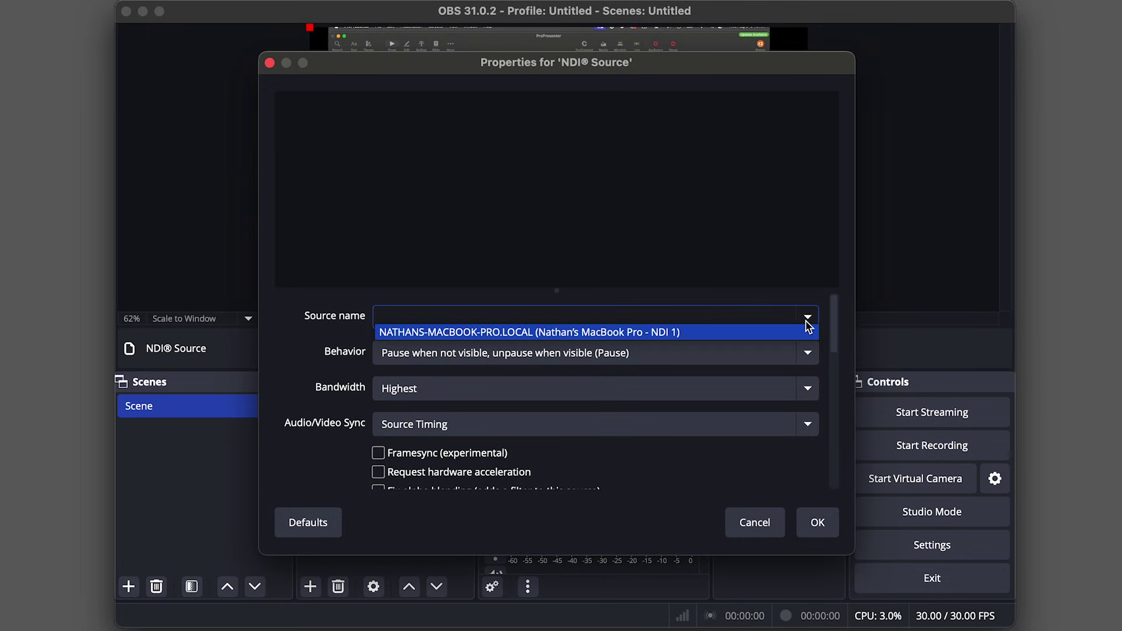
left_click(779, 332)
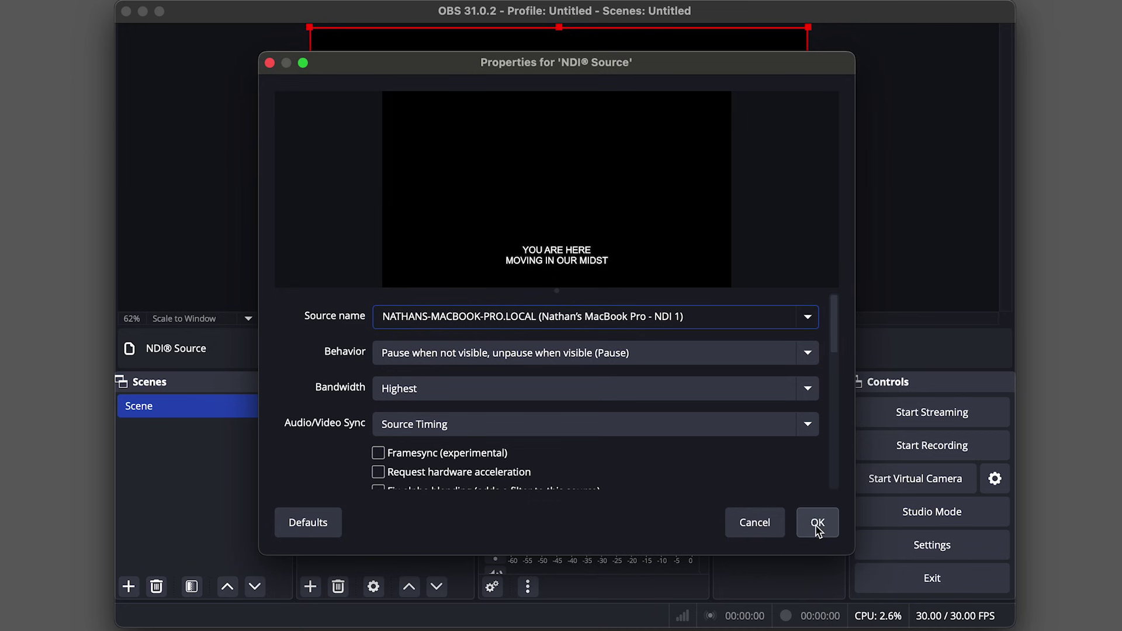
left_click(817, 524)
Step: Hide macOS Screen Capture and show the Blackmagic camera with the NDI lyrics layered above it
left_click(374, 435)
left_click(418, 408)
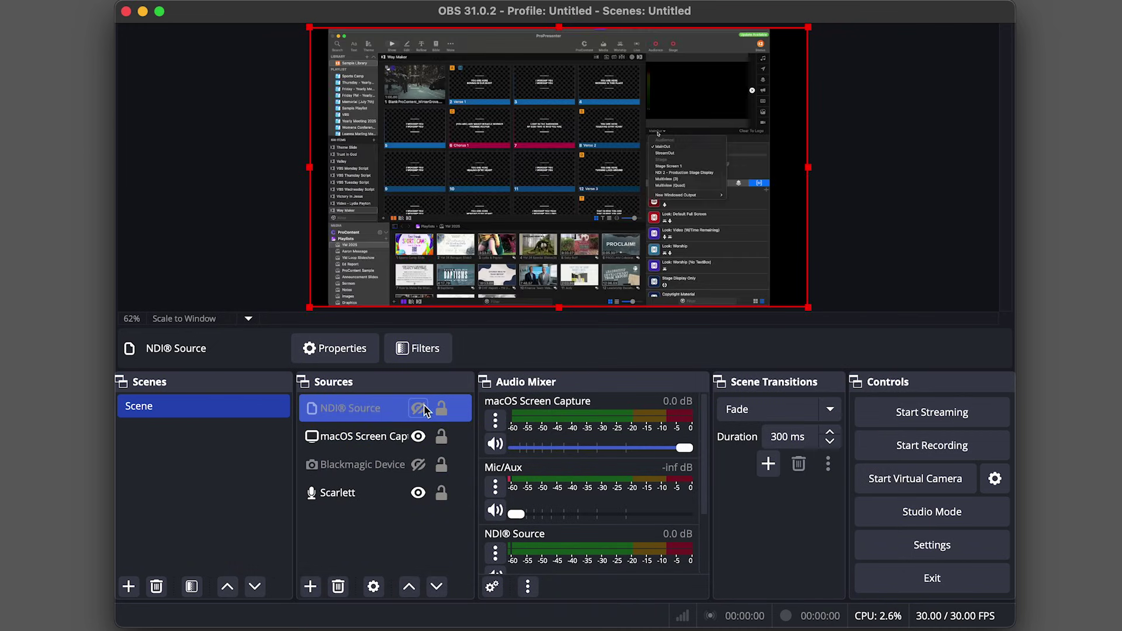
left_click(418, 435)
left_click(418, 464)
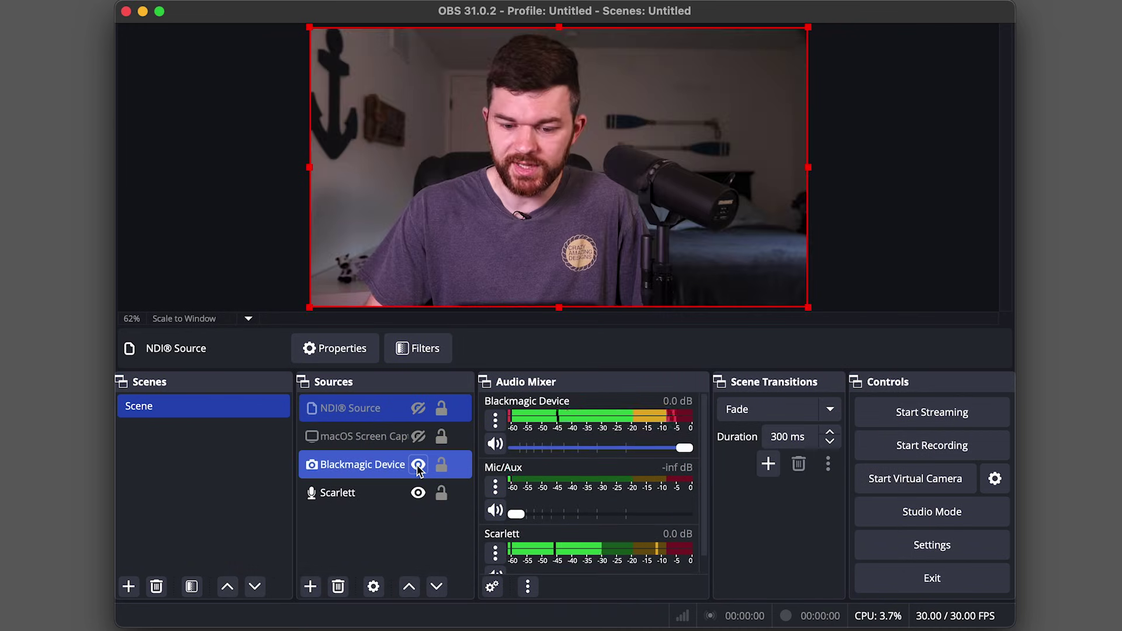
left_click(403, 436)
left_click(406, 409)
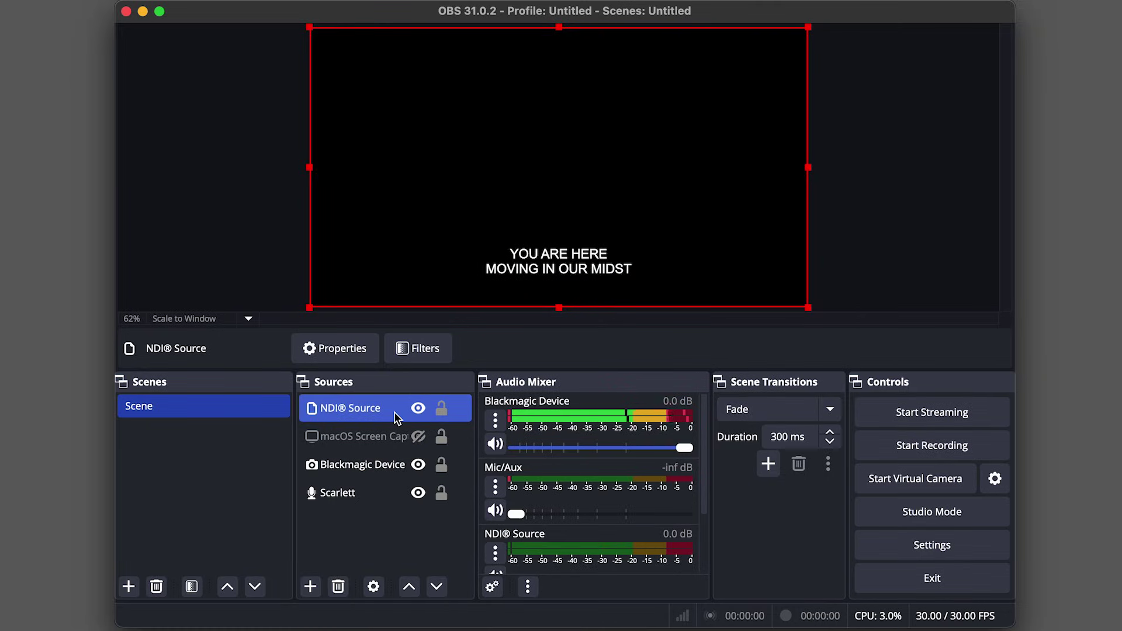
double_click(366, 416)
scroll(467, 435, "down", 5)
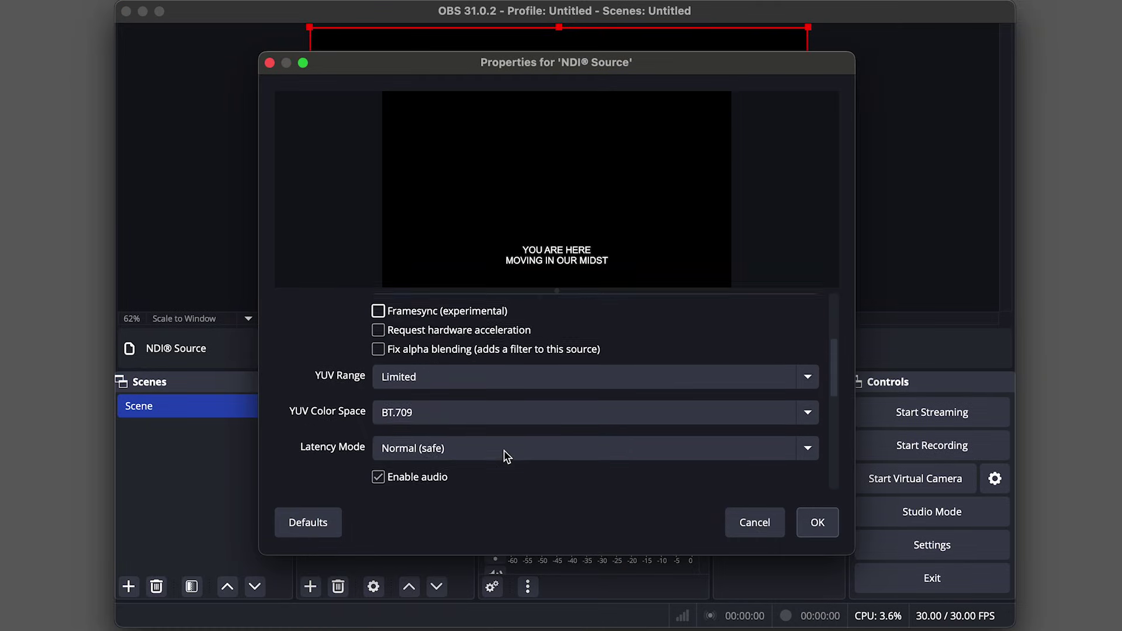
scroll(505, 456, "up", 2)
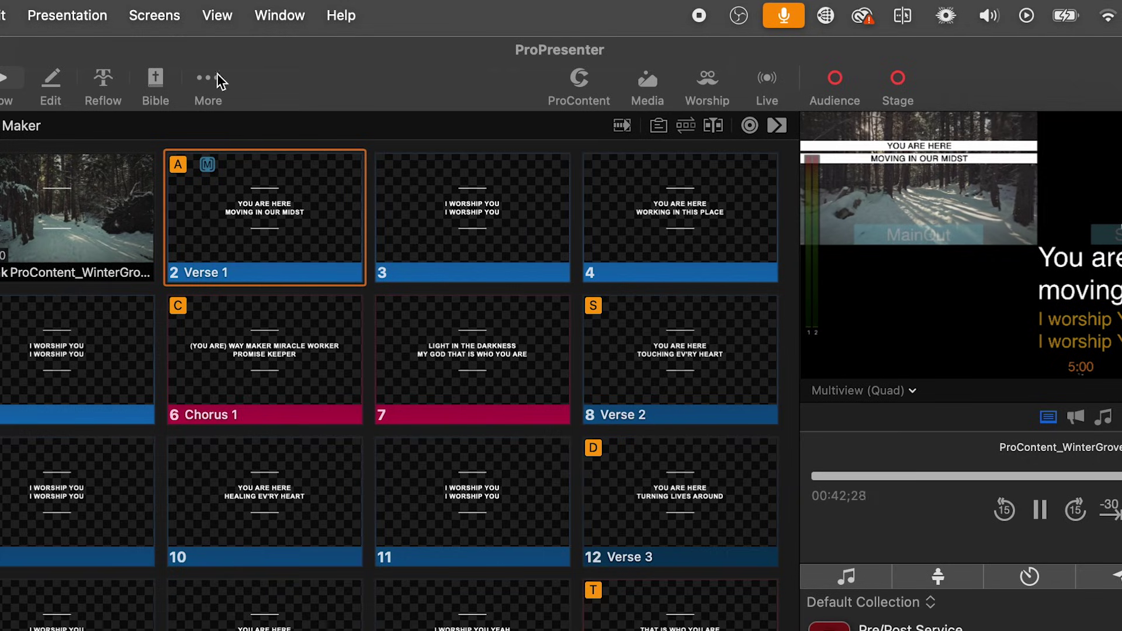
Step: Set the StreamOut screen's Alpha Type to Straight, after briefly trying Premultiplied
left_click(155, 16)
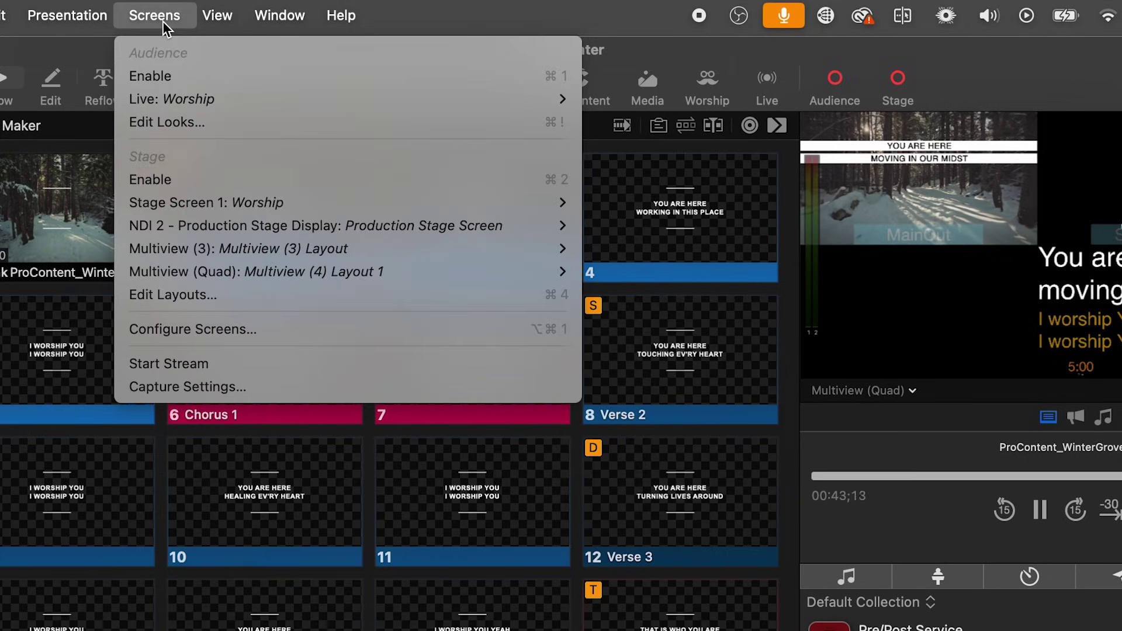
left_click(210, 330)
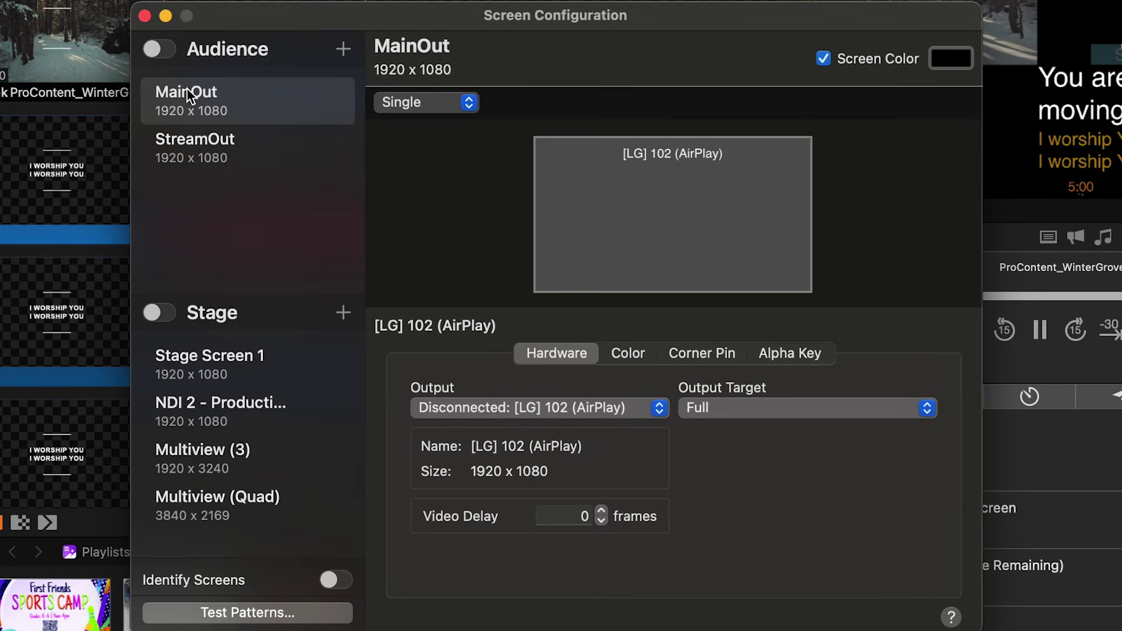
left_click(213, 153)
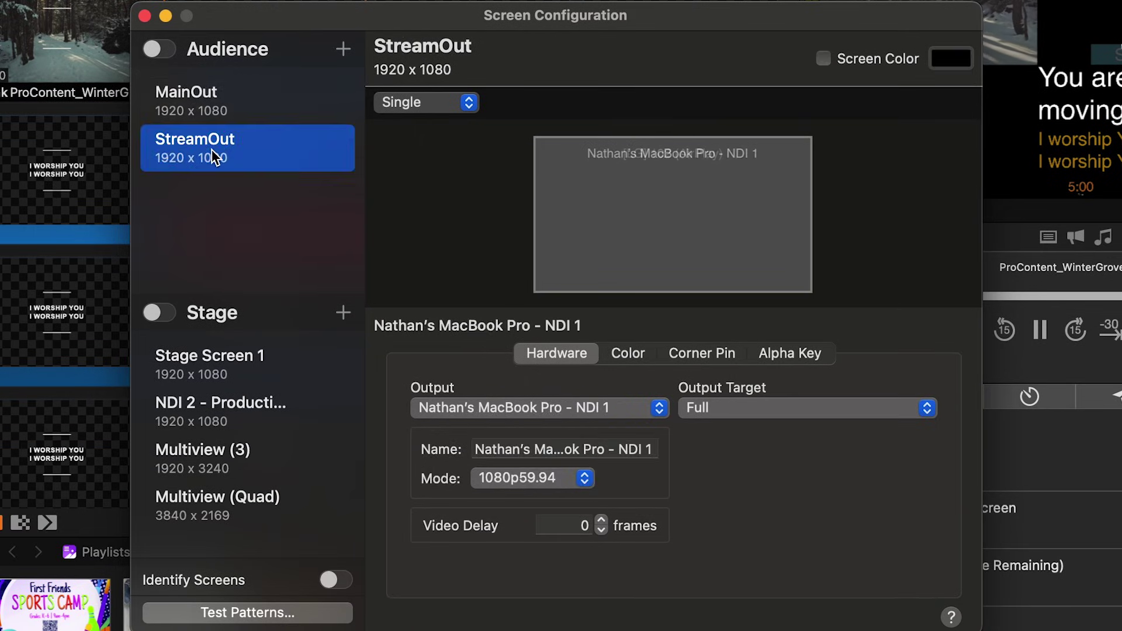
left_click(799, 361)
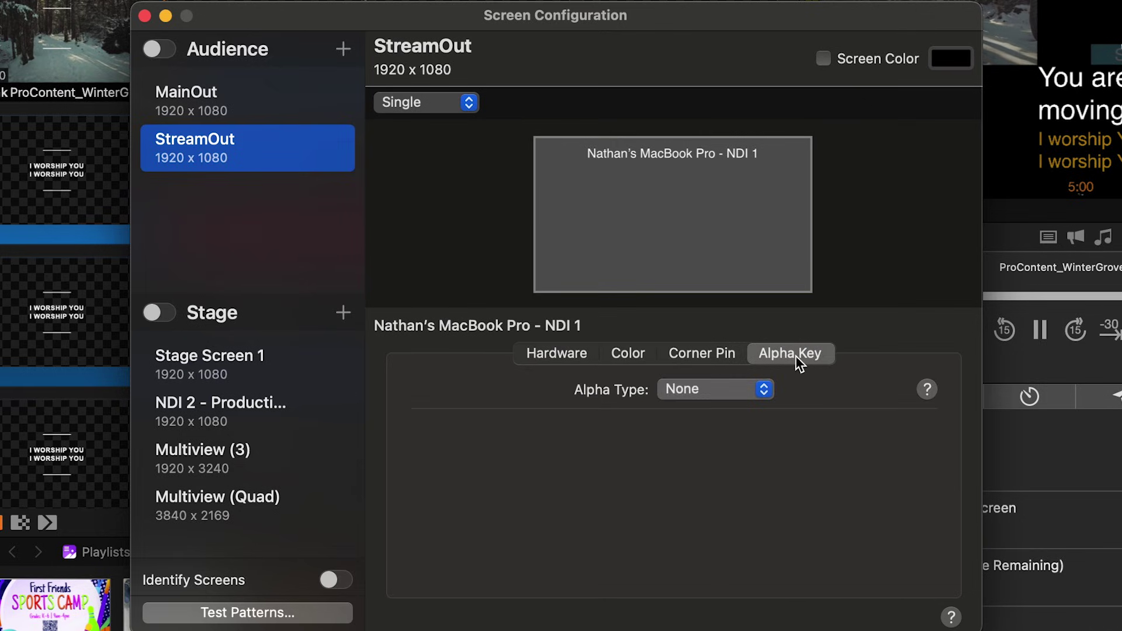
left_click(736, 416)
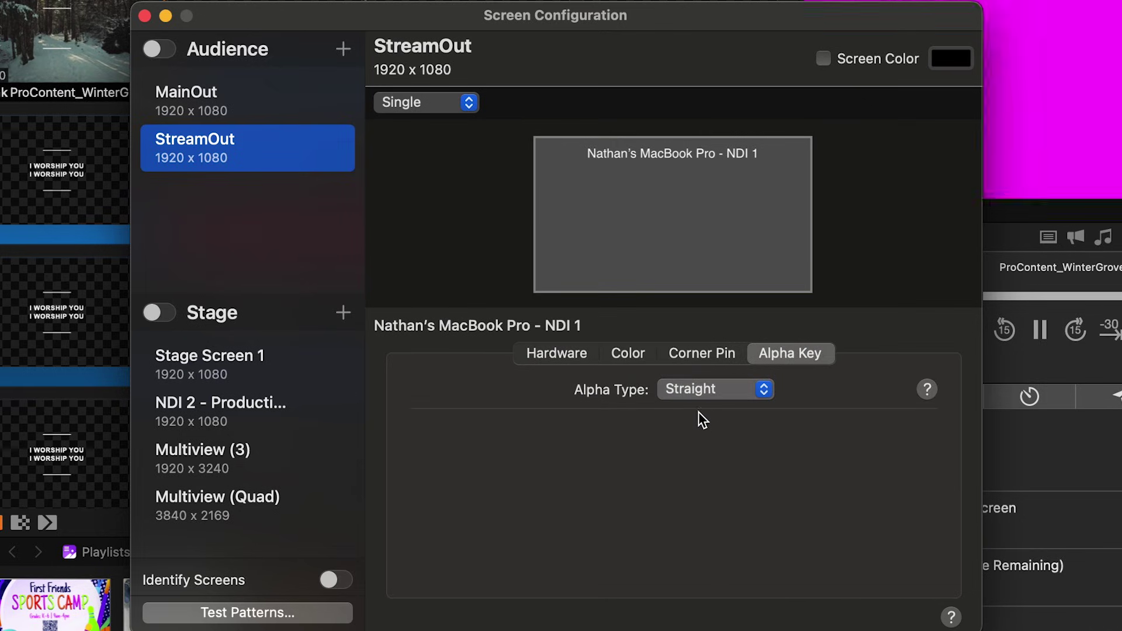
left_click(705, 391)
left_click(709, 411)
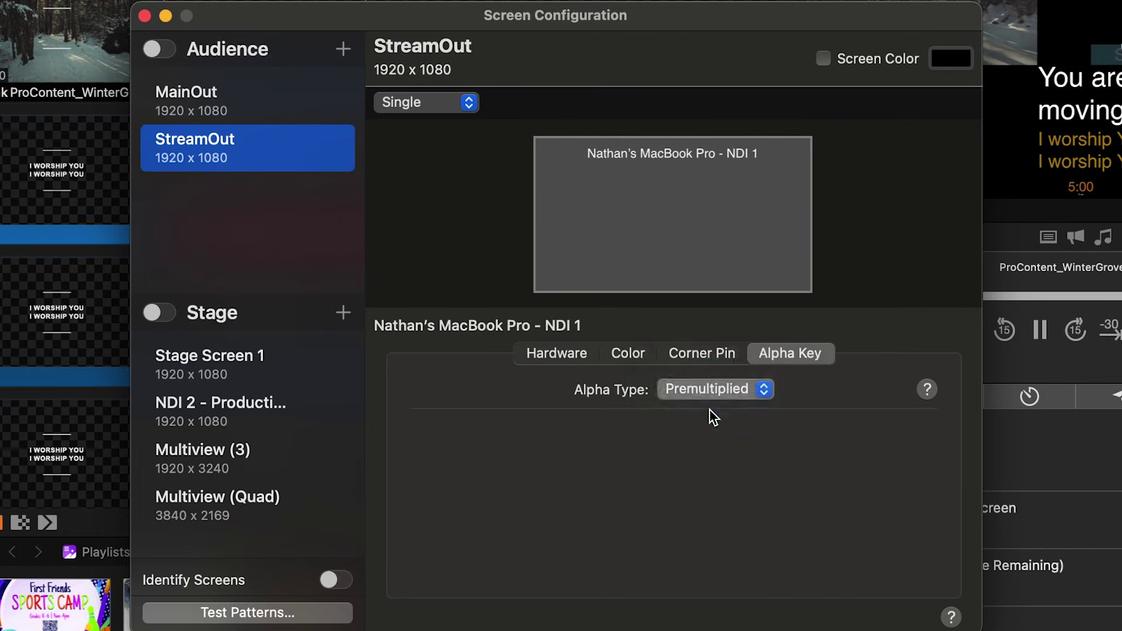
left_click(706, 391)
left_click(698, 368)
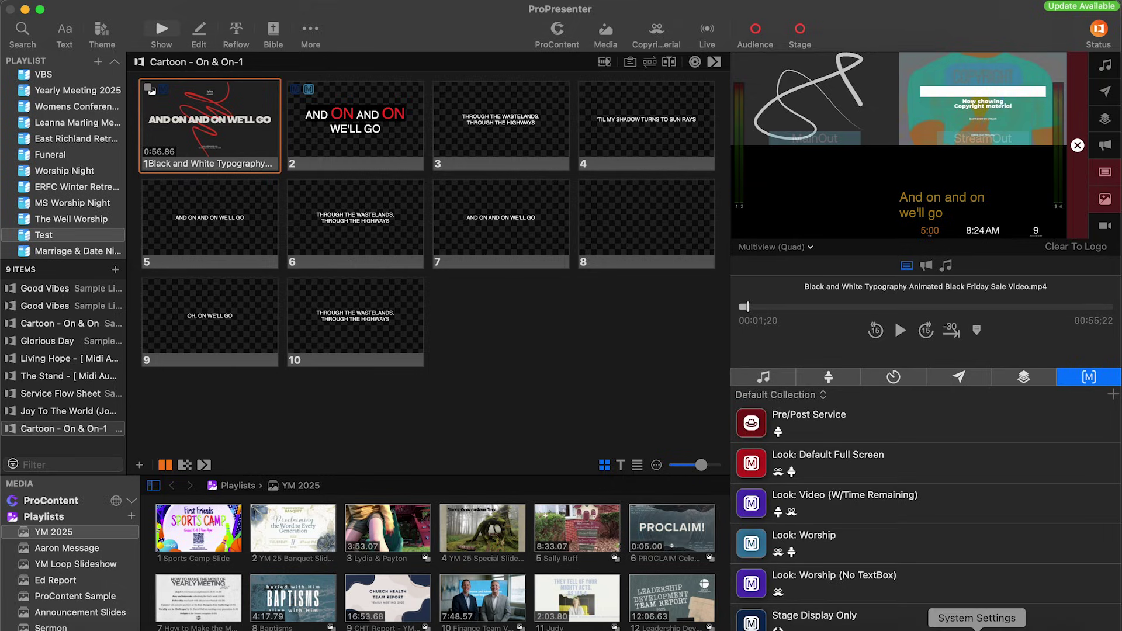
Step: Apply Look: Worship, then Look: Default Full Screen, then the Copyright Material look
left_click(656, 626)
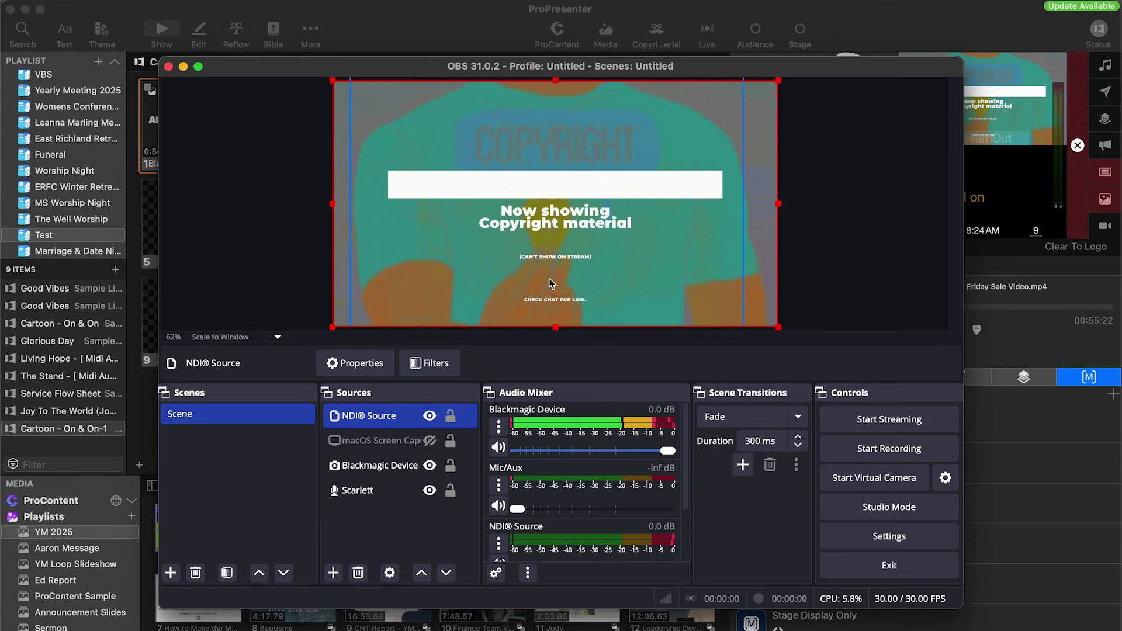
left_click(391, 22)
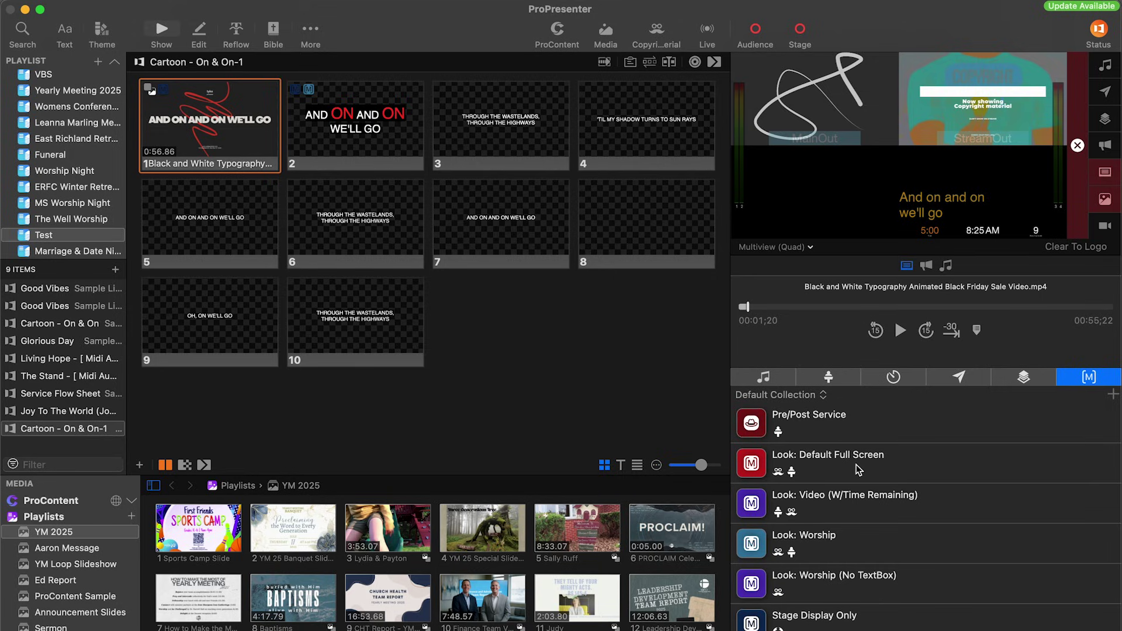
left_click(842, 543)
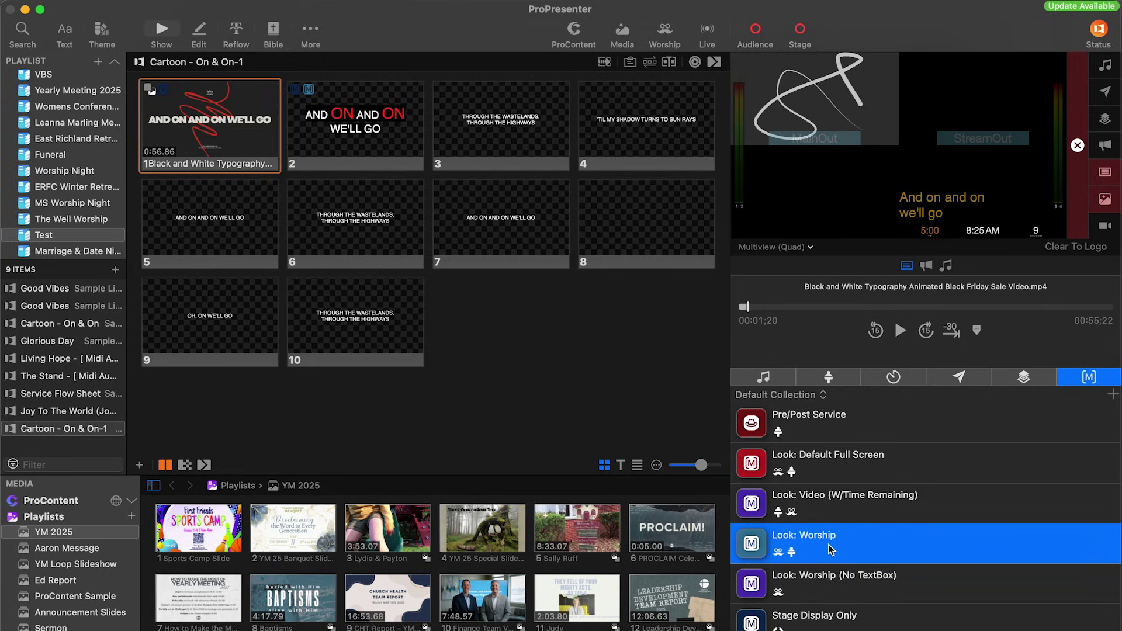
left_click(824, 472)
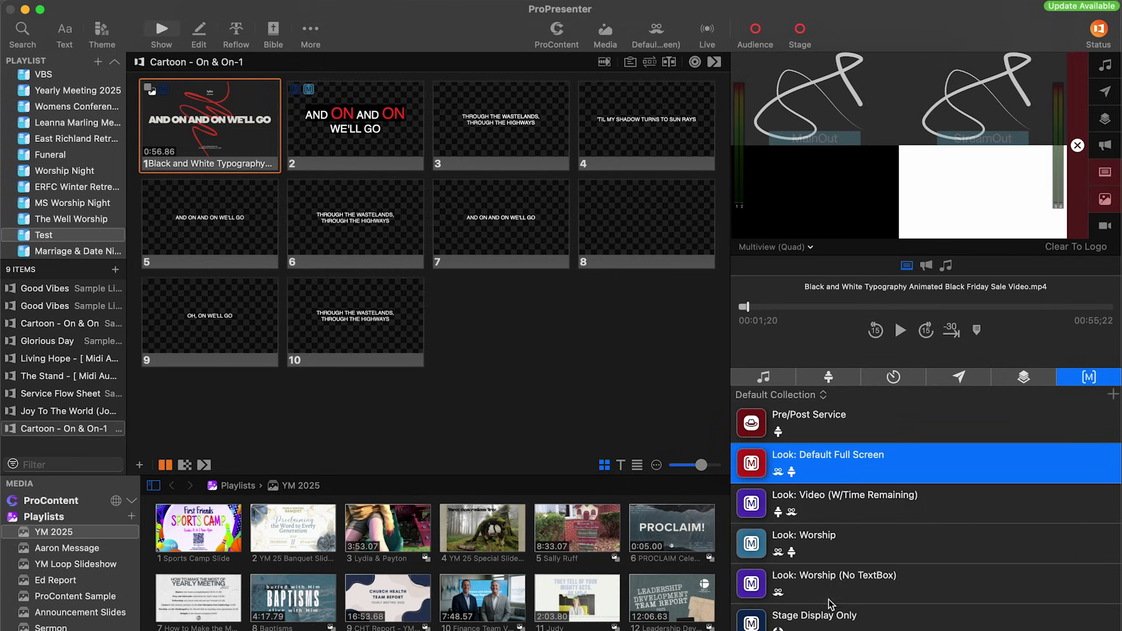
scroll(828, 596, "down", 3)
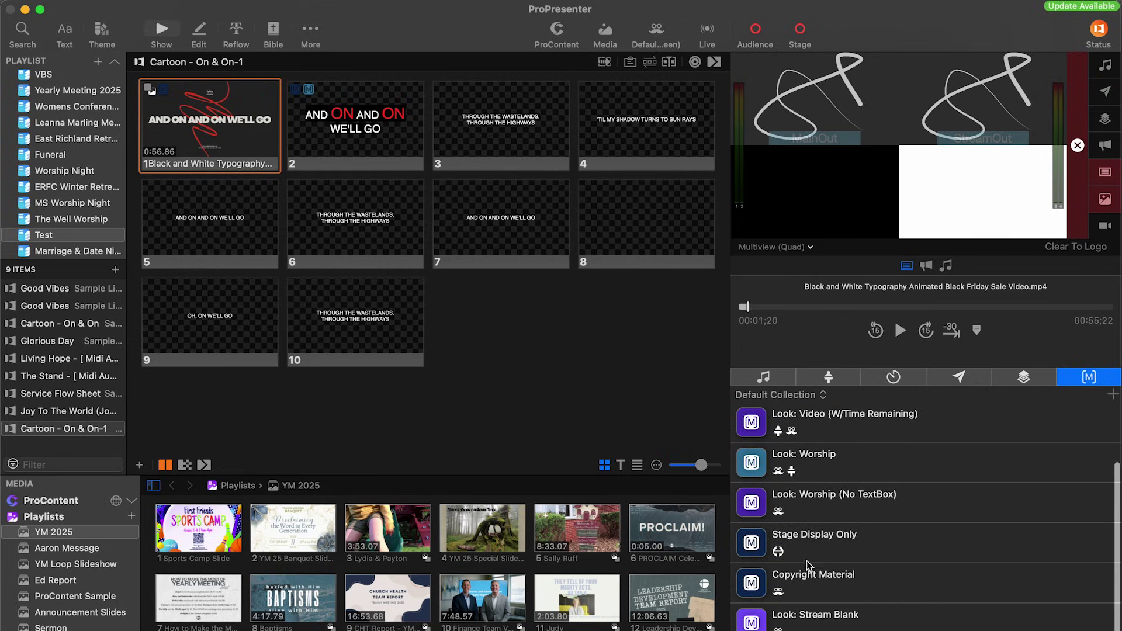
left_click(811, 577)
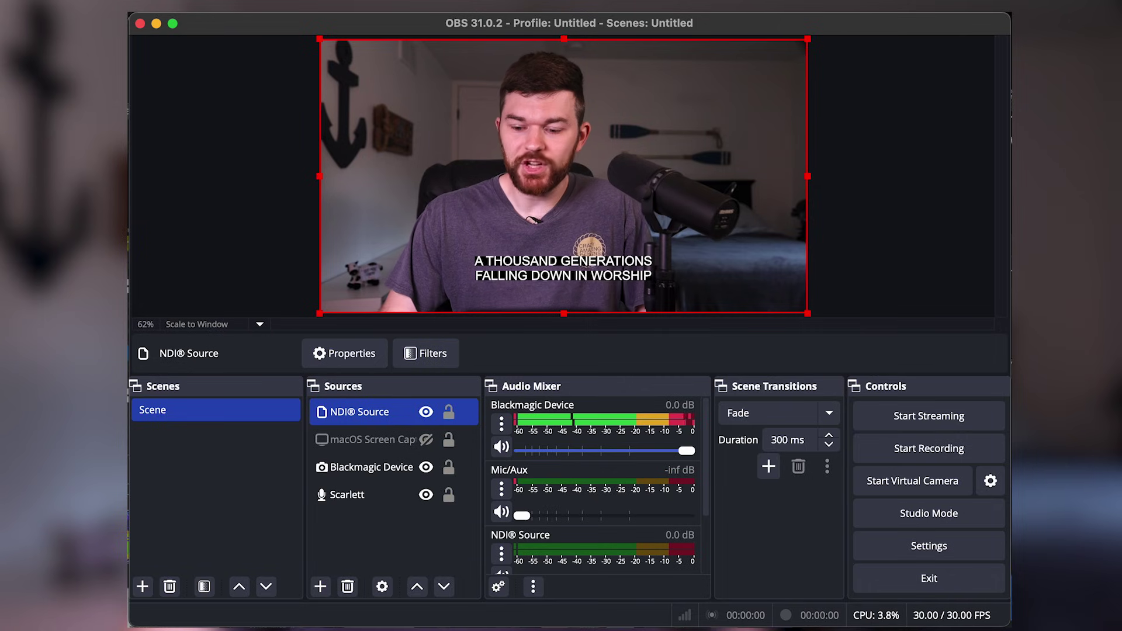
Step: Choose YouTube - RTMPS as the OBS stream service and review its ingest server list
left_click(927, 547)
left_click(231, 111)
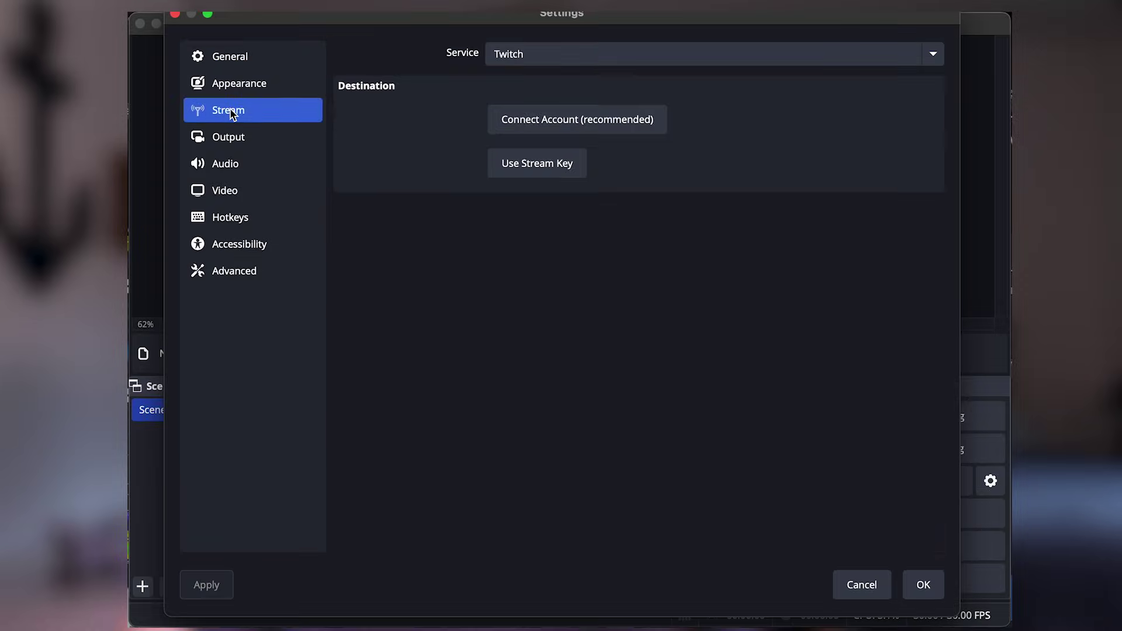
left_click(555, 52)
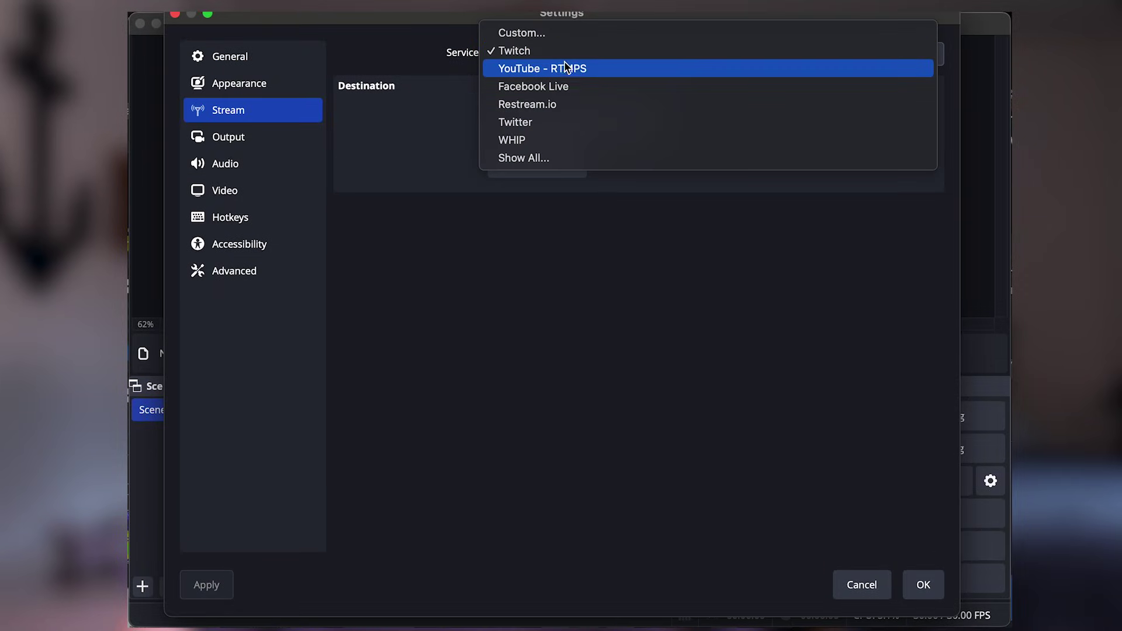
left_click(528, 69)
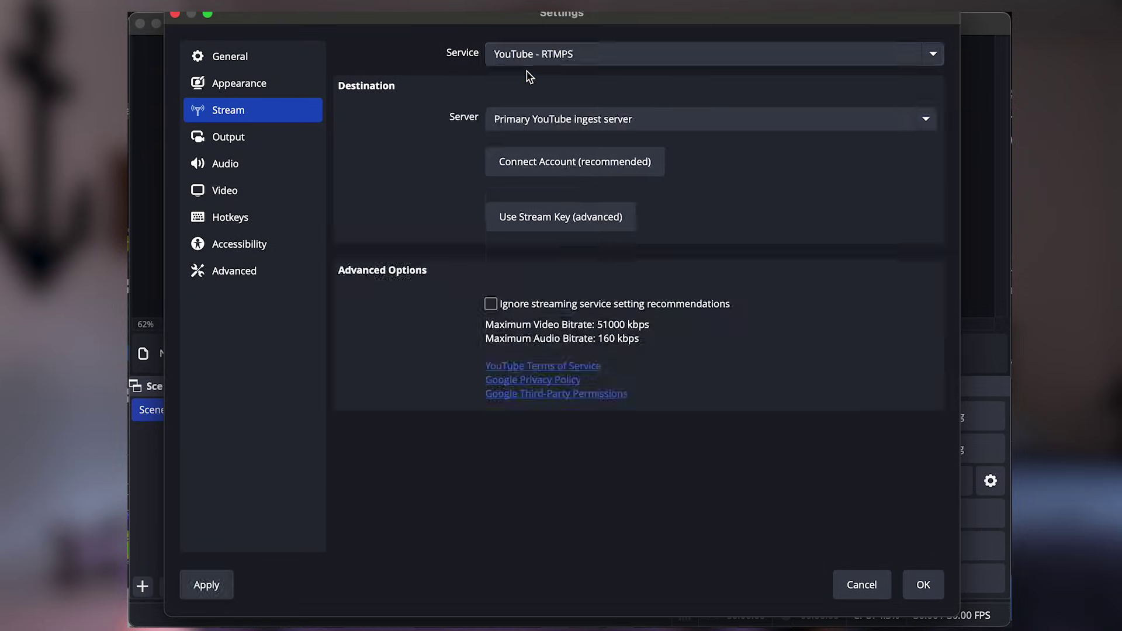
left_click(582, 120)
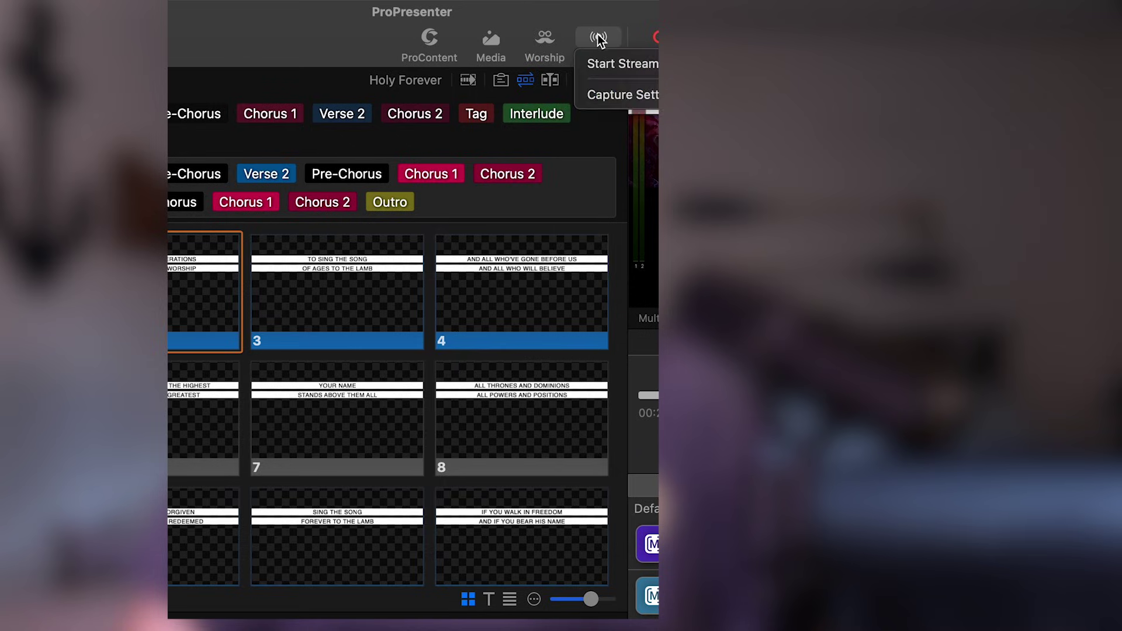
Step: Change the Capture Settings stream destination from Resi to RTMP
left_click(620, 95)
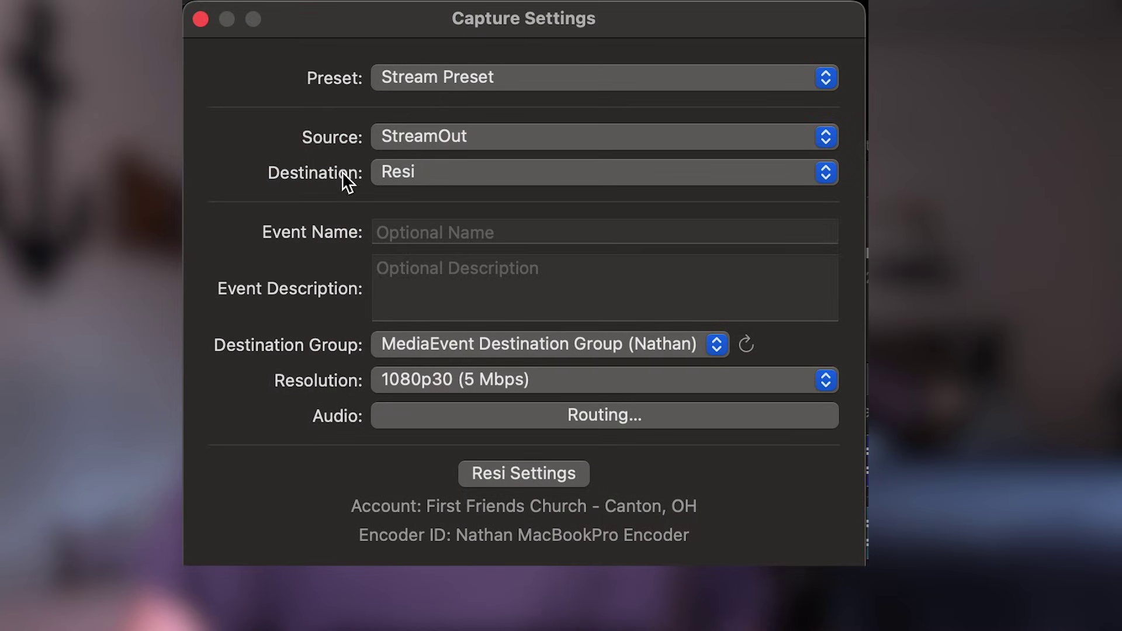
left_click(409, 174)
left_click(413, 175)
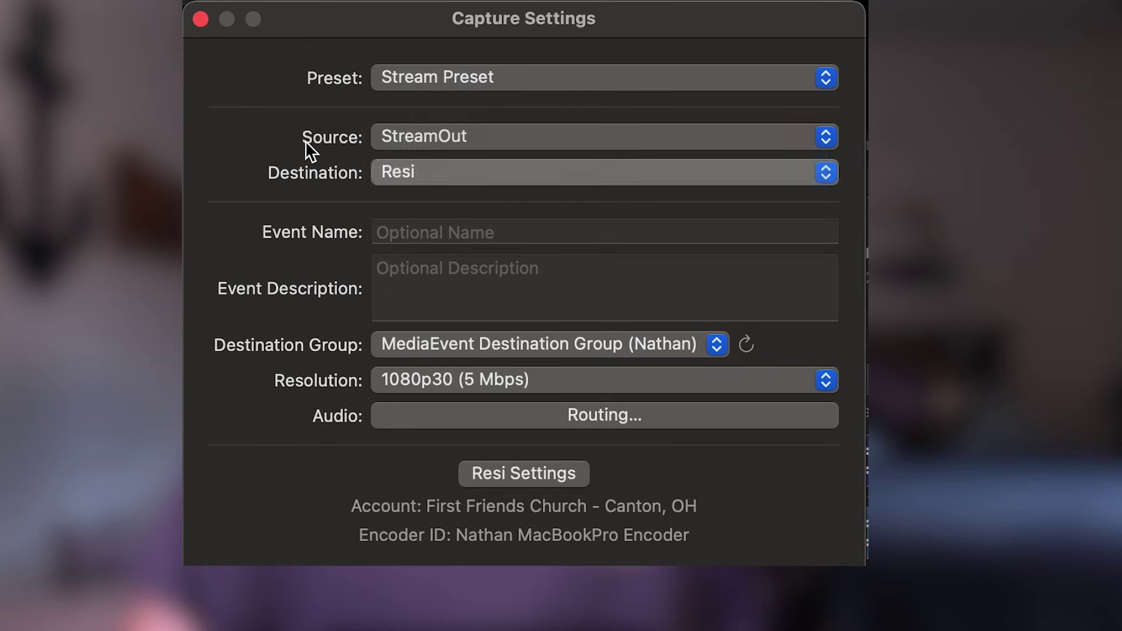
left_click(413, 176)
left_click(396, 173)
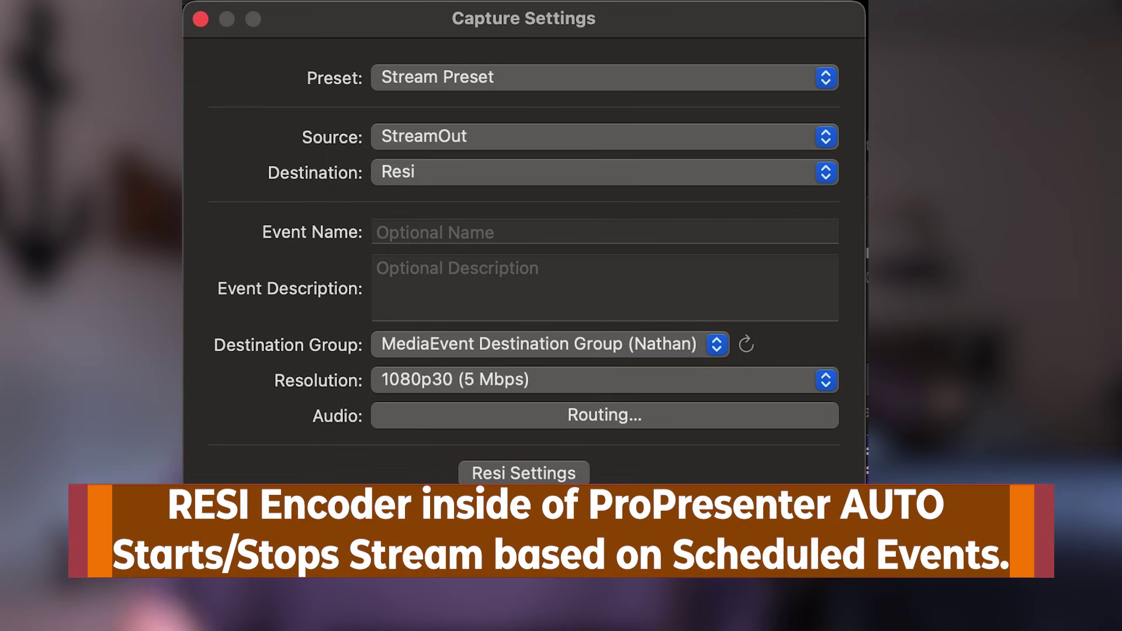
left_click(458, 170)
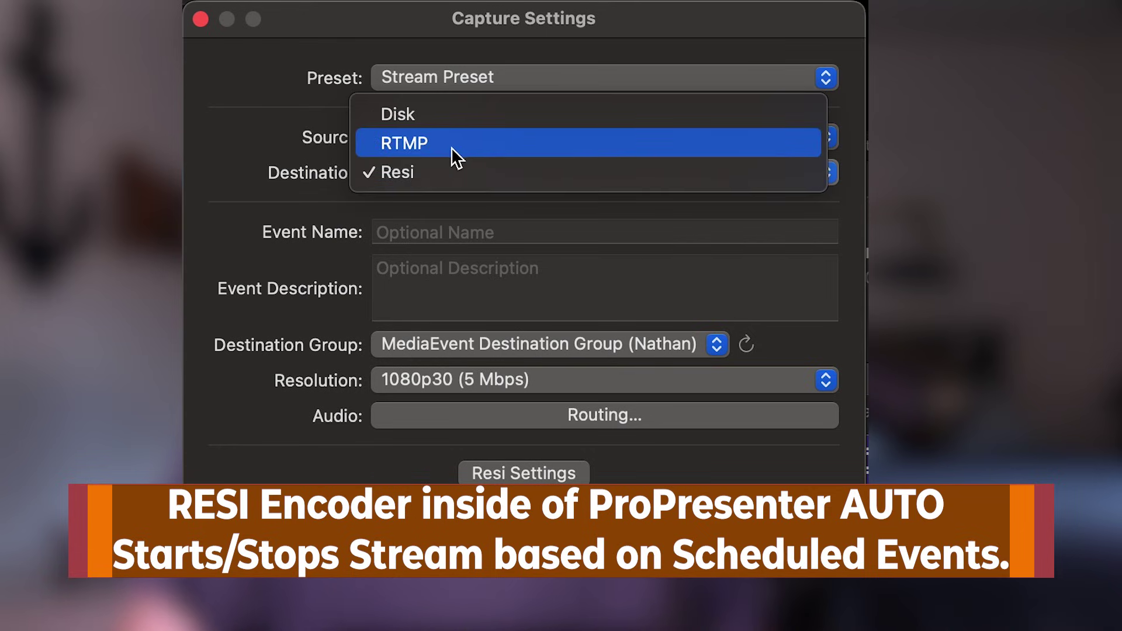
left_click(420, 147)
Step: Ready the RTMP address and key fields, review audio routing, and keep StreamOut as source
left_click(440, 239)
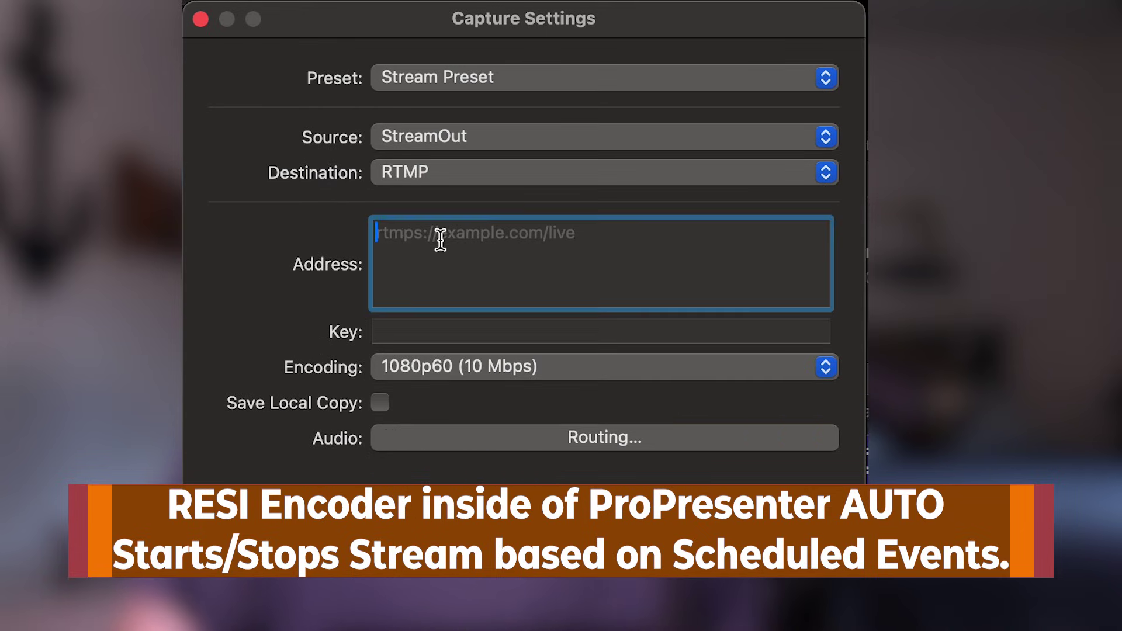
left_click(434, 331)
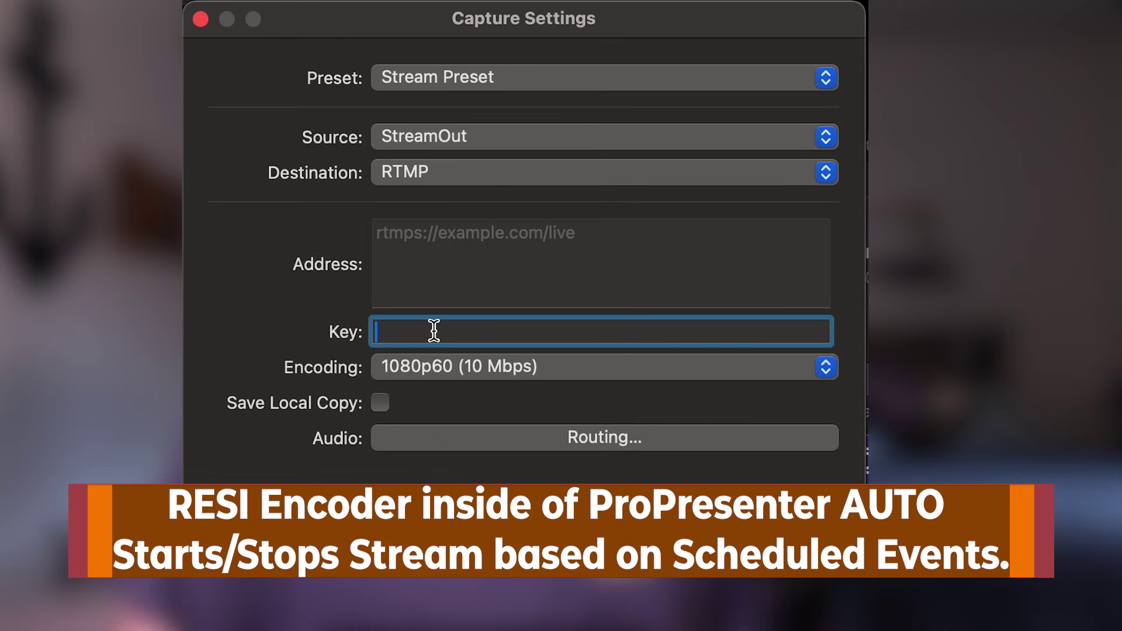
left_click(471, 439)
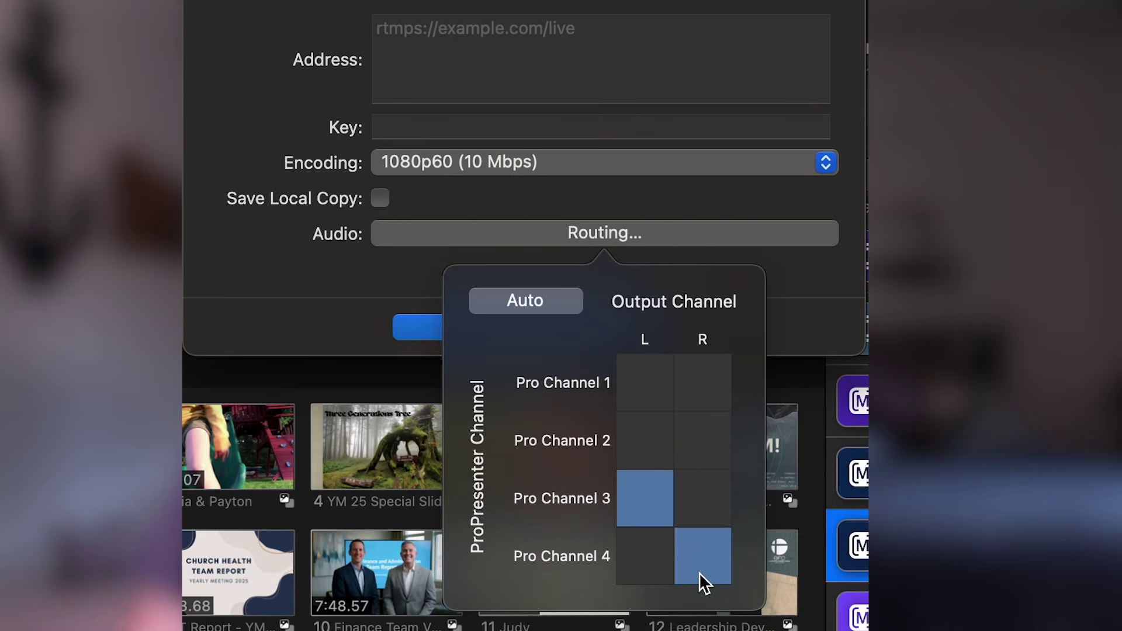
left_click(287, 297)
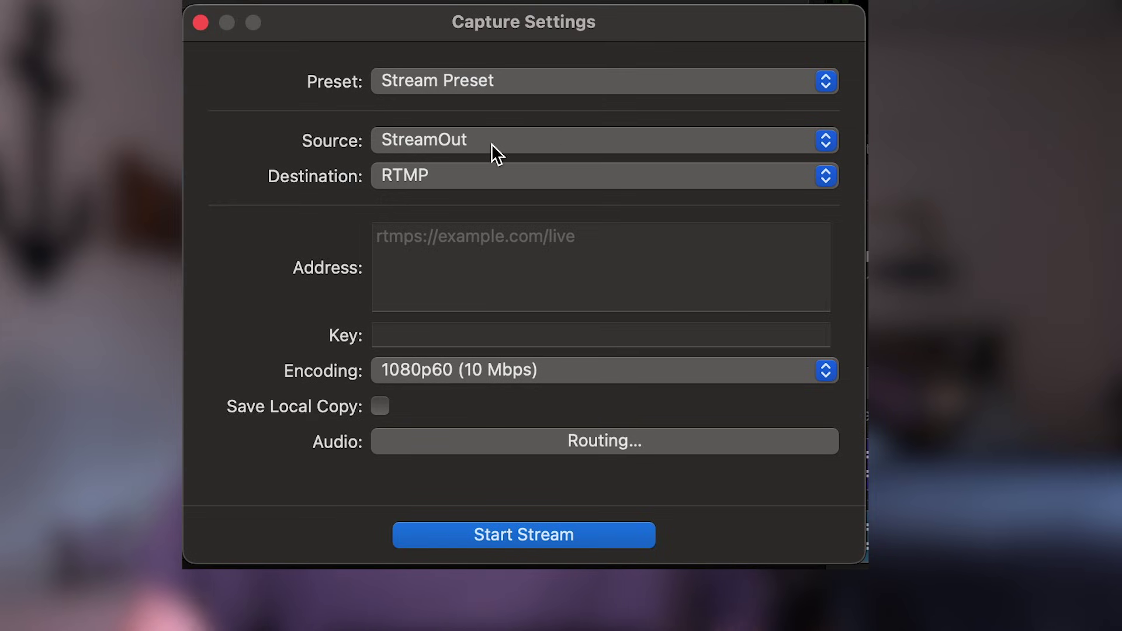
left_click(450, 141)
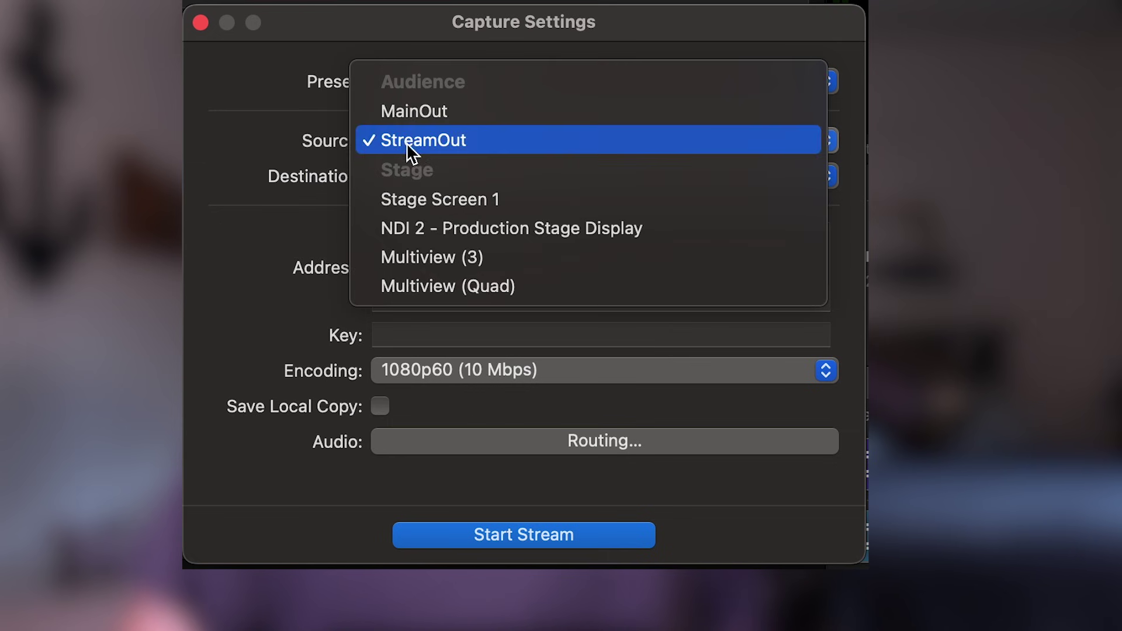
left_click(367, 145)
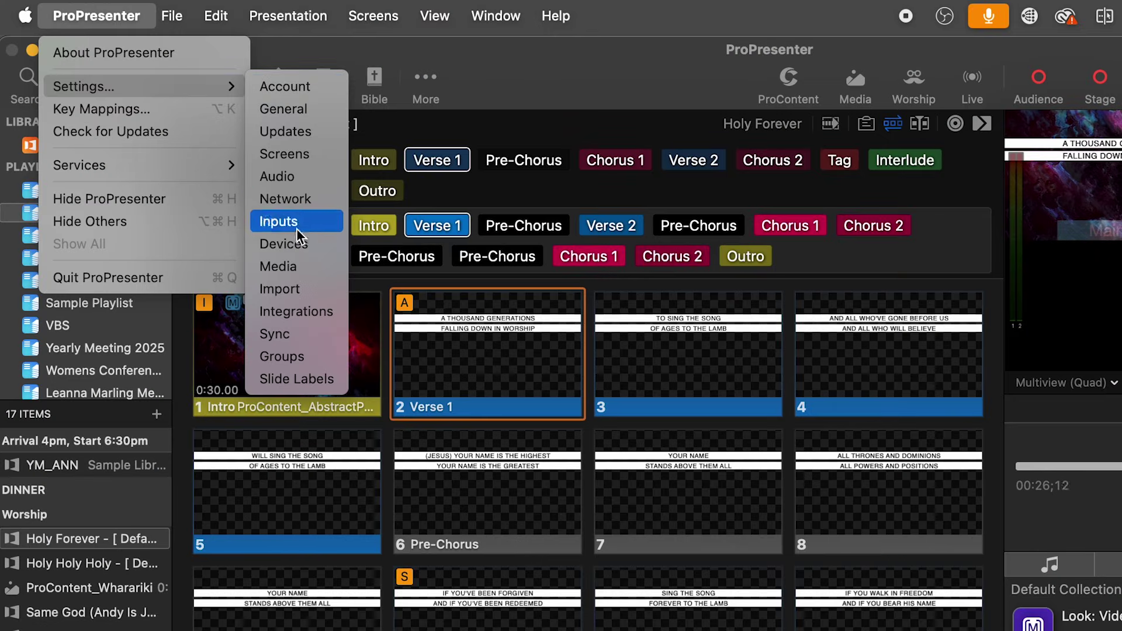
Step: Confirm video Input 1 uses the UltraStudio Recorder 3G device in Inputs settings
left_click(291, 223)
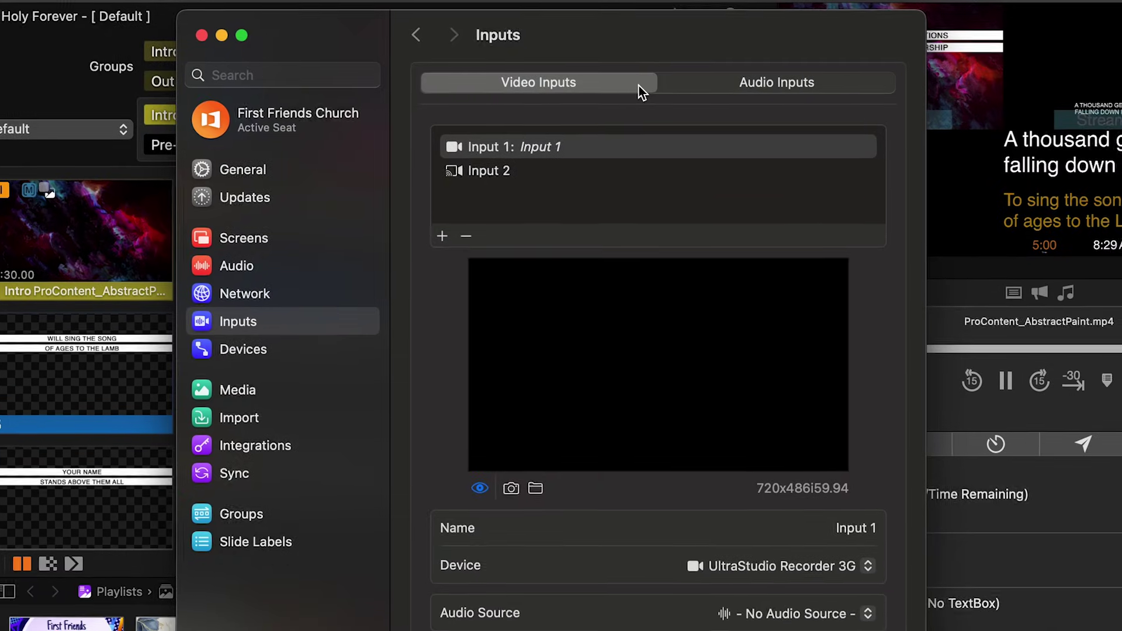
left_click(574, 138)
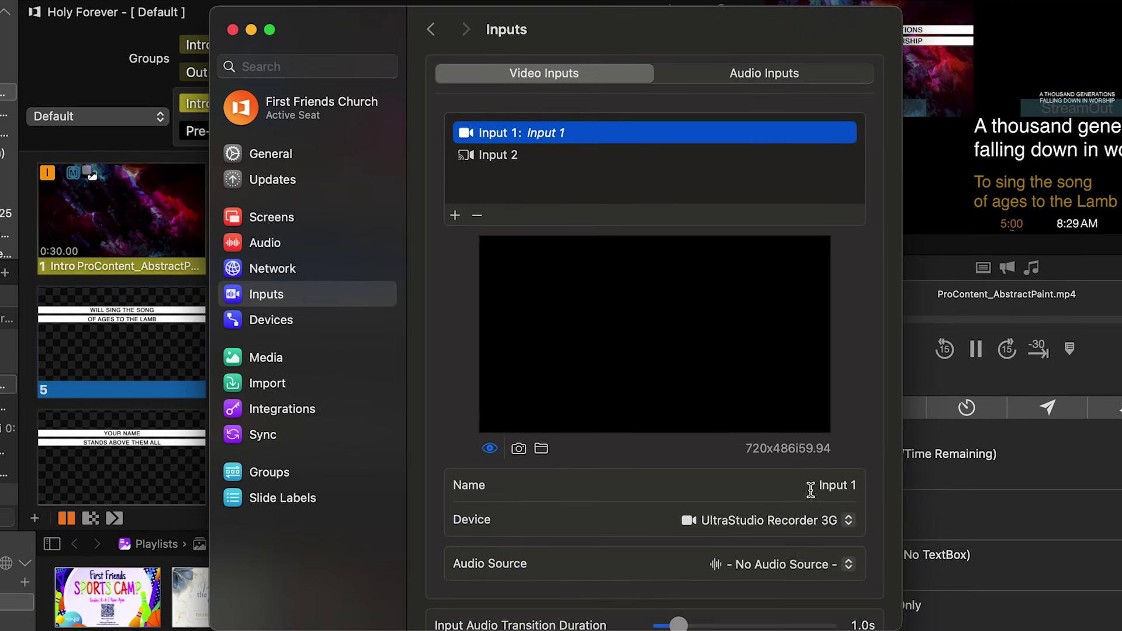
left_click(807, 540)
left_click(780, 579)
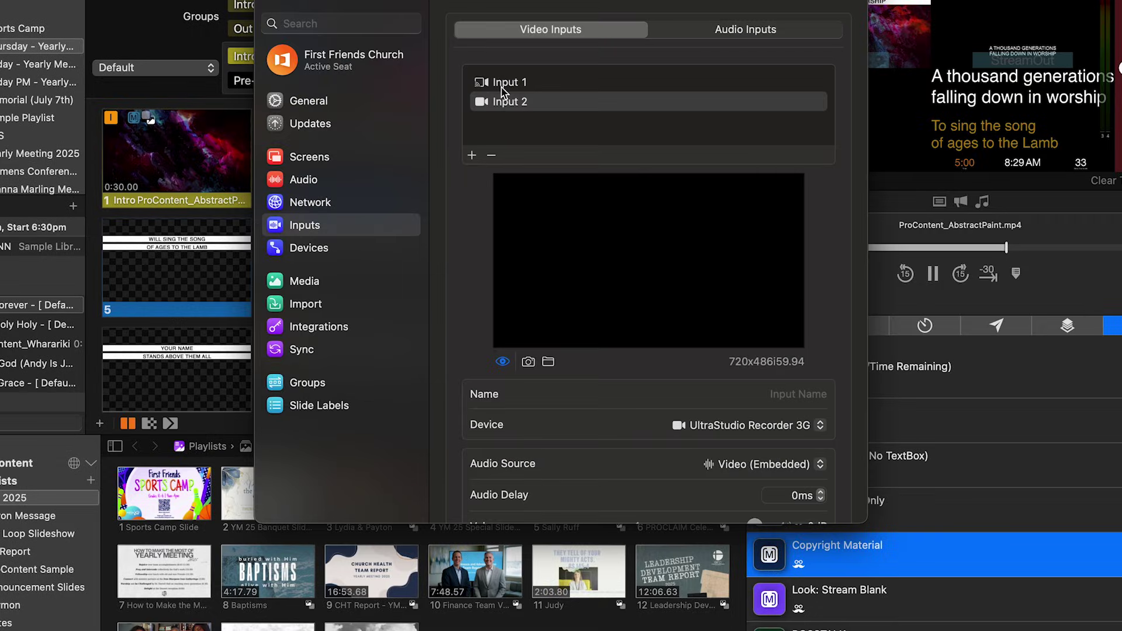
Step: Reset video Input 2 to No Video Source, then back to UltraStudio Recorder 3G
left_click(503, 100)
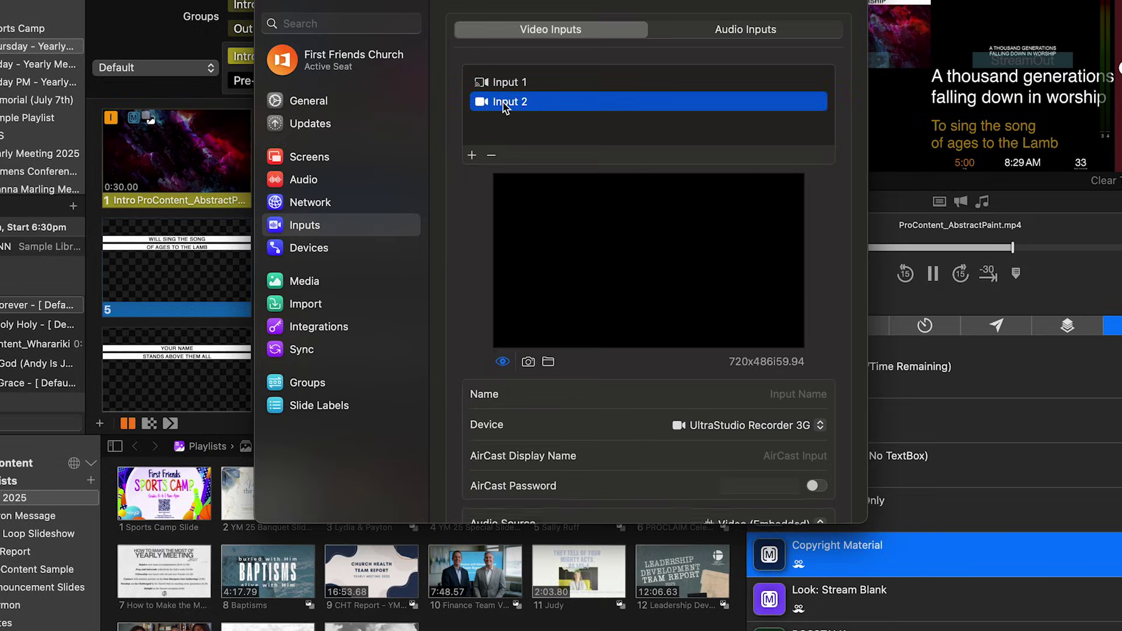
left_click(697, 425)
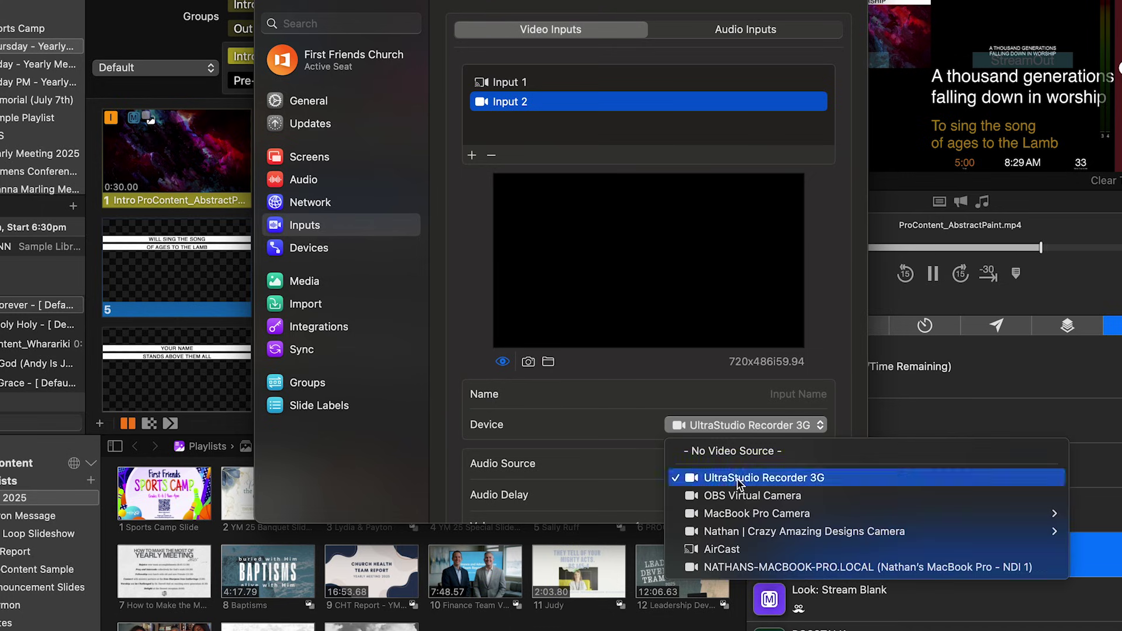
left_click(736, 451)
left_click(737, 426)
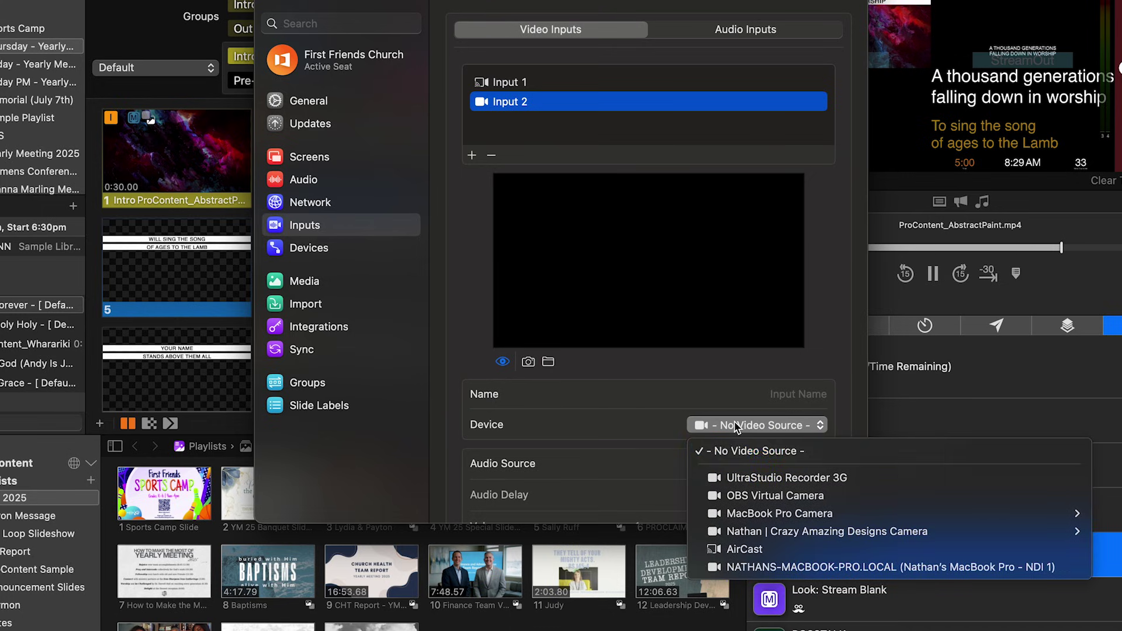
left_click(739, 476)
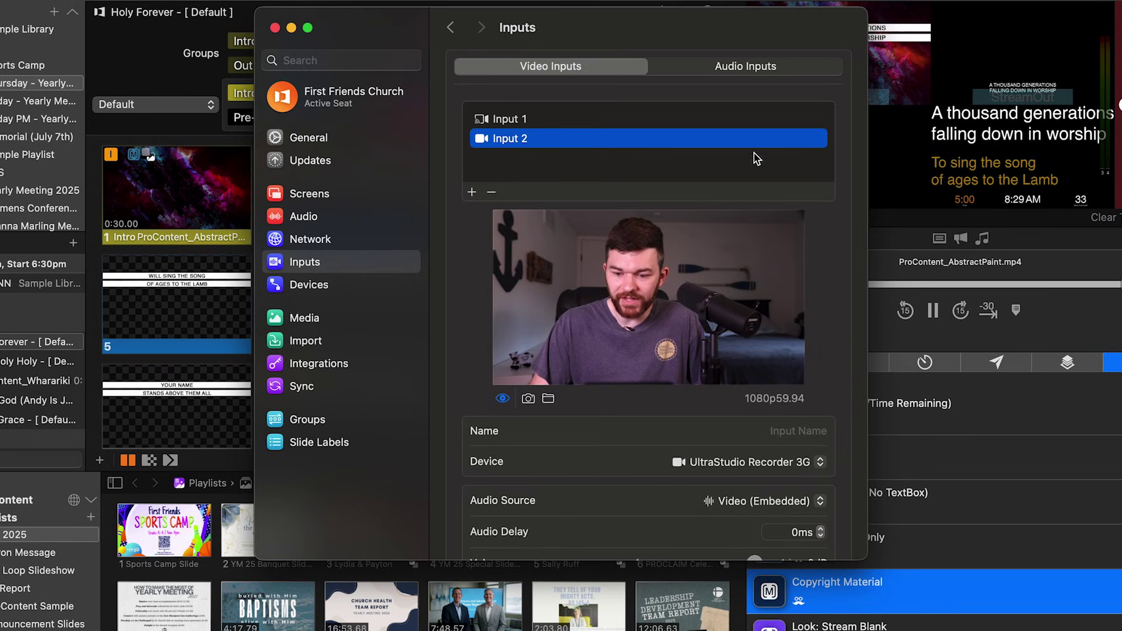
left_click(701, 69)
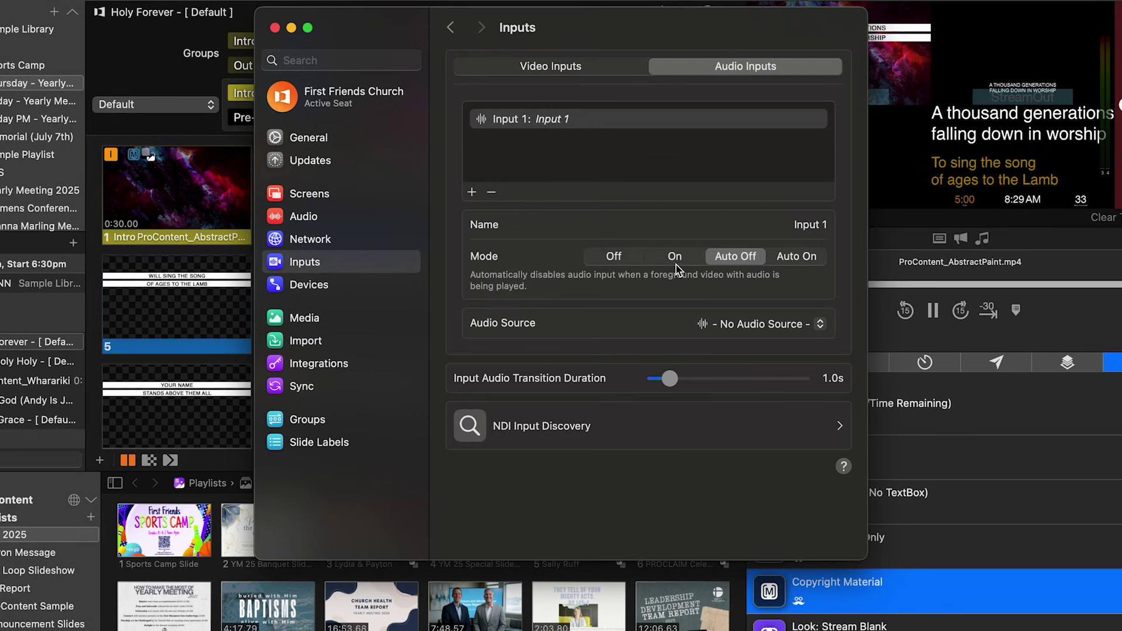
Step: Set audio Input 1 to Auto Off with Scarlett Solo USB as source and confirm its routing
left_click(675, 257)
left_click(735, 257)
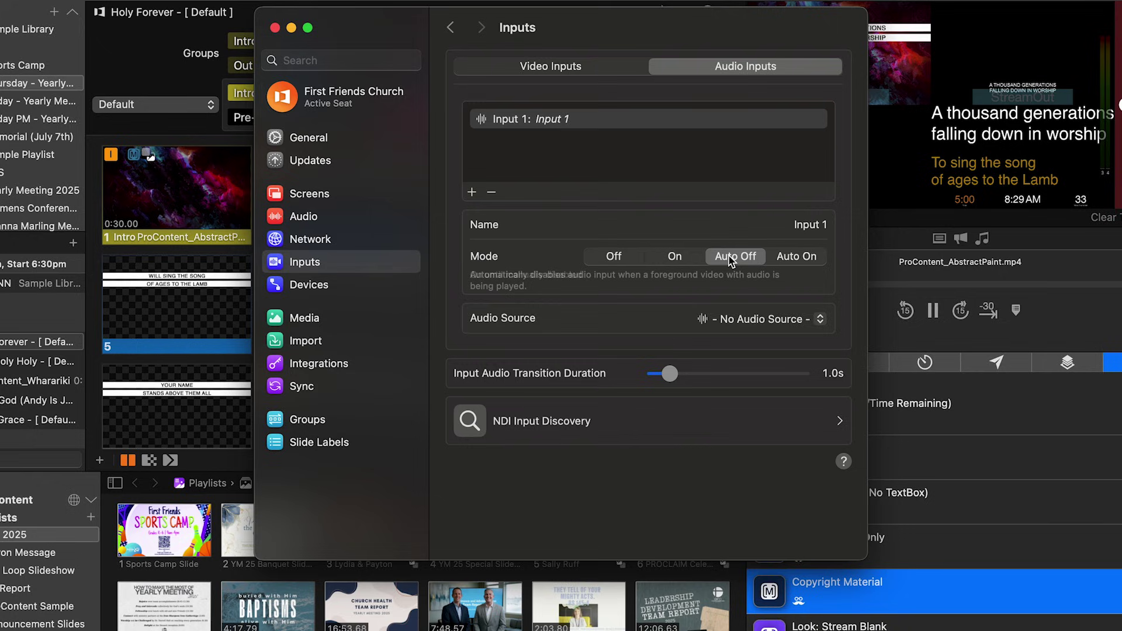
left_click(742, 325)
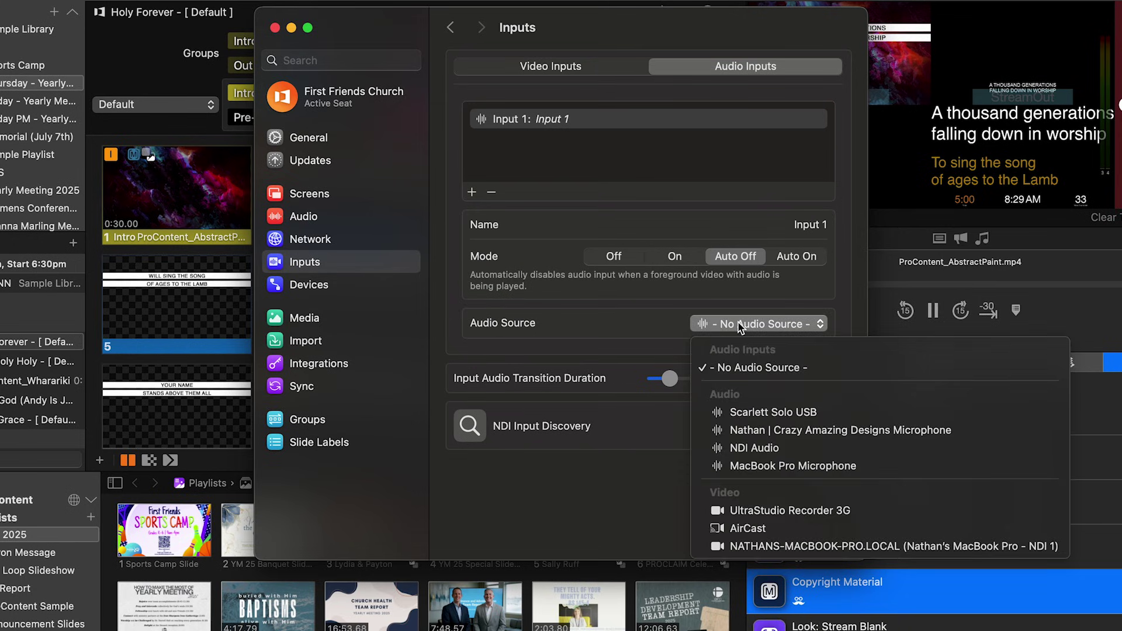
left_click(761, 412)
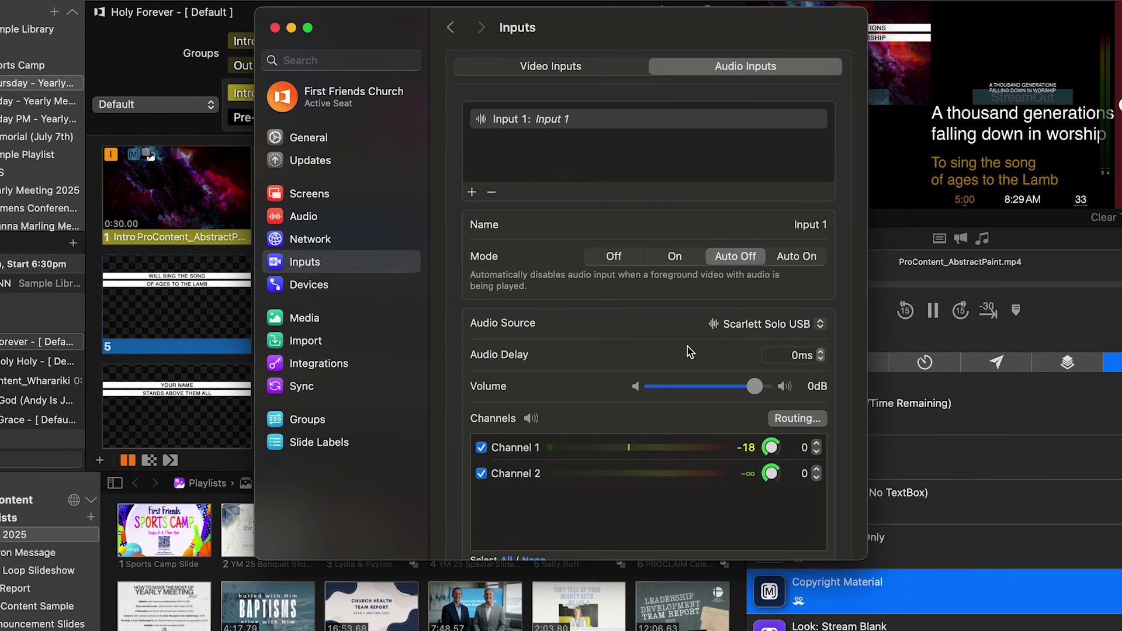
left_click(798, 419)
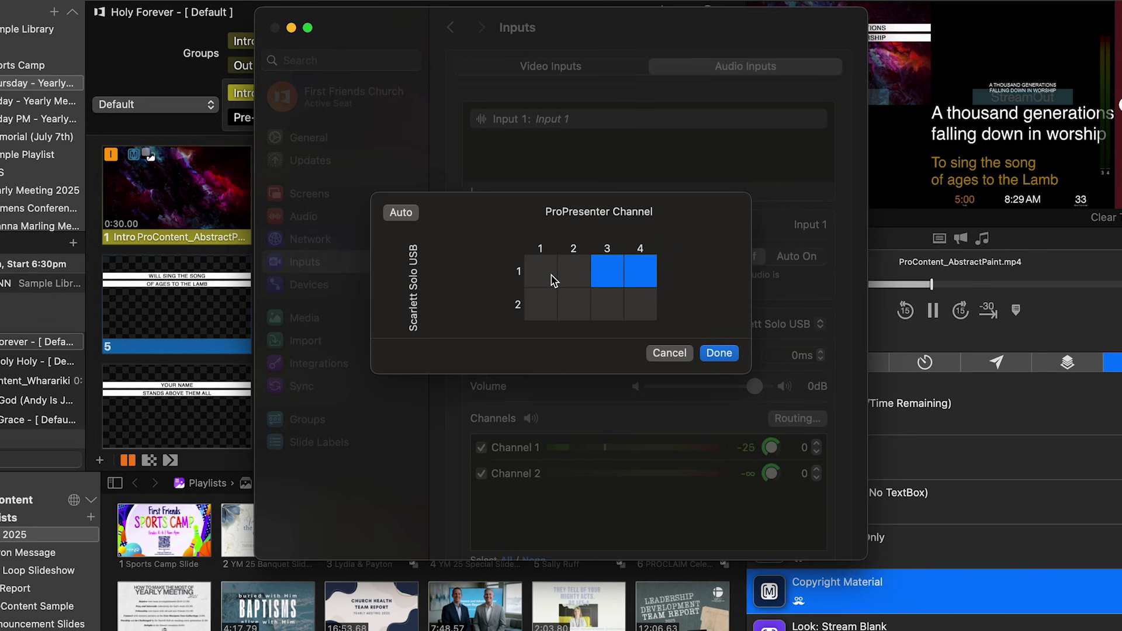
left_click(718, 353)
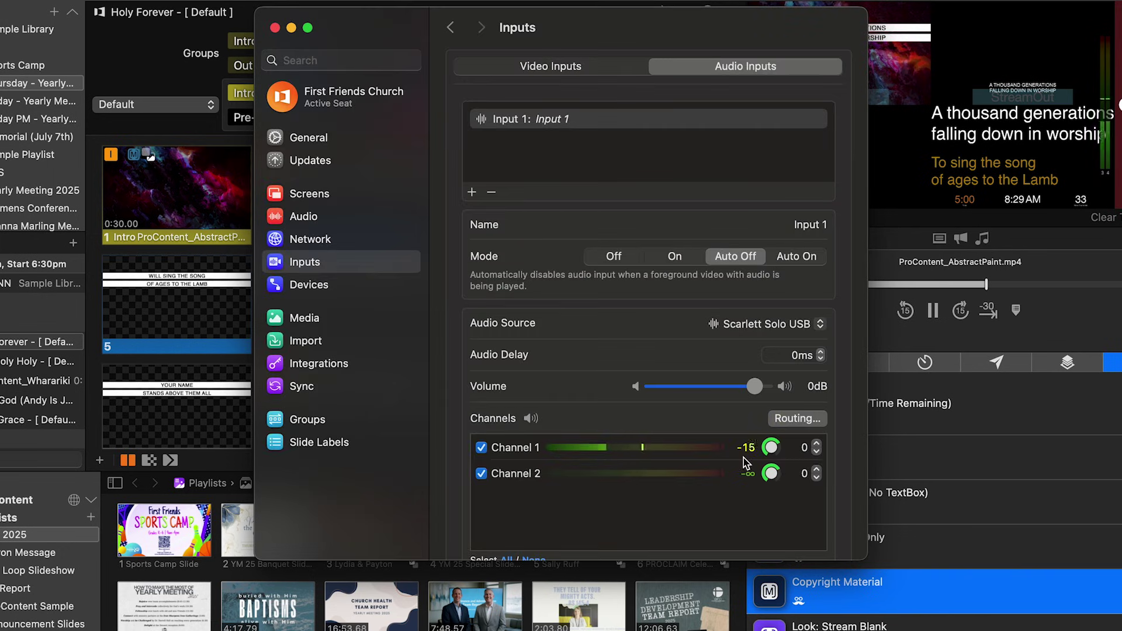
Step: Review the main audio output channel routing, then close the settings window
left_click(308, 221)
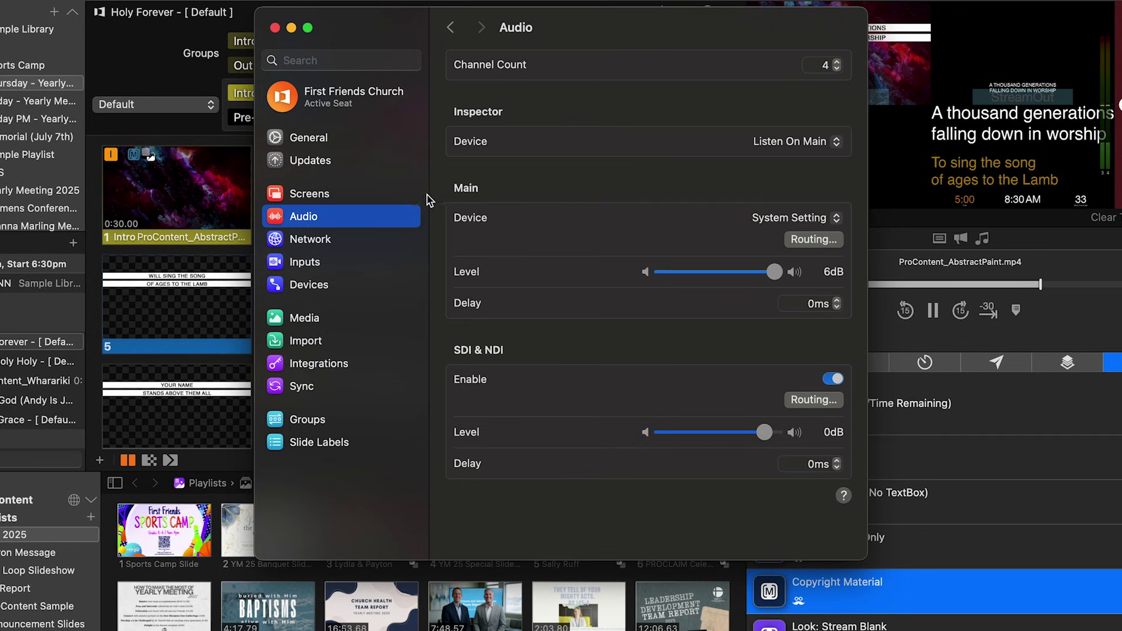
left_click(814, 239)
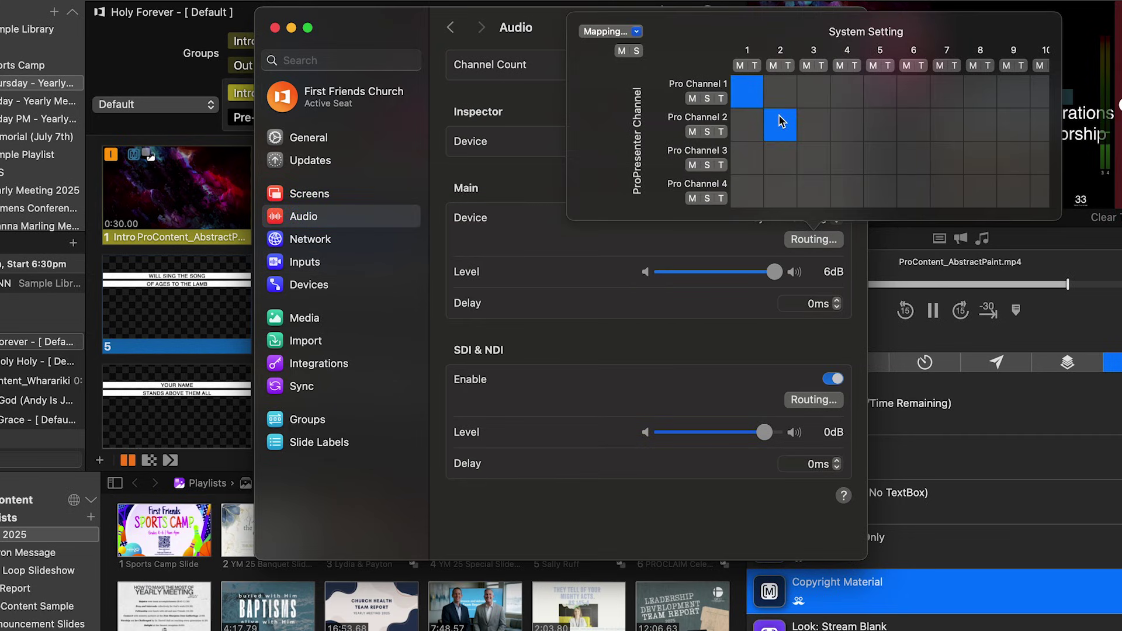
key("Escape")
key("super+w")
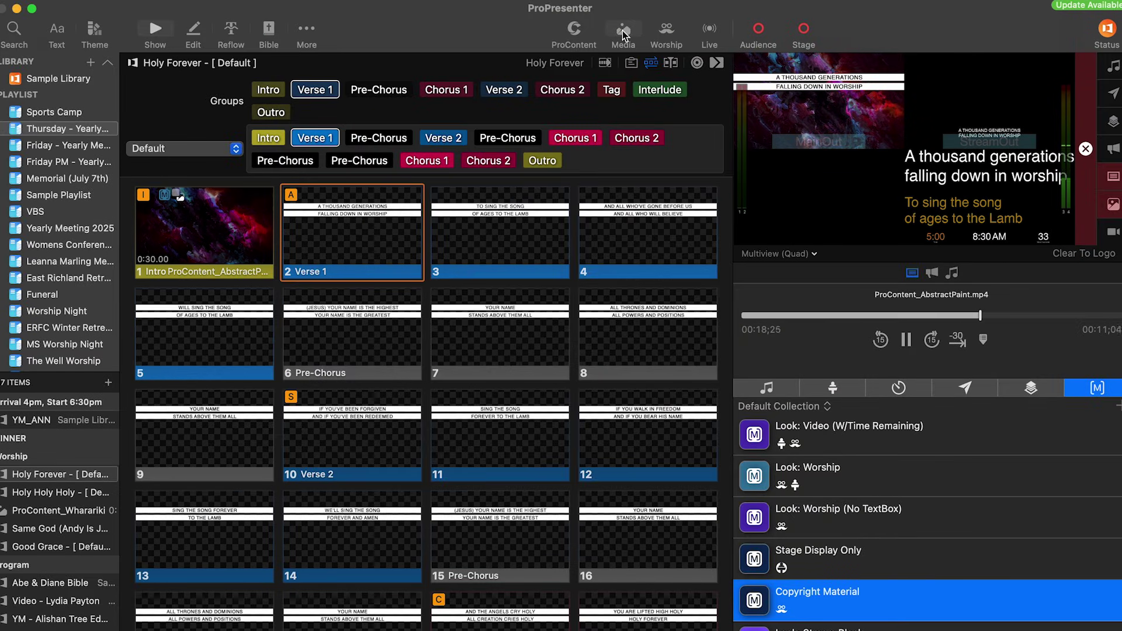
Step: Add video Input 2 to the Video Input media playlist and select the new item
left_click(623, 33)
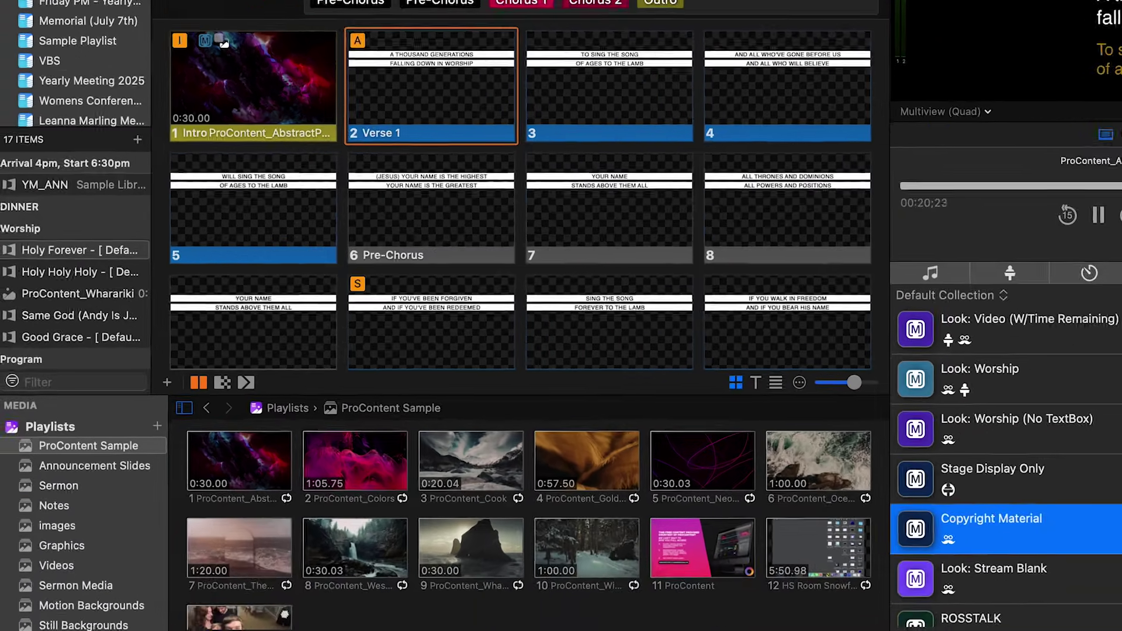
left_click(79, 612)
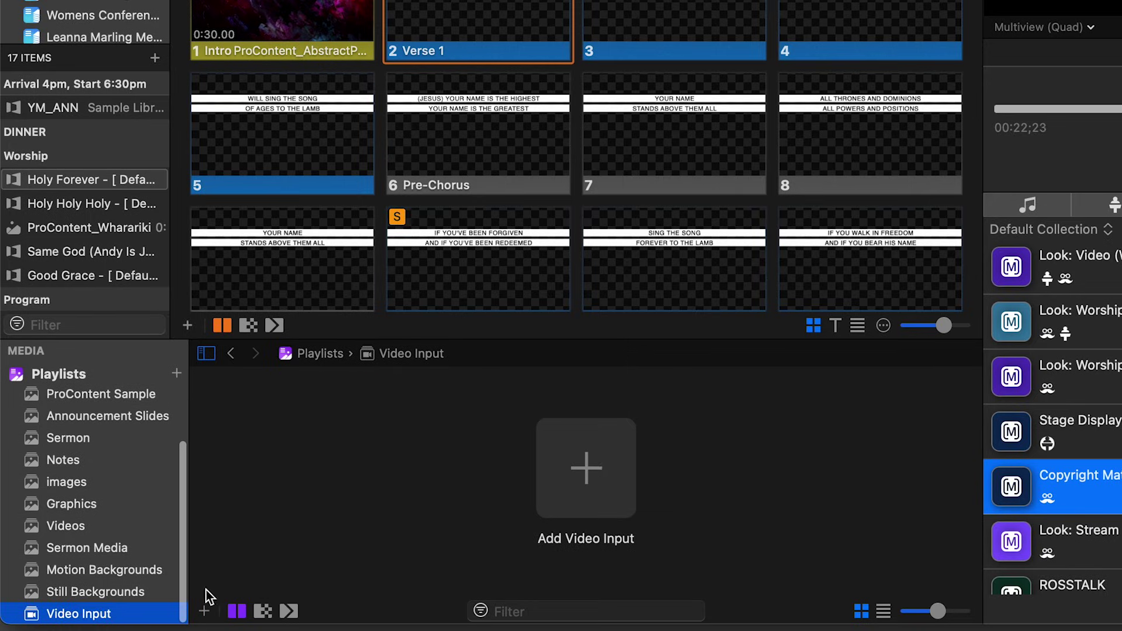
left_click(614, 443)
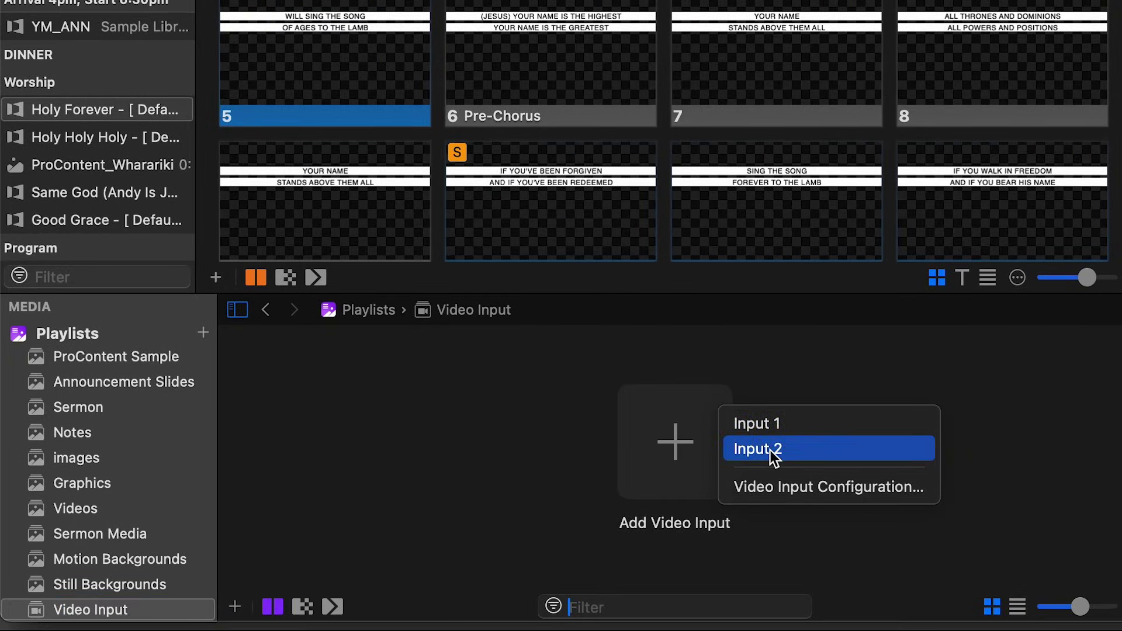
left_click(770, 449)
left_click(348, 397)
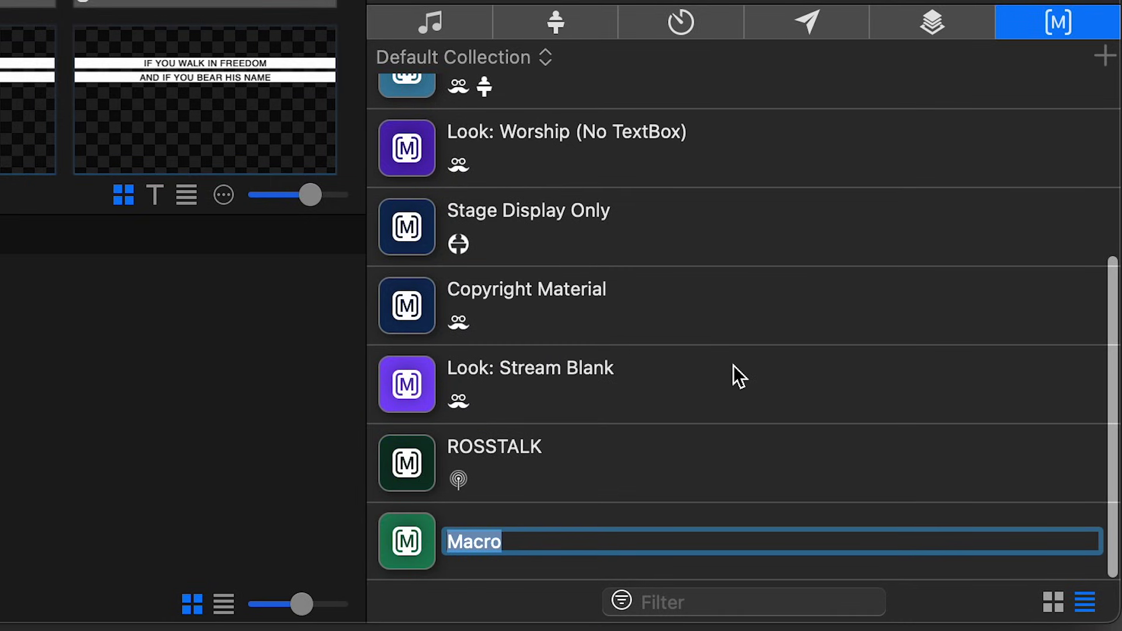
Step: Name the macro 'Start Streaming' and give it a Capture > Start Capture action
type("Start Streamin")
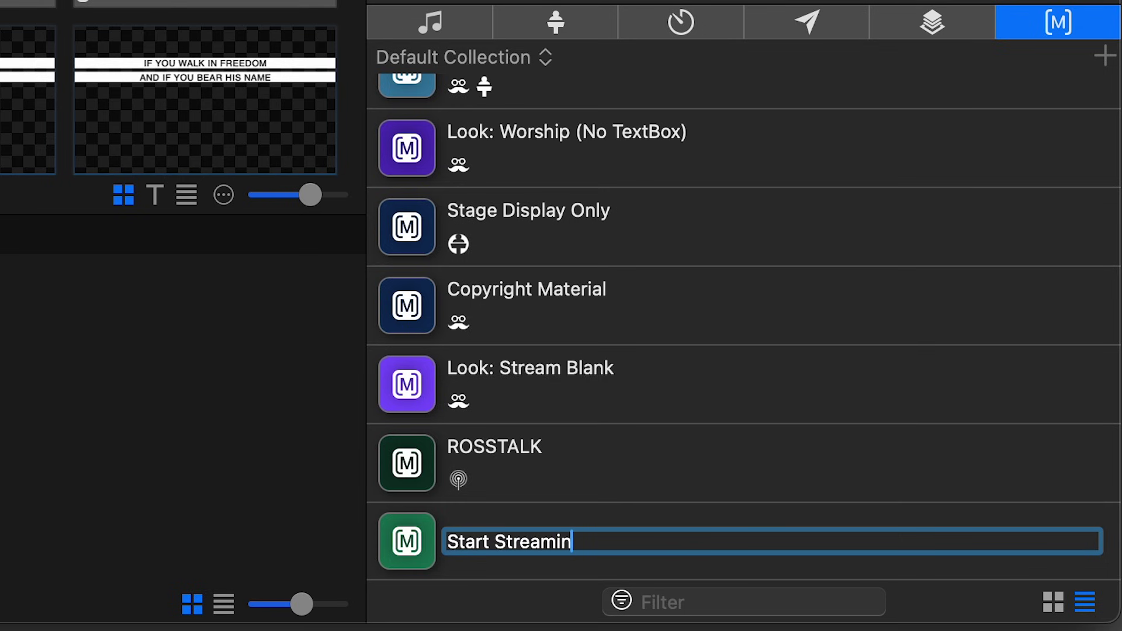
type("g")
key("Return")
right_click(510, 548)
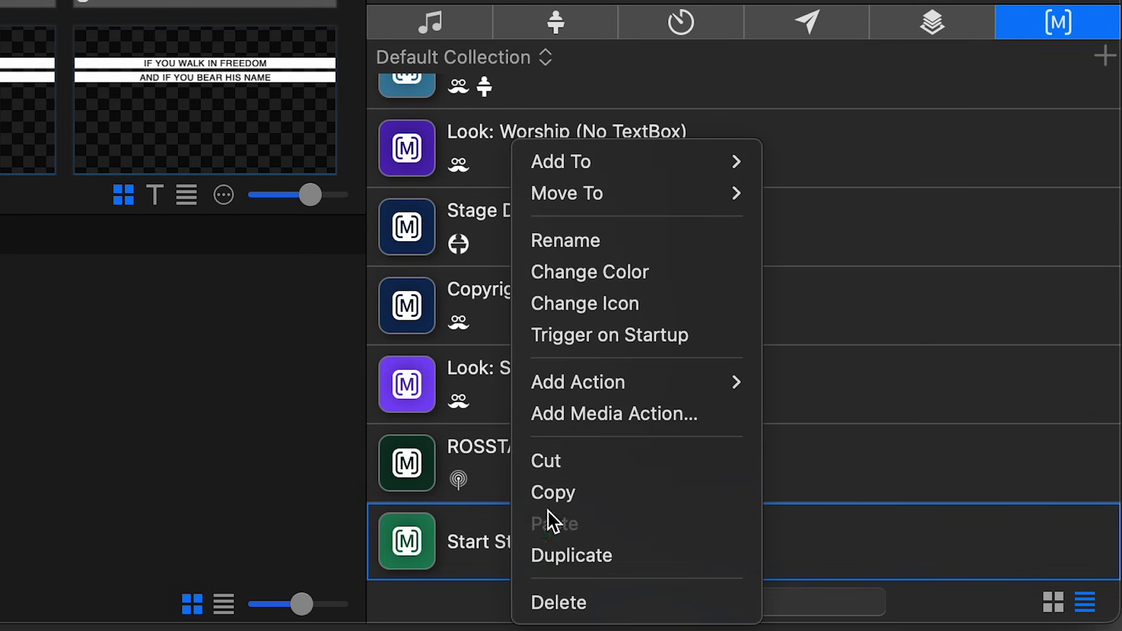
mouse_move(624, 383)
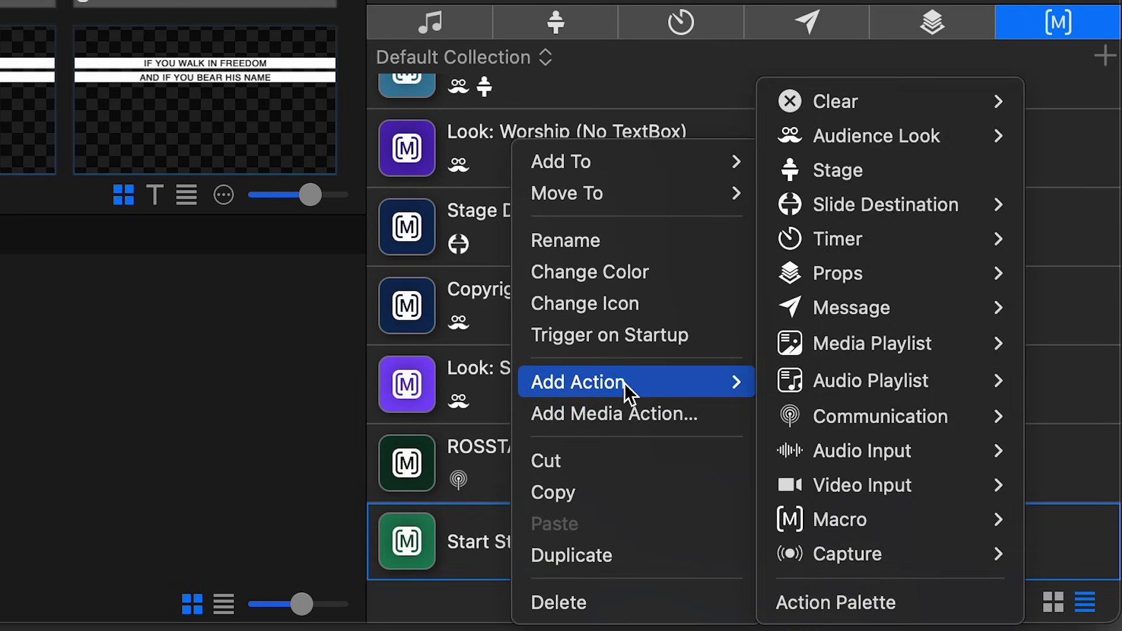
mouse_move(859, 554)
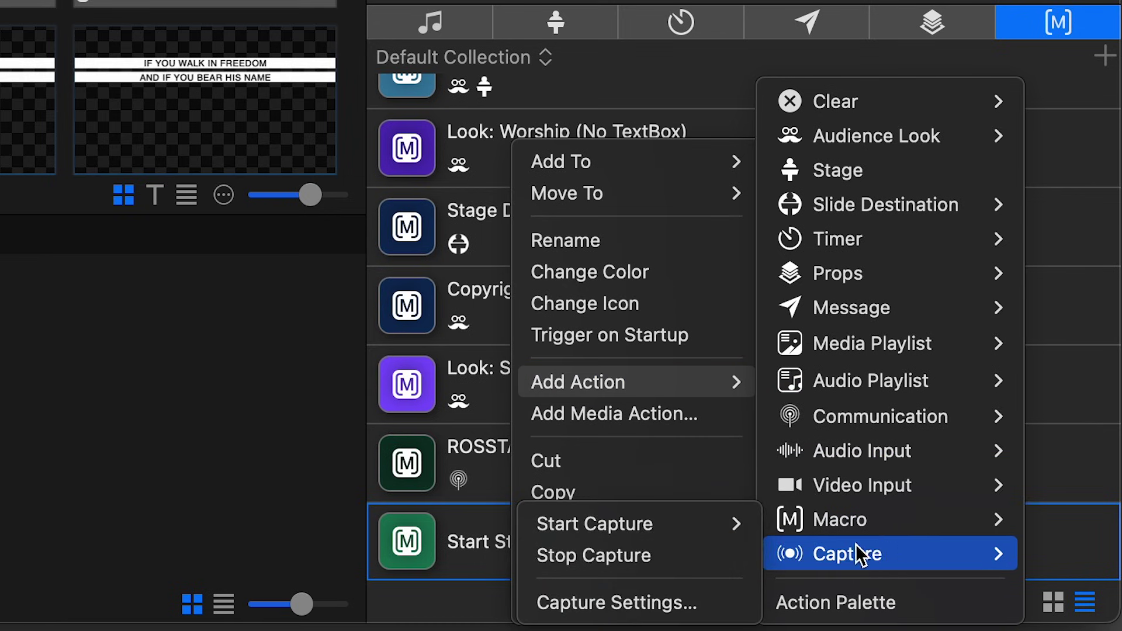
mouse_move(697, 525)
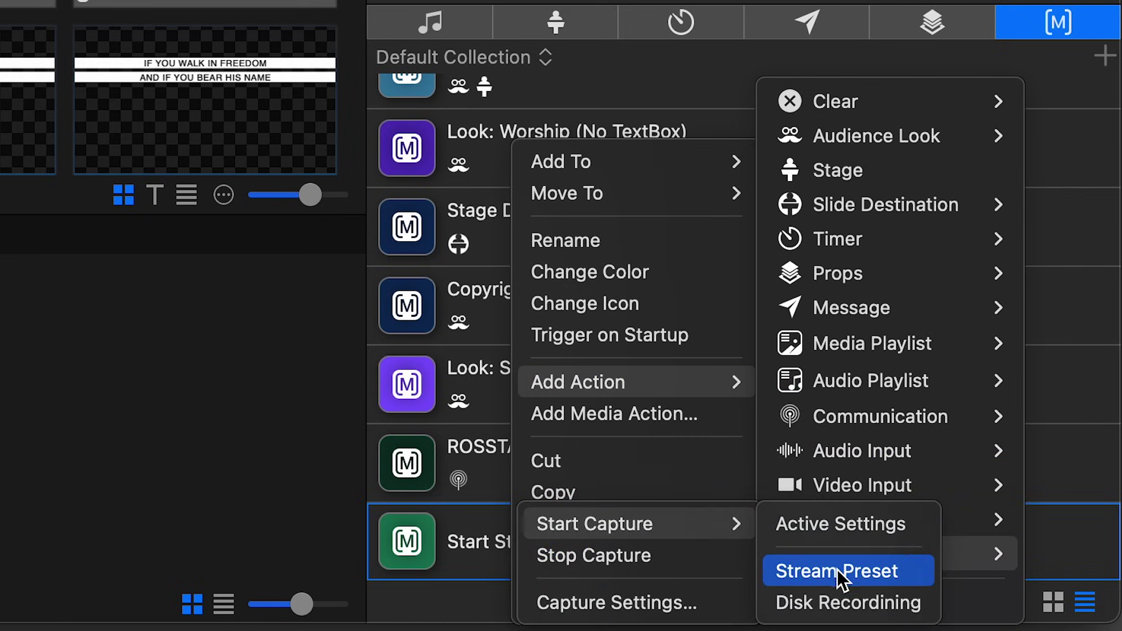
left_click(840, 527)
scroll(535, 545, "down", 2)
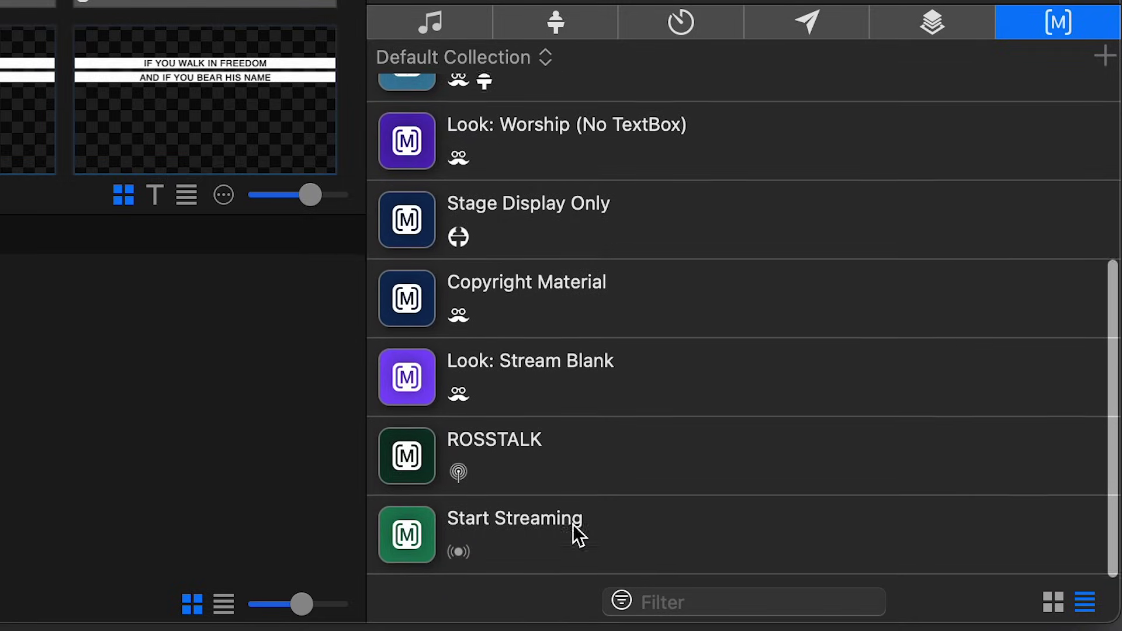
Step: Add a second macro named 'STOP Capture' with a Capture > Stop Capture action
left_click(1104, 57)
type("STOP Capture")
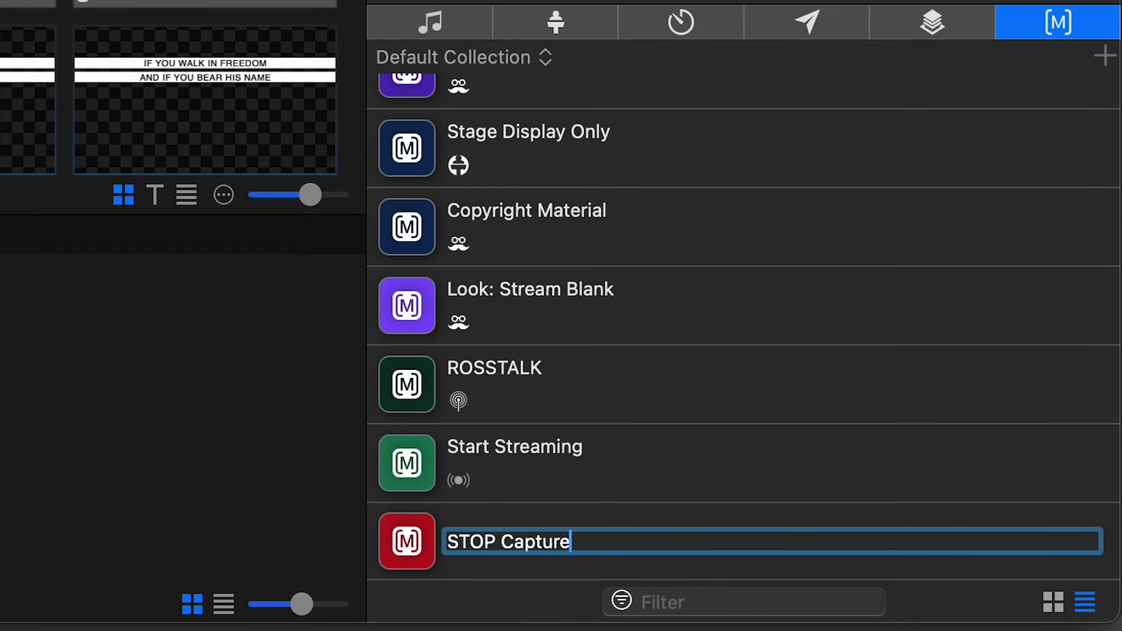
key("Return")
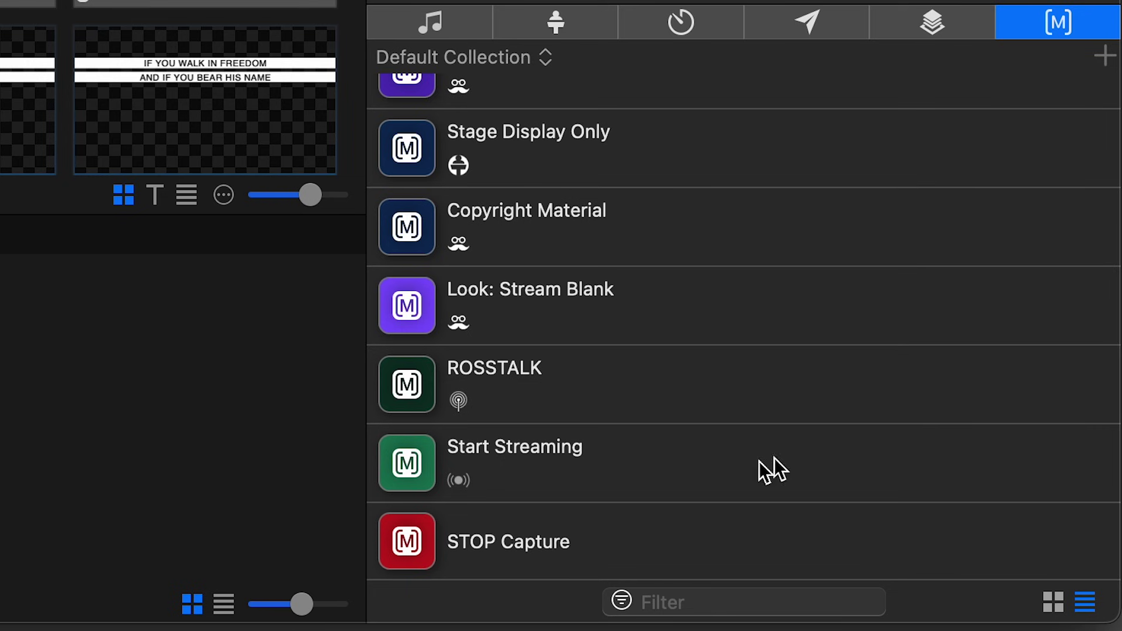
right_click(592, 541)
mouse_move(754, 387)
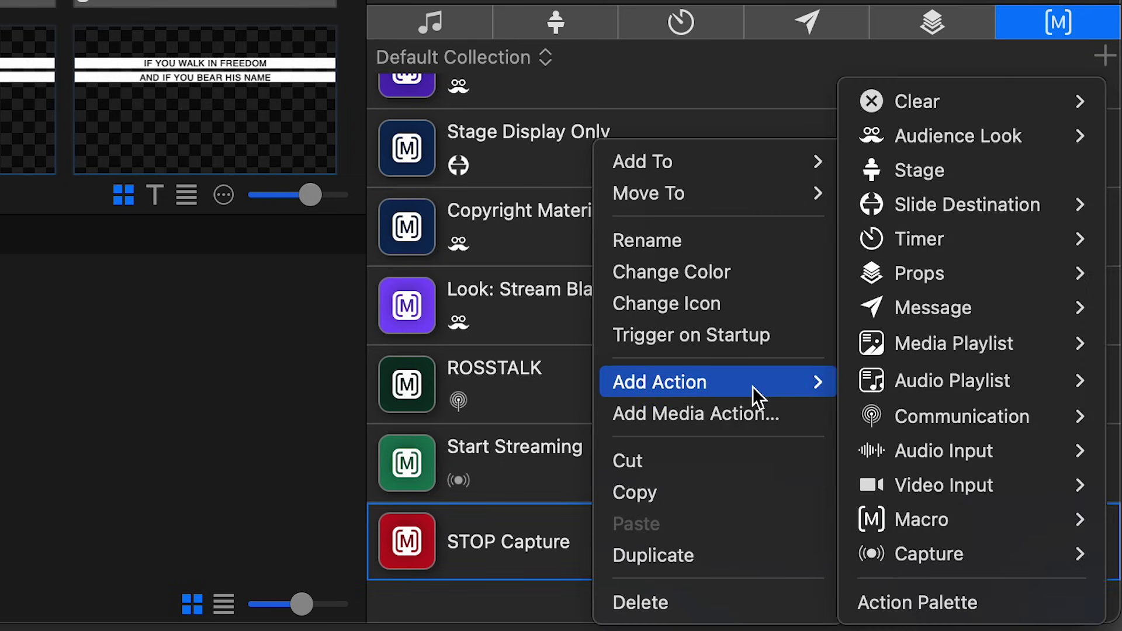
mouse_move(937, 555)
left_click(765, 555)
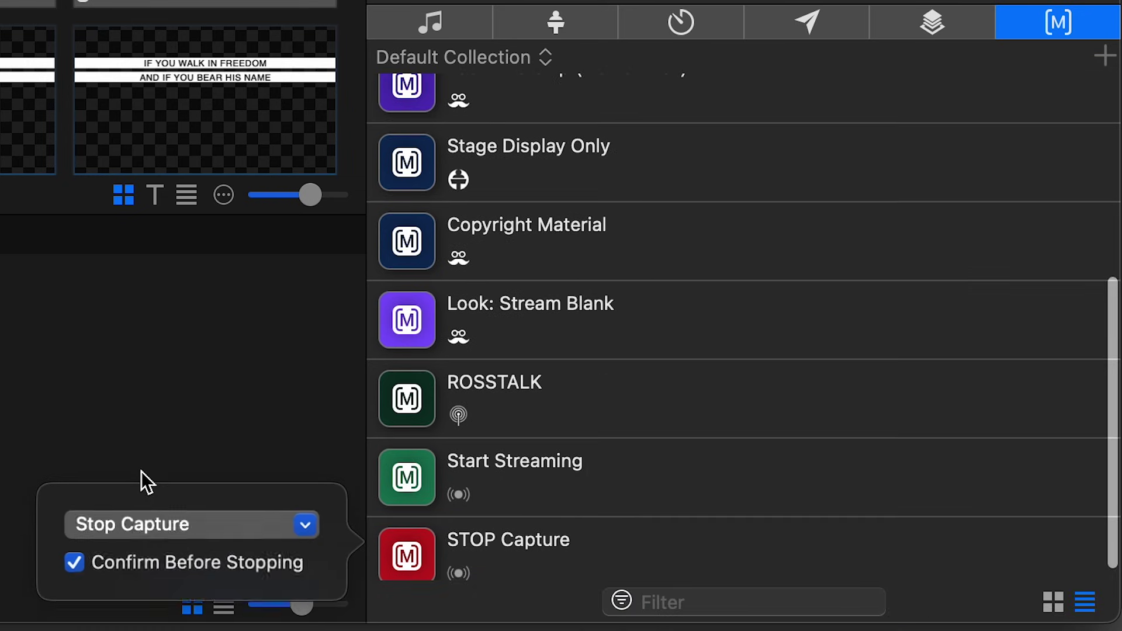
left_click(242, 513)
left_click(251, 461)
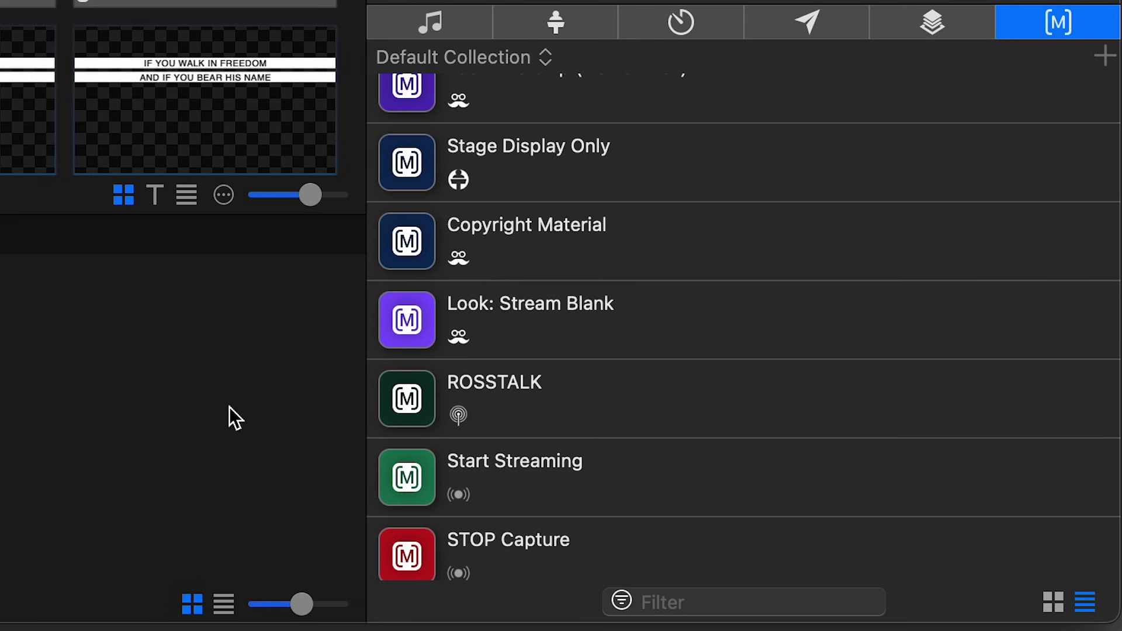
scroll(555, 391, "down", 1)
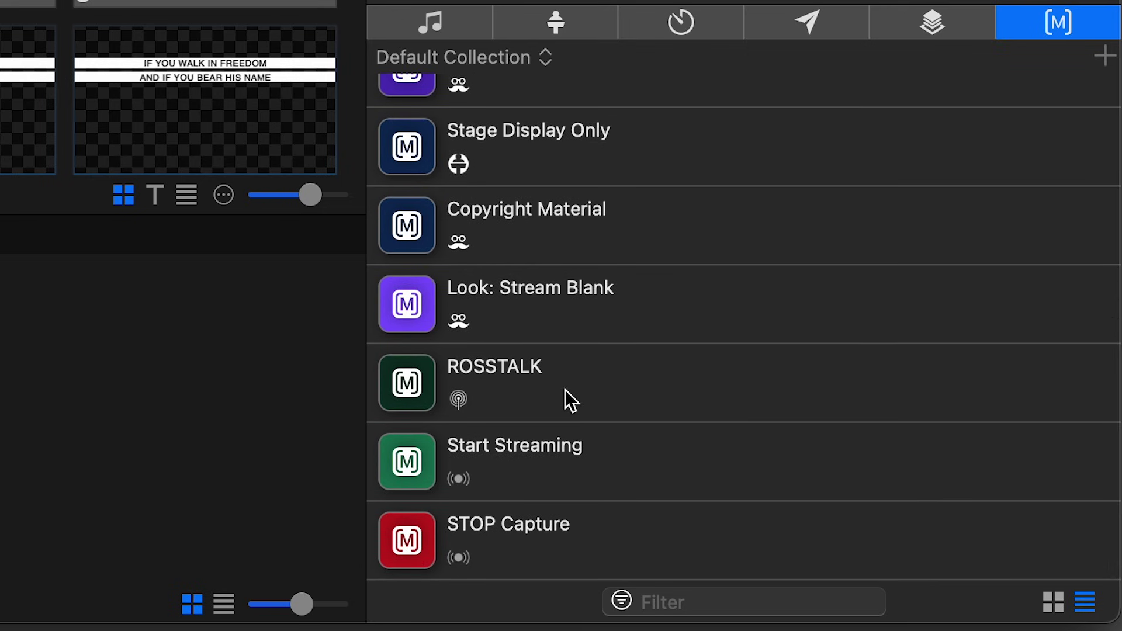